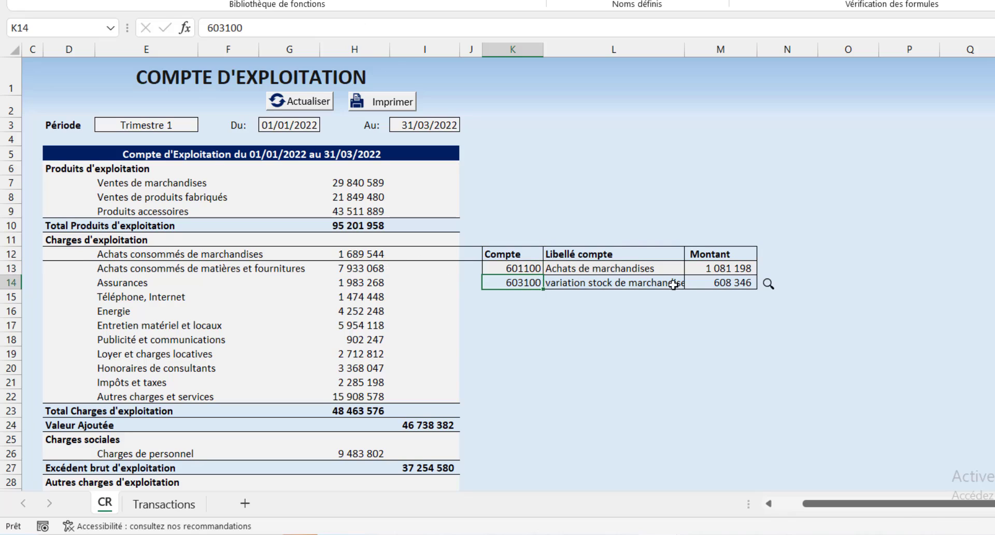
- Drill into the Assurances line's accounts and display the transactions behind the multirisk and transport equipment insurance accounts
left_click(136, 284)
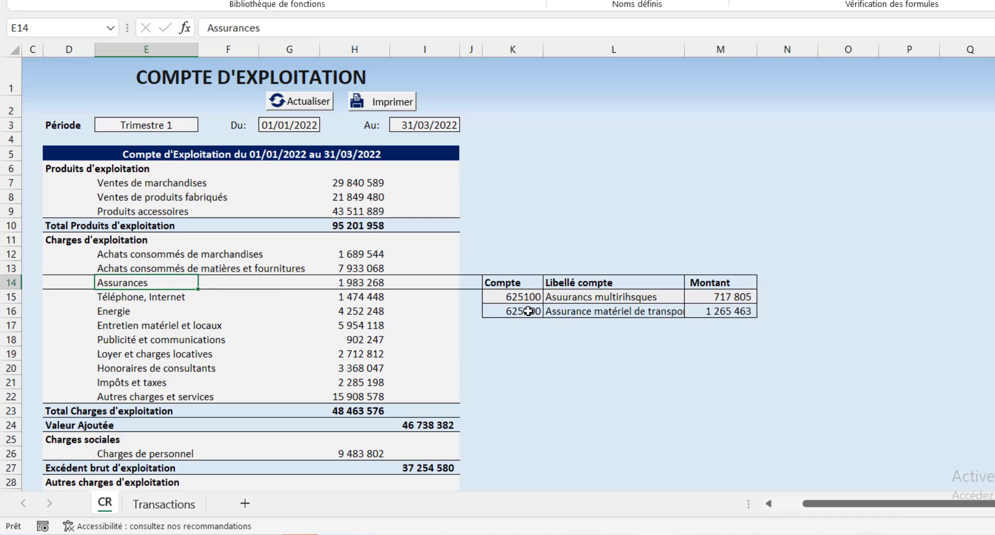
left_click(525, 300)
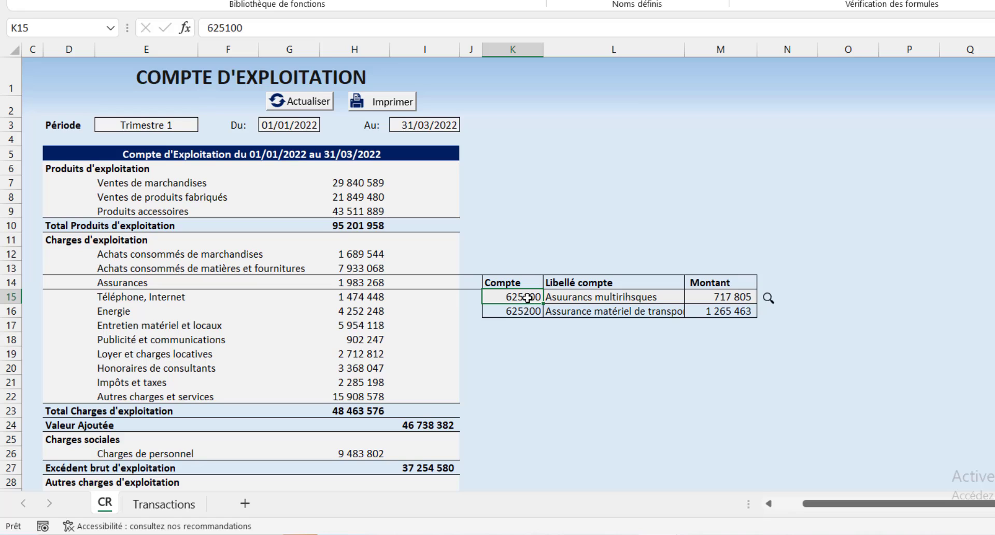
left_click(770, 299)
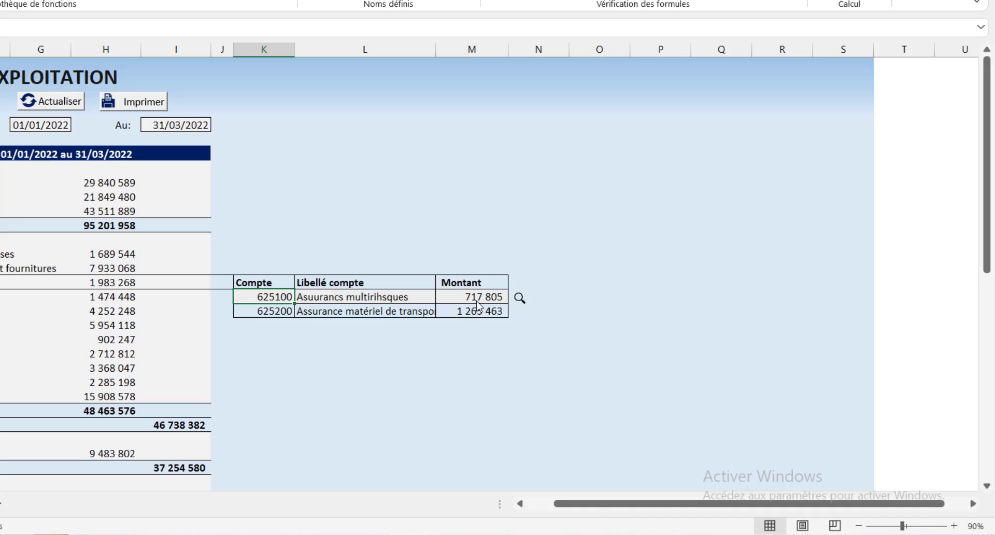
left_click(301, 312)
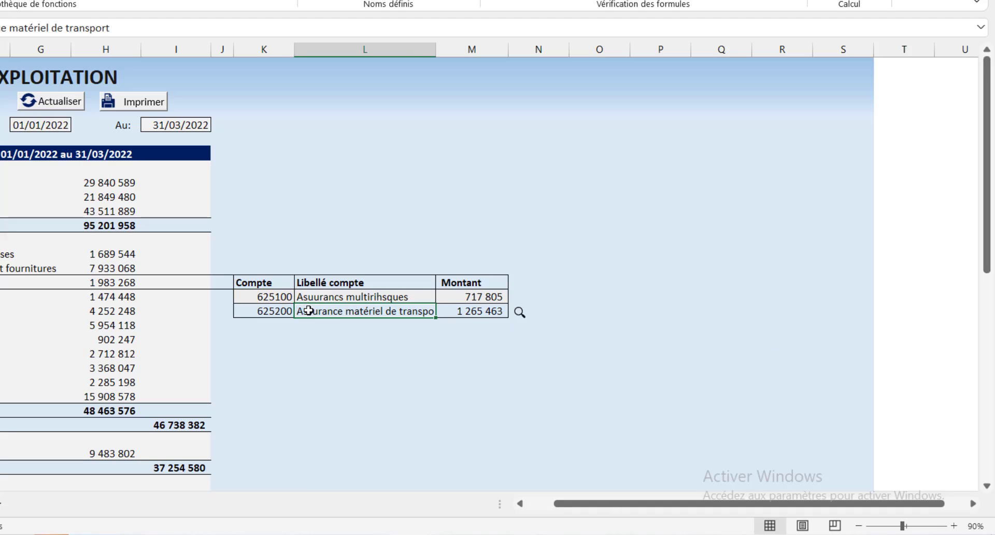
mouse_move(517, 313)
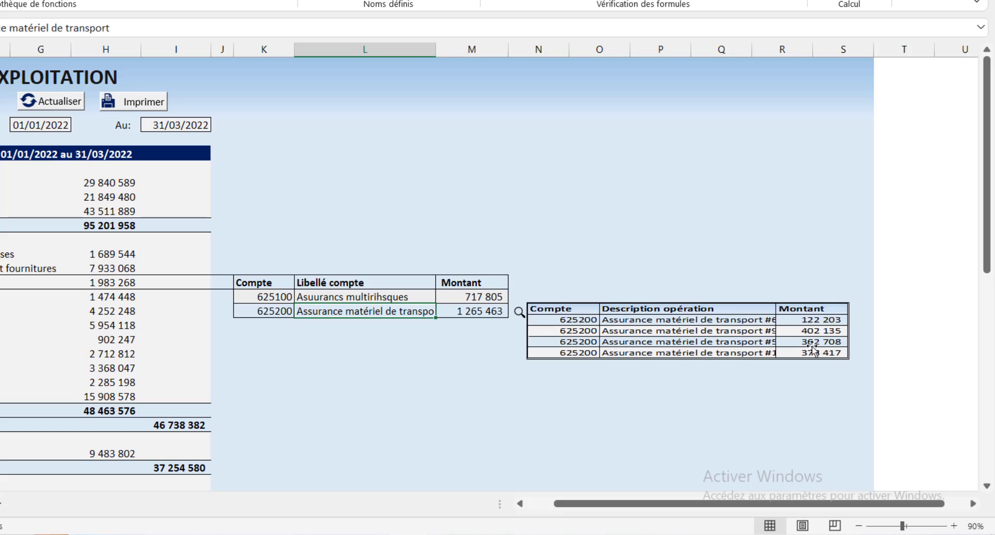
left_click(275, 313)
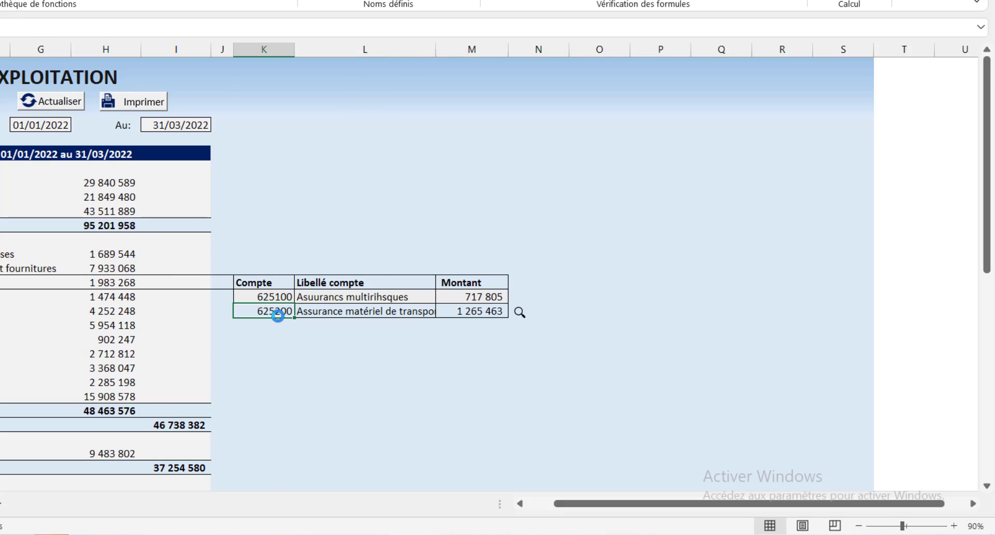
- Examine the account breakdowns of the Energie, Téléphone, Assurances and Achats consommés de matières et fournitures amounts
scroll(270, 320, "left", 3)
left_click(358, 313)
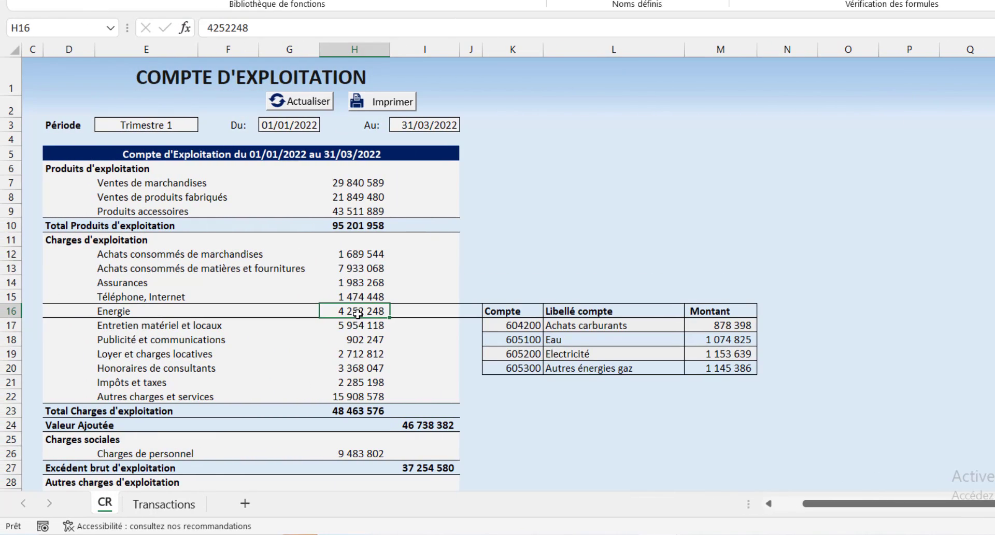
left_click(364, 298)
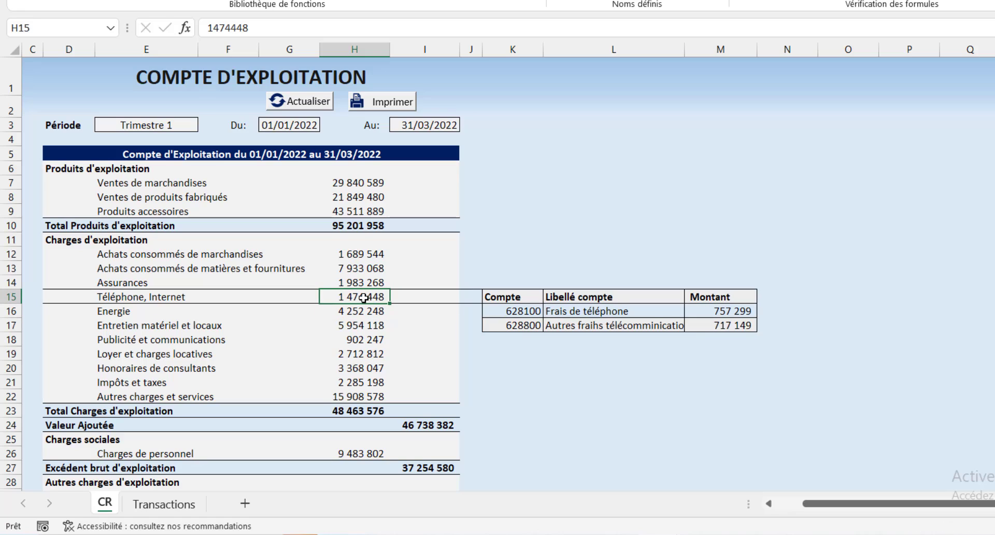
left_click(364, 312)
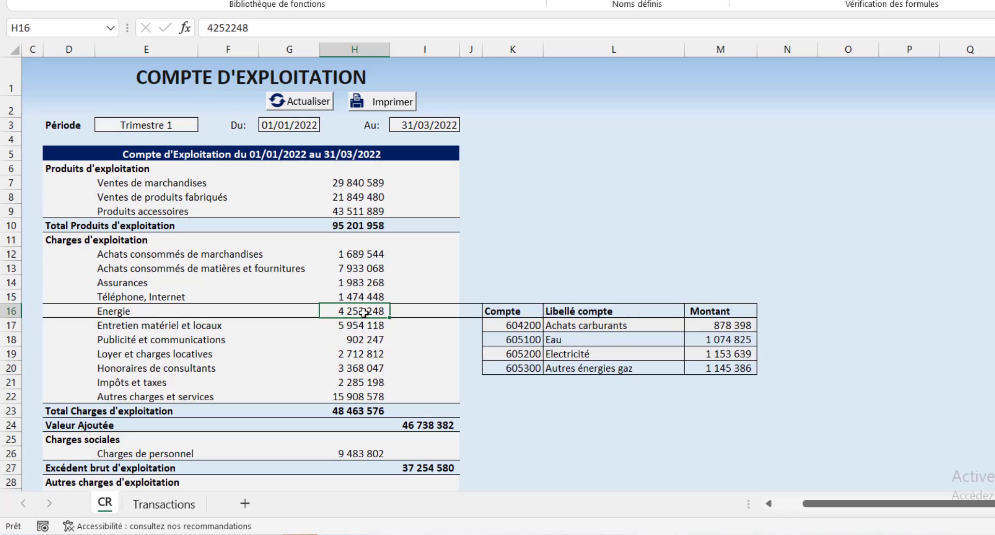
left_click(364, 283)
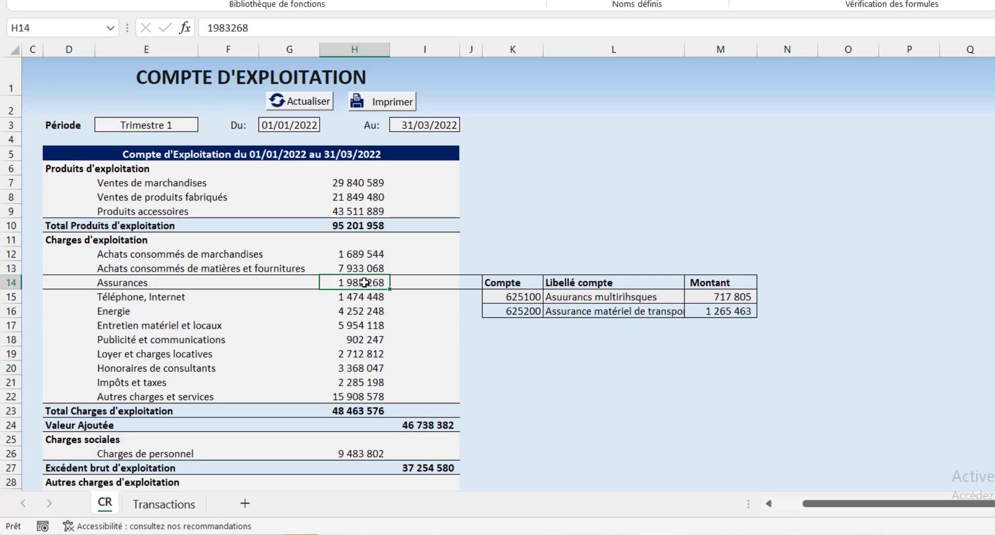
left_click(356, 269)
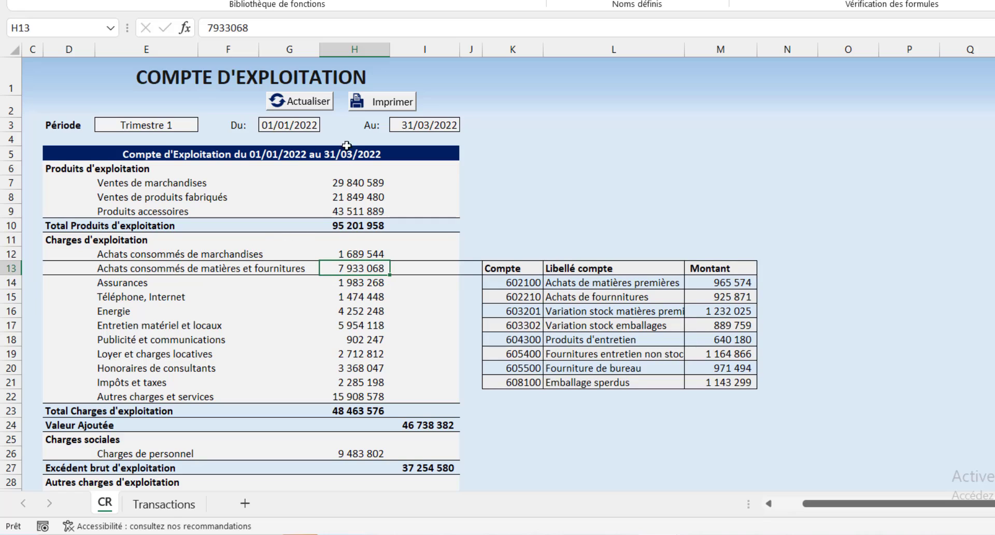
- Refresh the operating statement and print it to a PDF file named CR
left_click(310, 108)
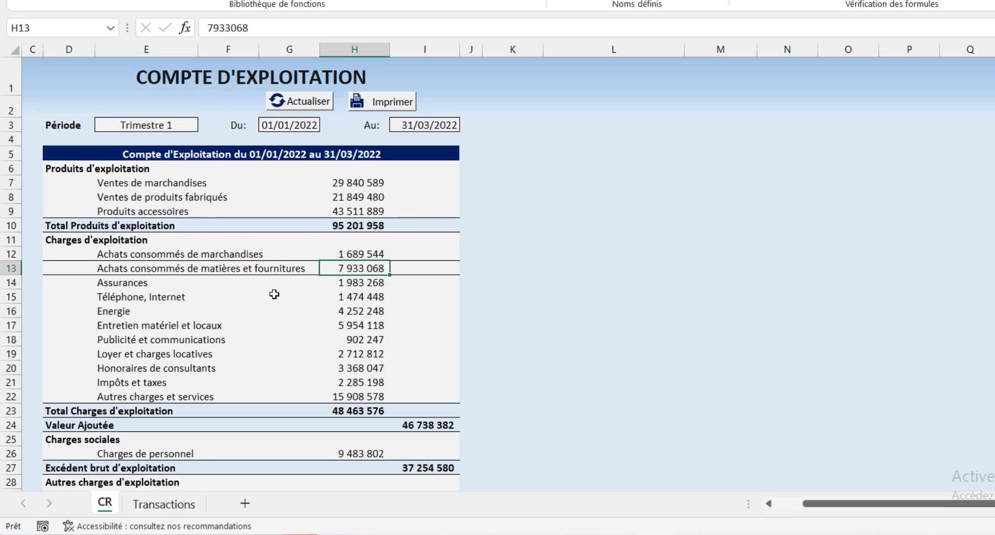
left_click(381, 104)
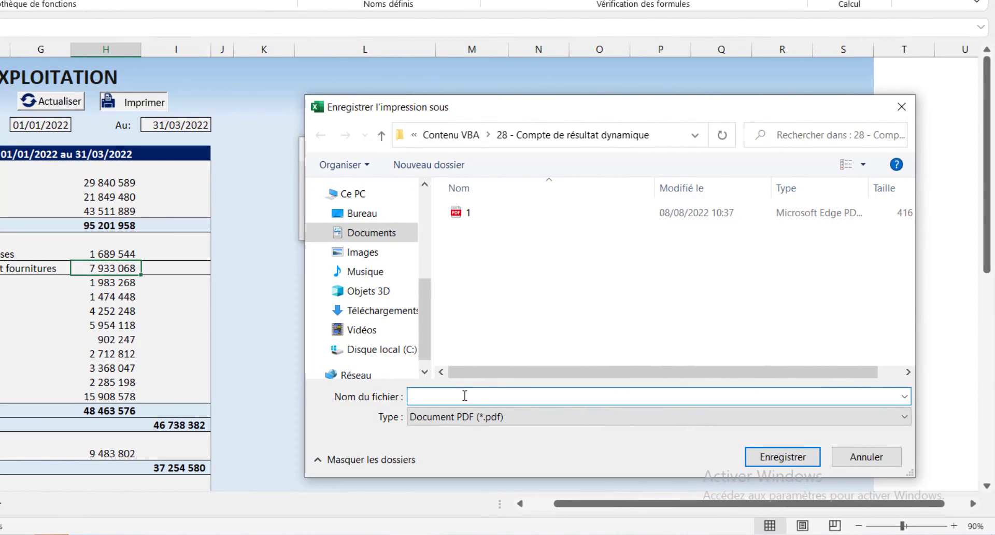
type("CR")
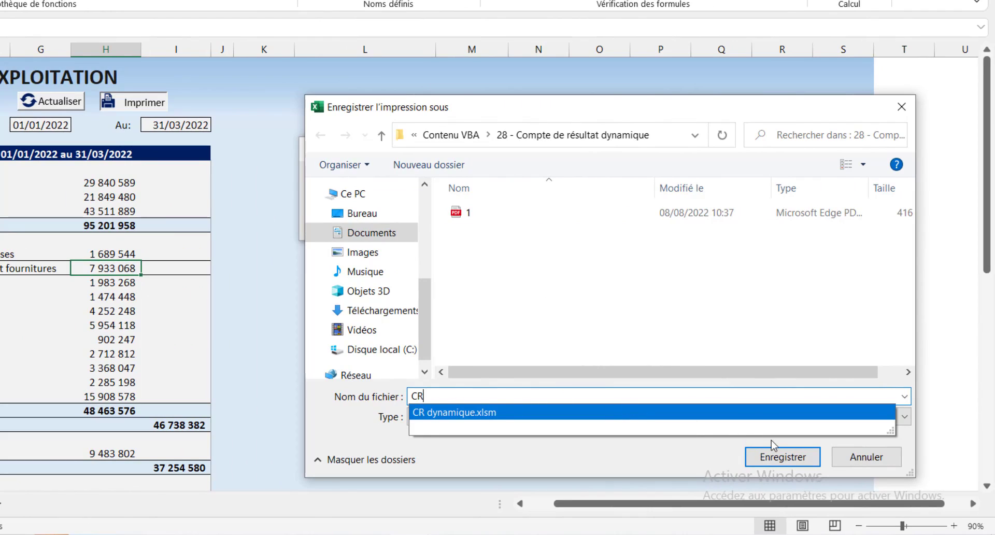
left_click(781, 458)
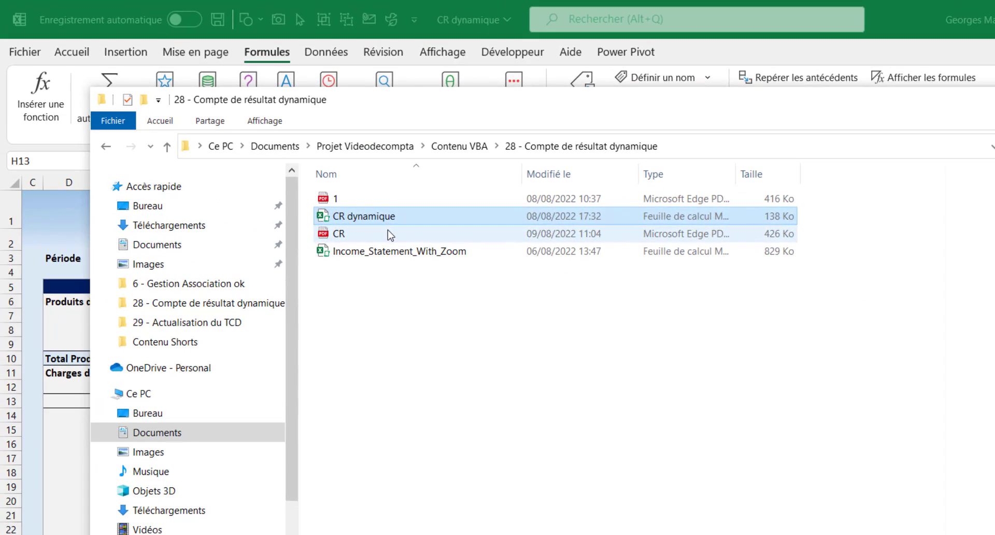
- Open the CR PDF from the project folder, review the whole printed statement and return to the Excel workbook
left_click(389, 234)
double_click(390, 234)
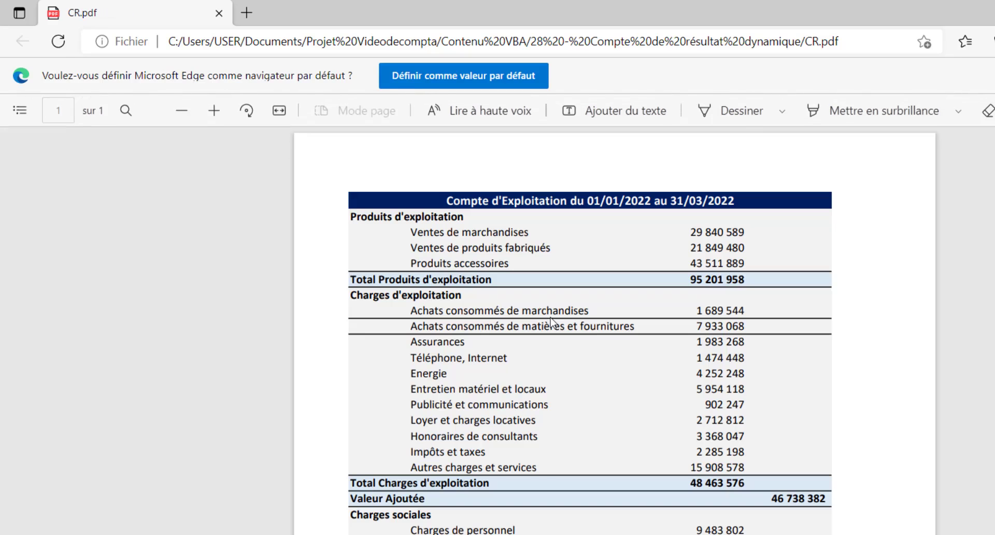
scroll(570, 371, "down", 3)
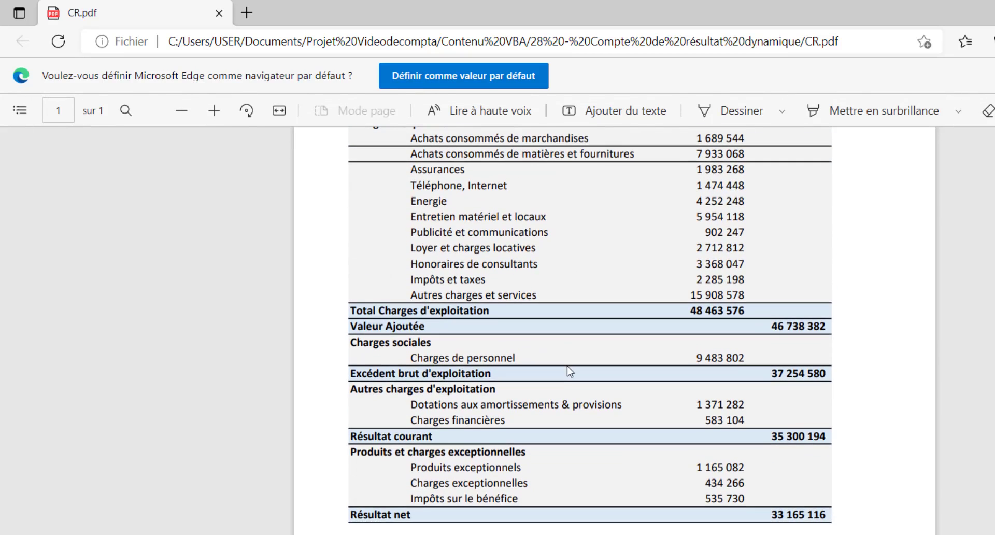
scroll(570, 371, "up", 5)
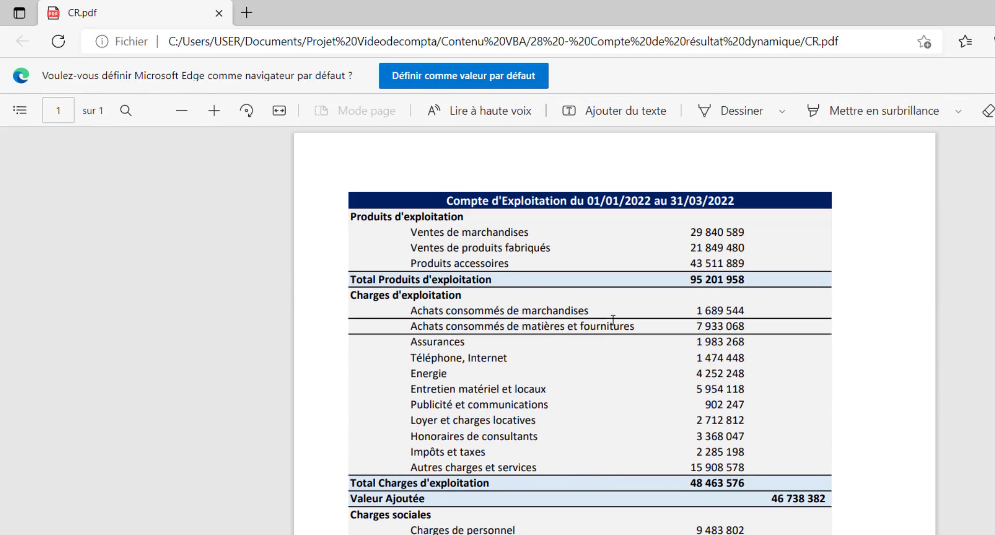
key("alt+Tab")
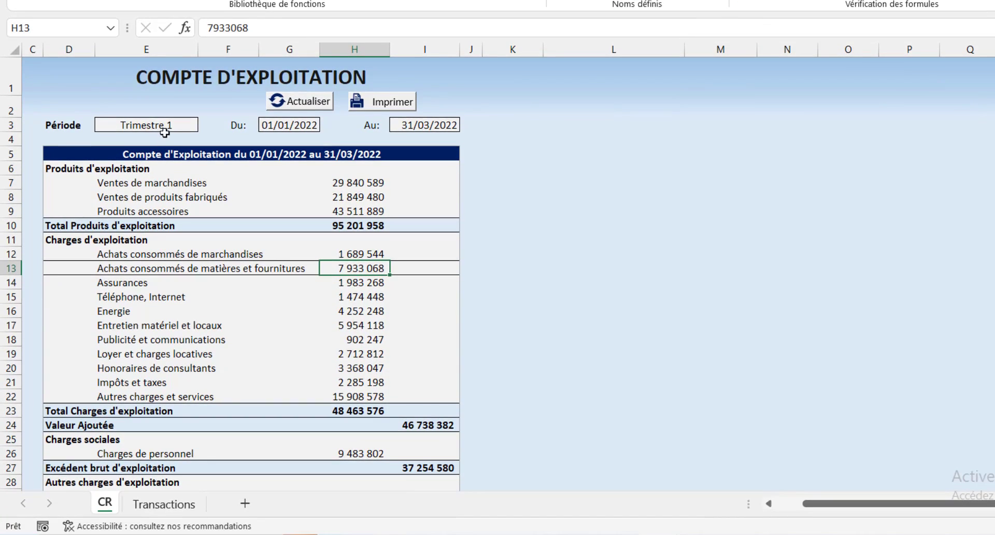
- Try the periods Ce mois, Trimestre 1 and Cette année on the operating statement
left_click(154, 127)
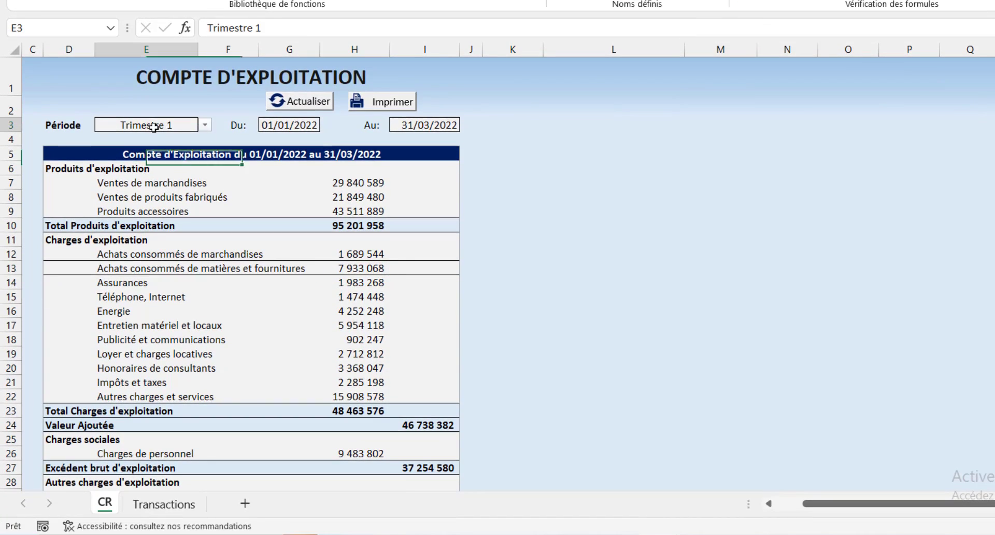
left_click(206, 126)
left_click(134, 145)
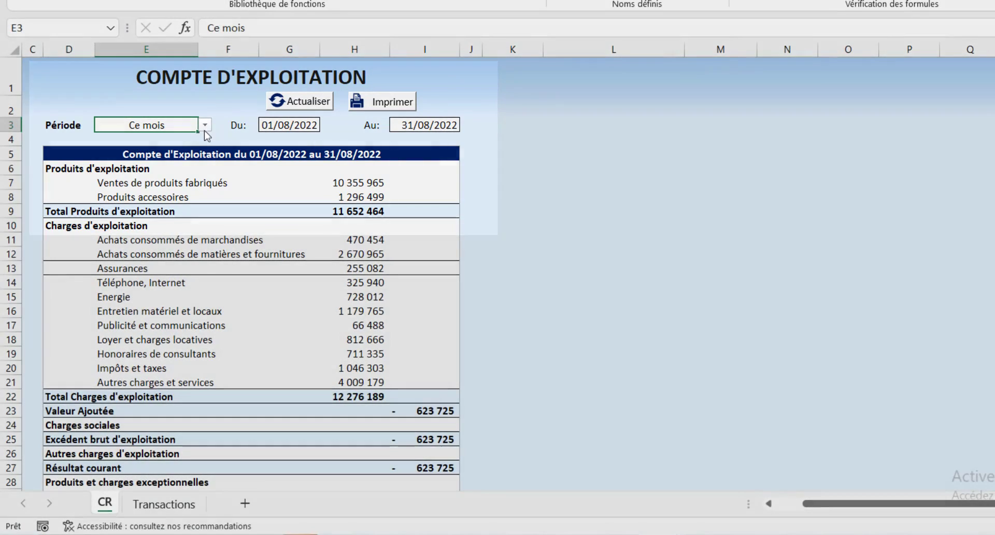
left_click(205, 126)
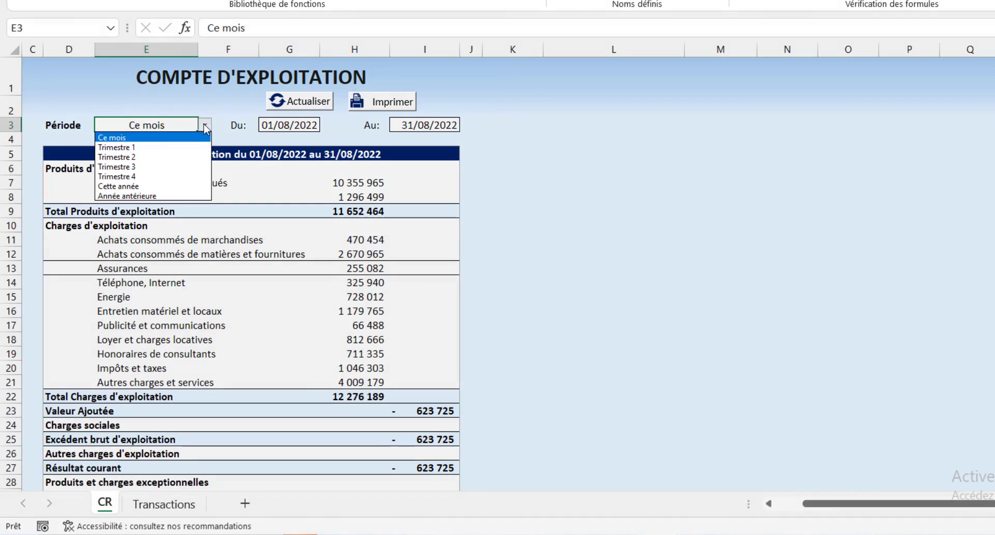
left_click(154, 147)
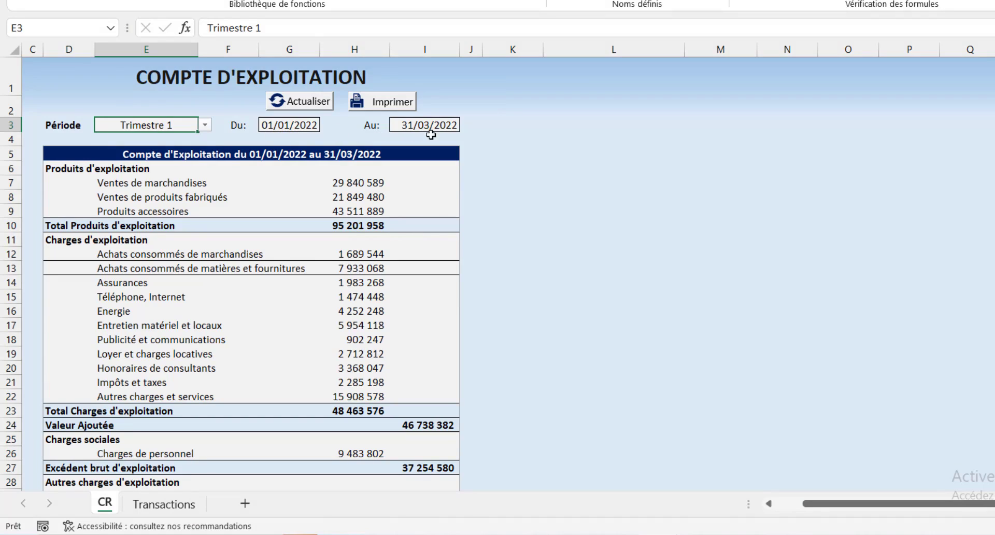
left_click(205, 124)
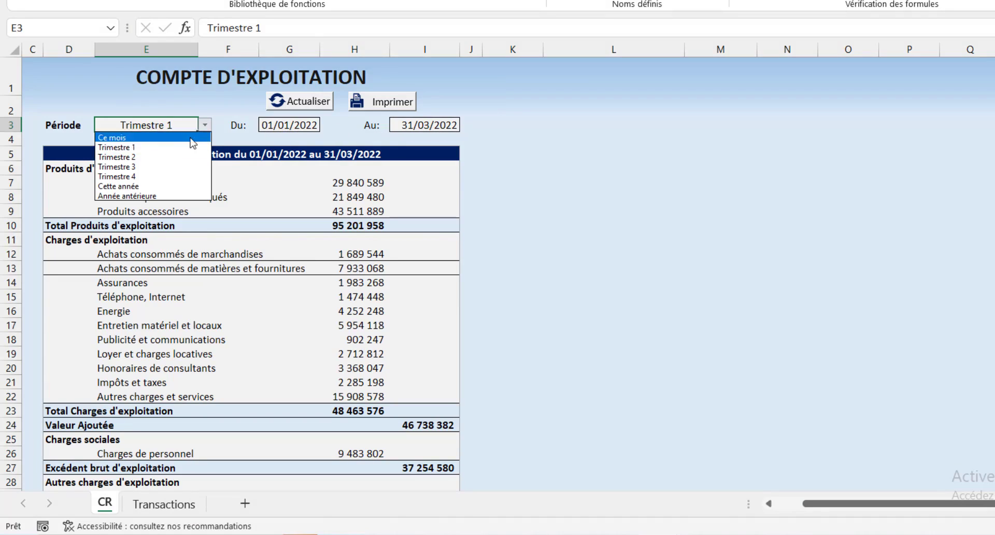
left_click(152, 186)
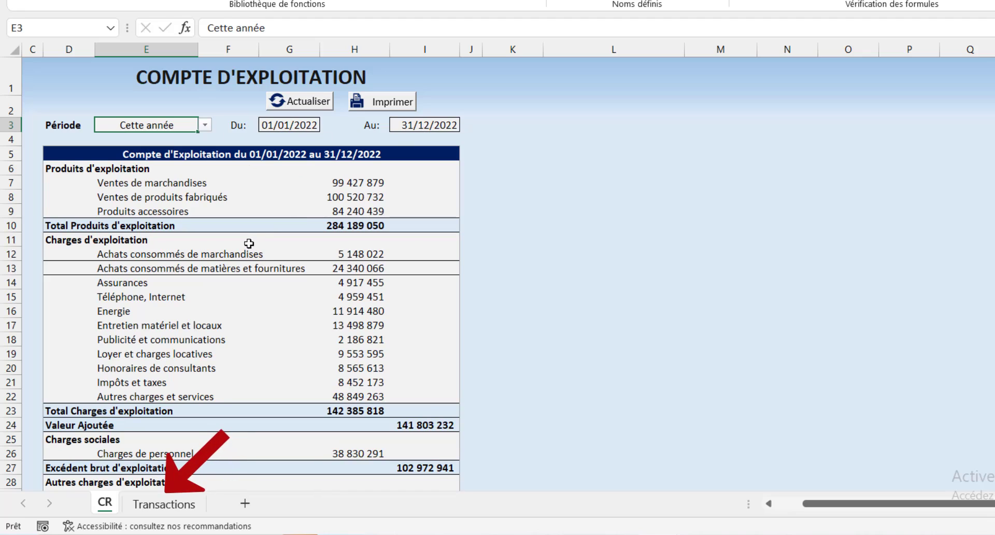
- Examine the tables on the Transactions sheet, from the account balances back to the general-ledger transactions
left_click(160, 505)
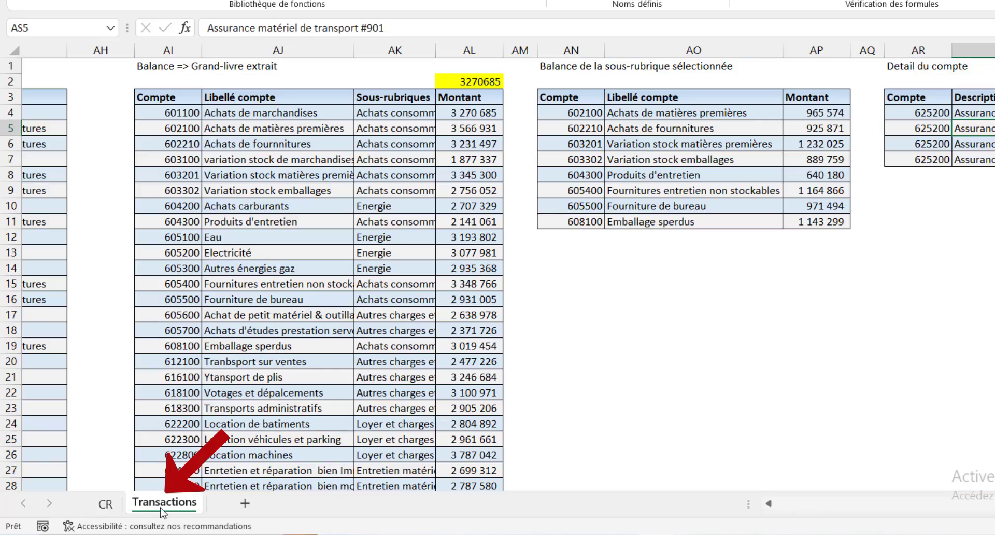
left_click(945, 505)
left_click(932, 505)
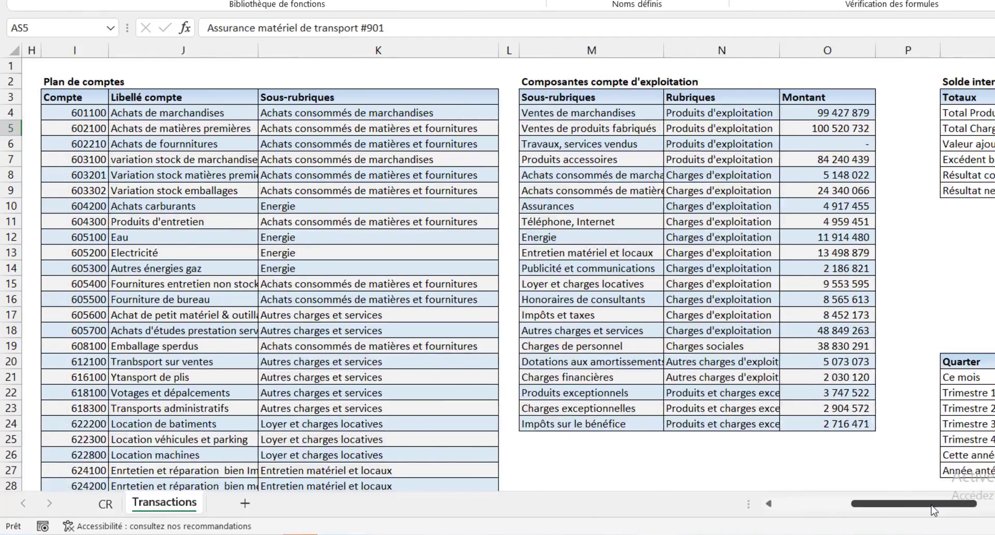
left_click_drag(934, 510, 772, 515)
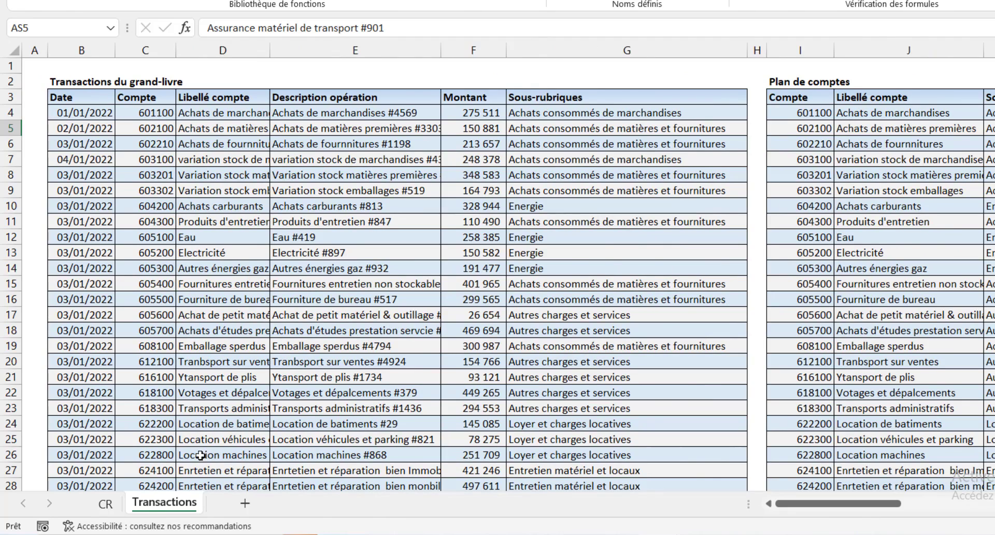
- Return to the CR sheet and set the statement's period to Trimestre 3
left_click(110, 511)
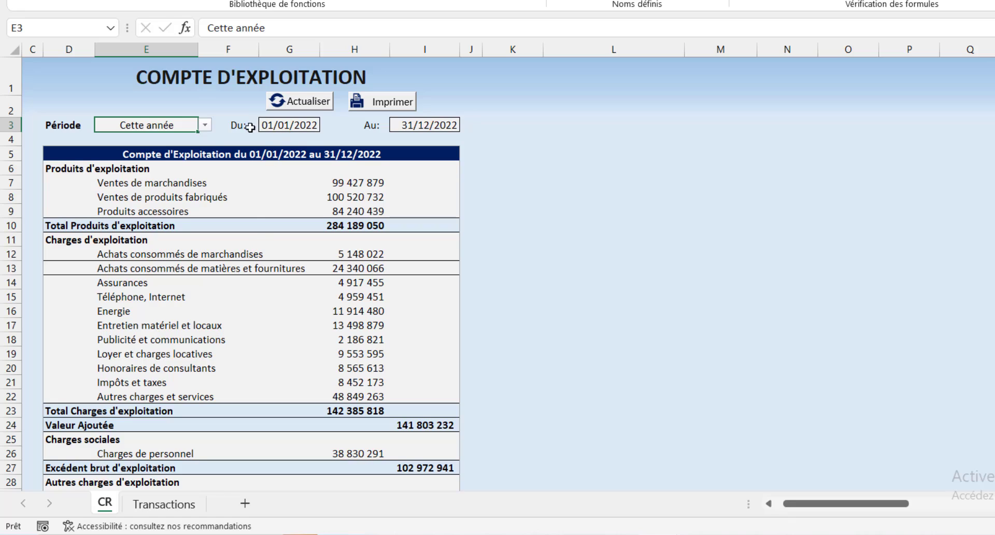
left_click(205, 125)
left_click(147, 167)
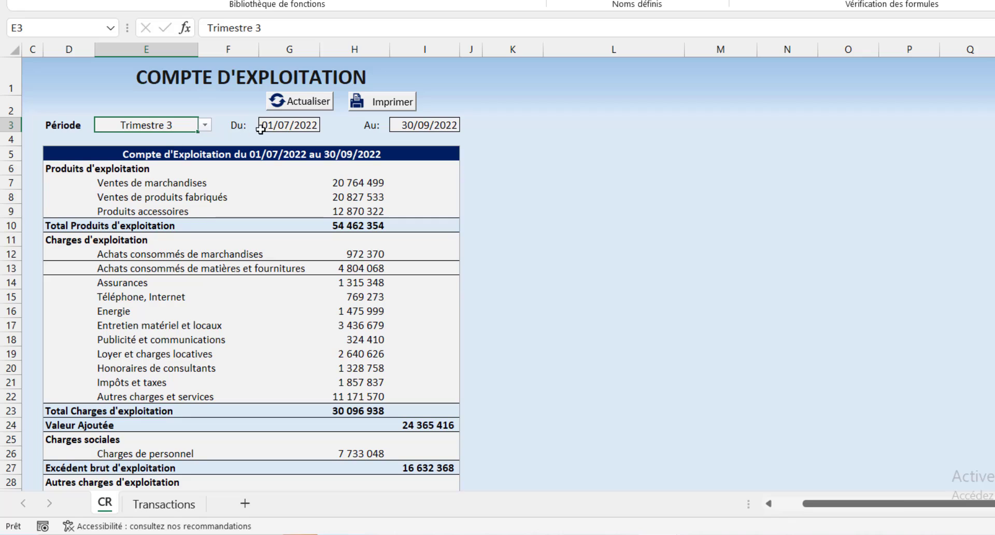
- Set the statement's end date (Au) to 31/07/2022
left_click(287, 130)
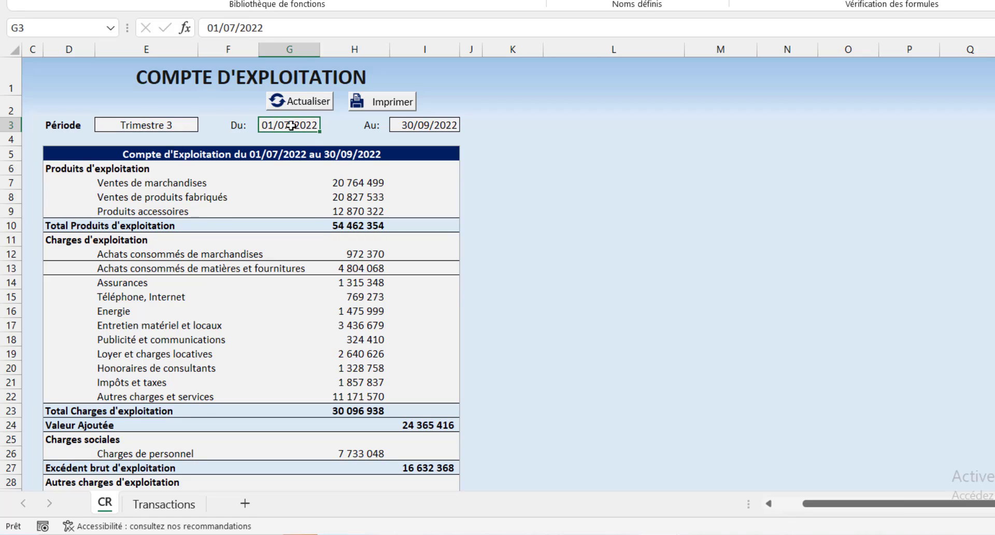
left_click(417, 128)
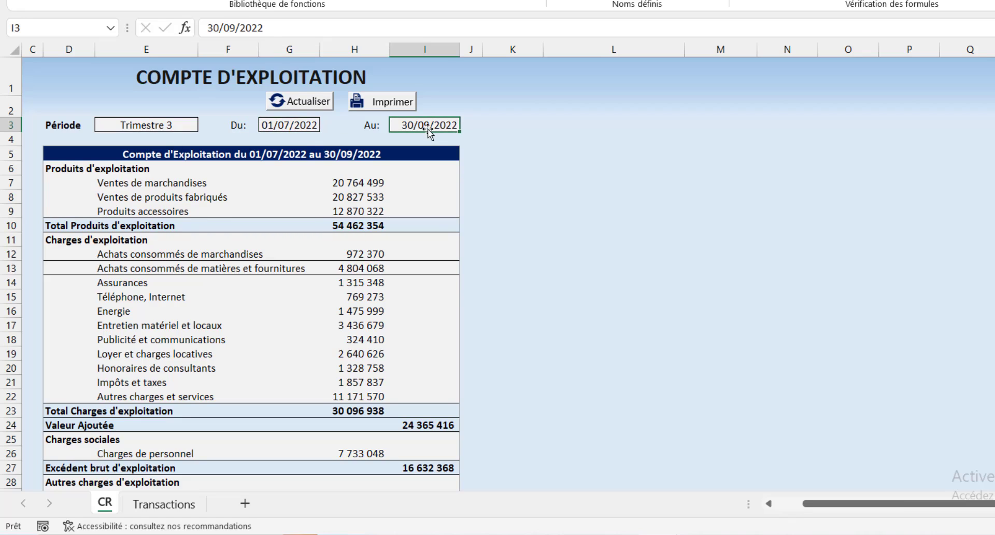
type("31/7/")
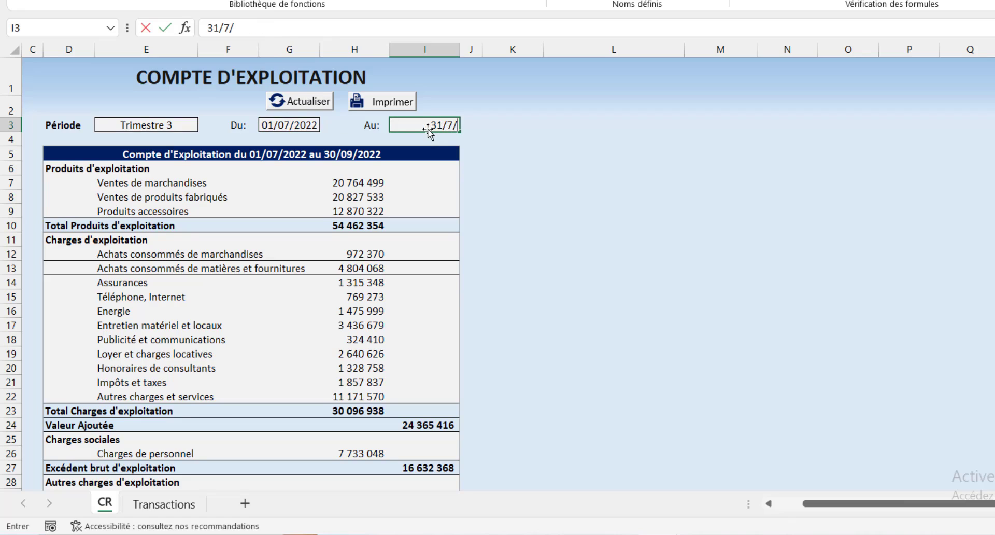
type("2022")
key("ctrl+Return")
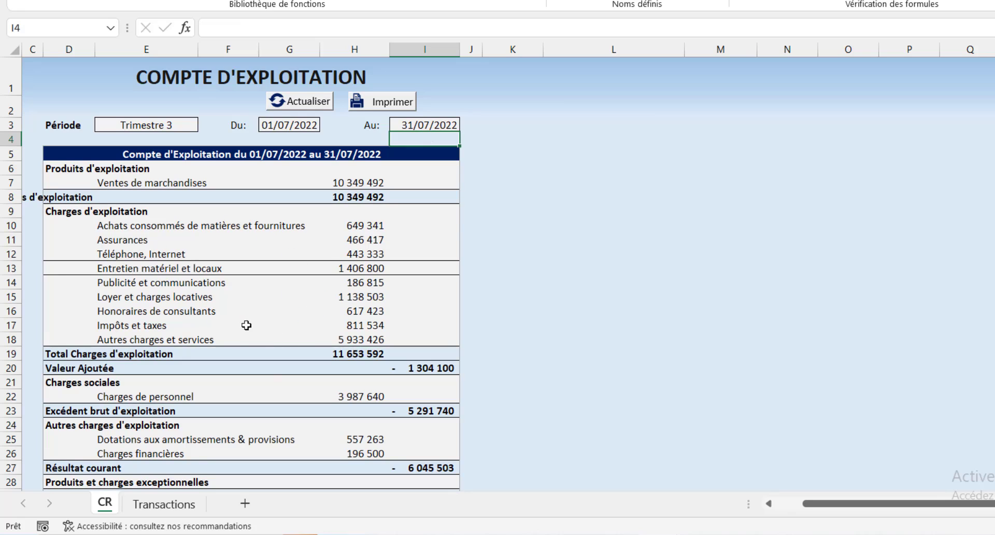
left_click(150, 154)
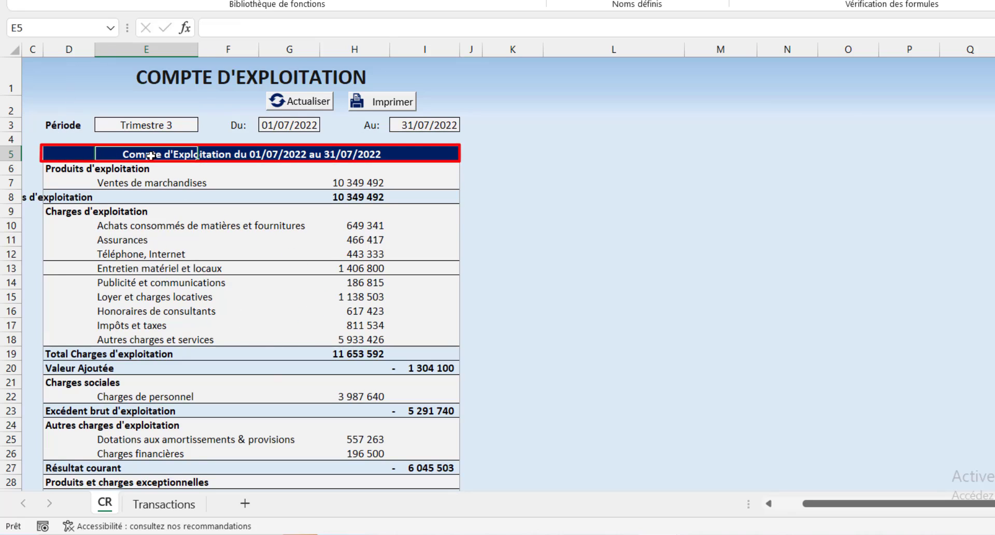
- Left-align the Total Produits d'exploitation label in cell D8 of the operating statement
left_click(72, 155)
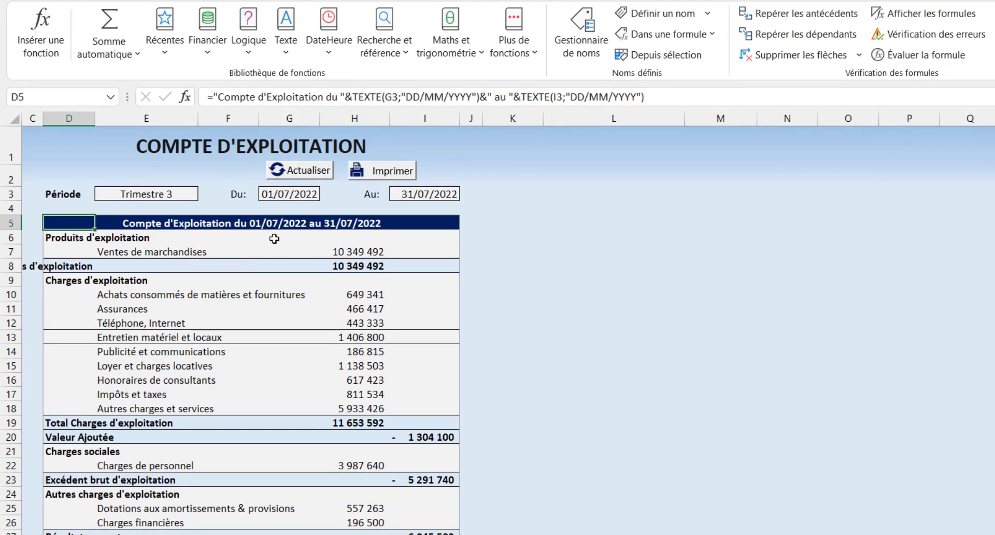
left_click(96, 268)
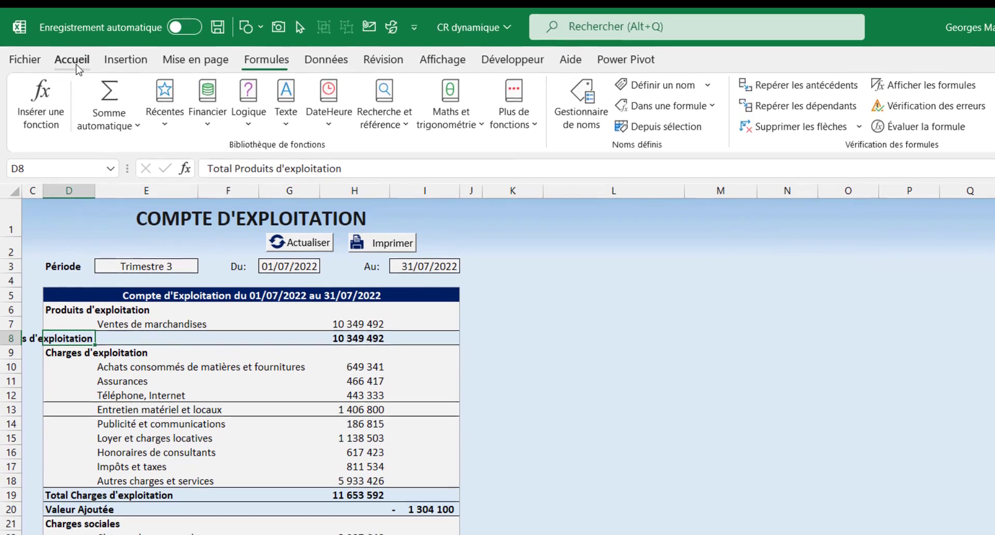
left_click(72, 11)
left_click(341, 118)
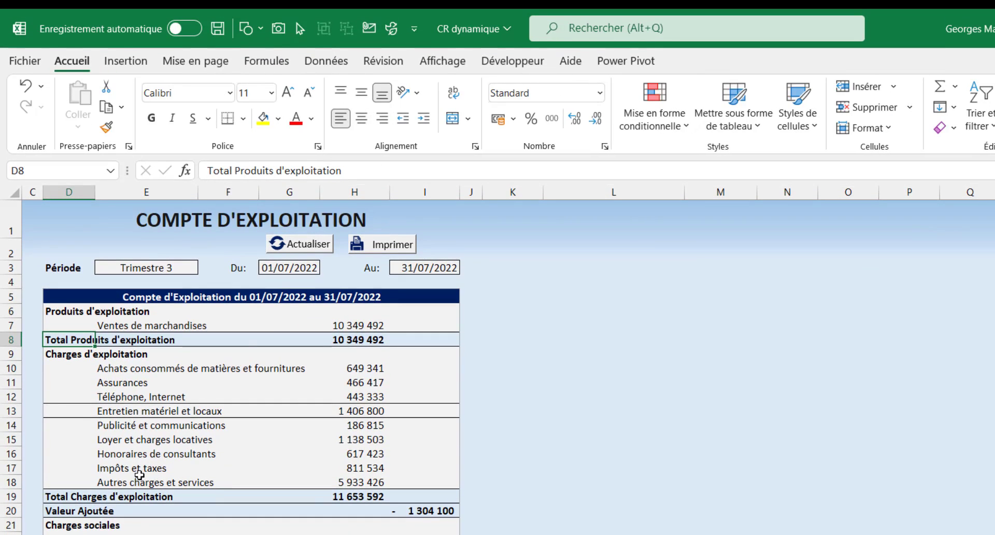
scroll(137, 479, "down", 4)
scroll(137, 479, "up", 4)
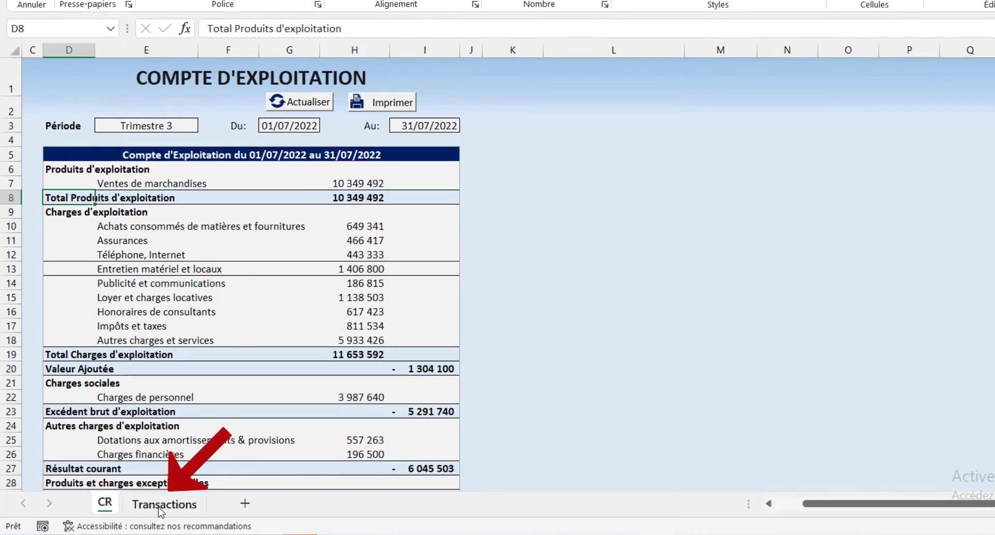
- Review the Date, Compte, Libellé compte and Description opération columns of the general-ledger table on the Transactions sheet
left_click(155, 505)
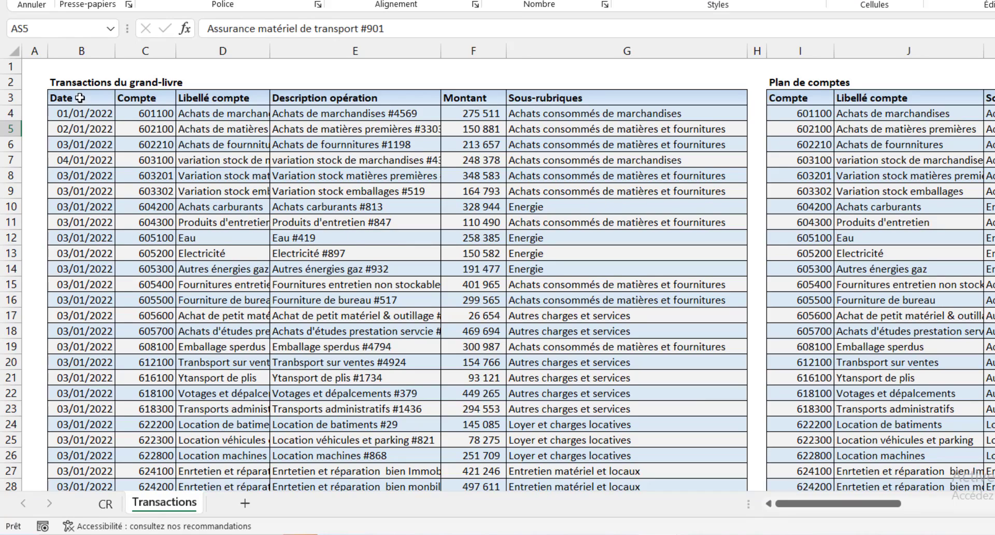
left_click_drag(80, 98, 78, 230)
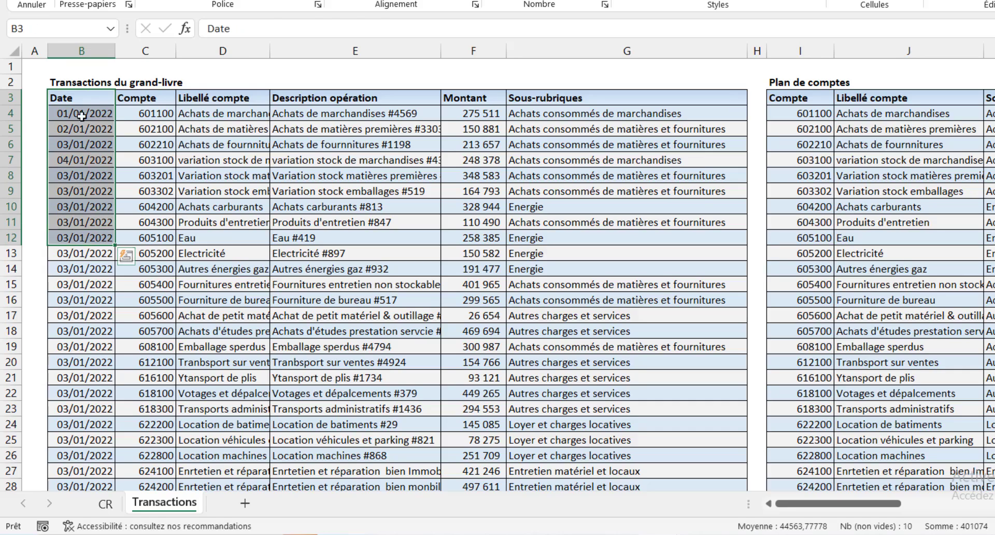
left_click(155, 101)
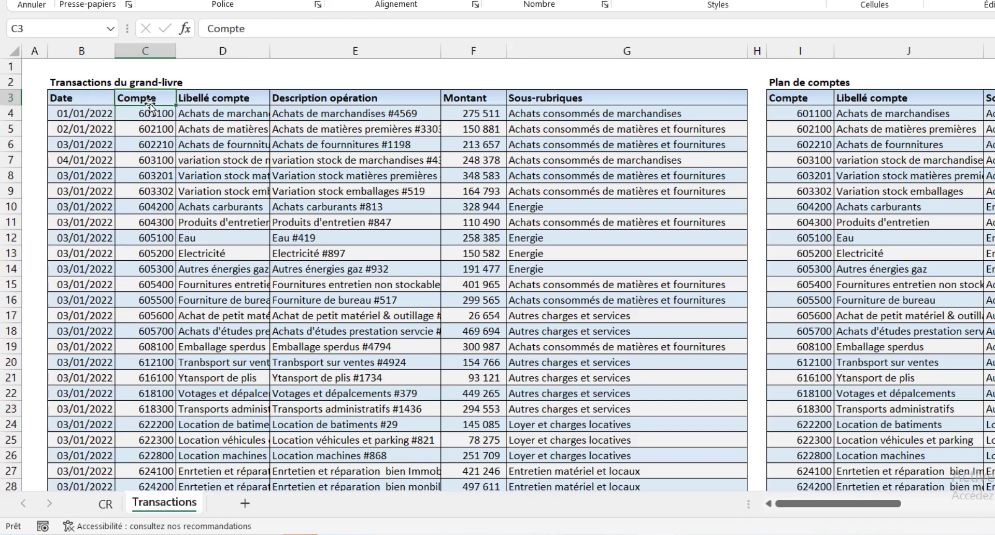
left_click(229, 112)
left_click(338, 115)
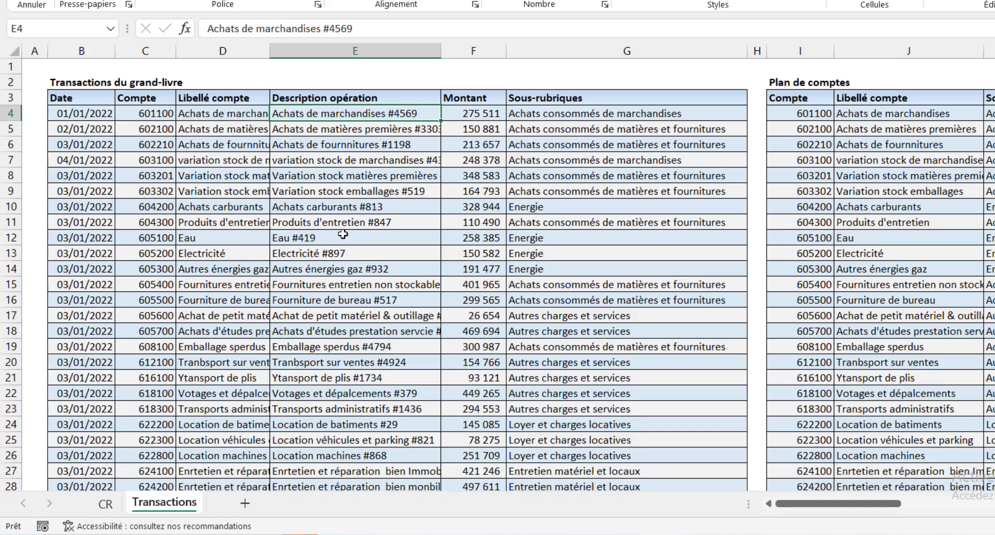
left_click(344, 179)
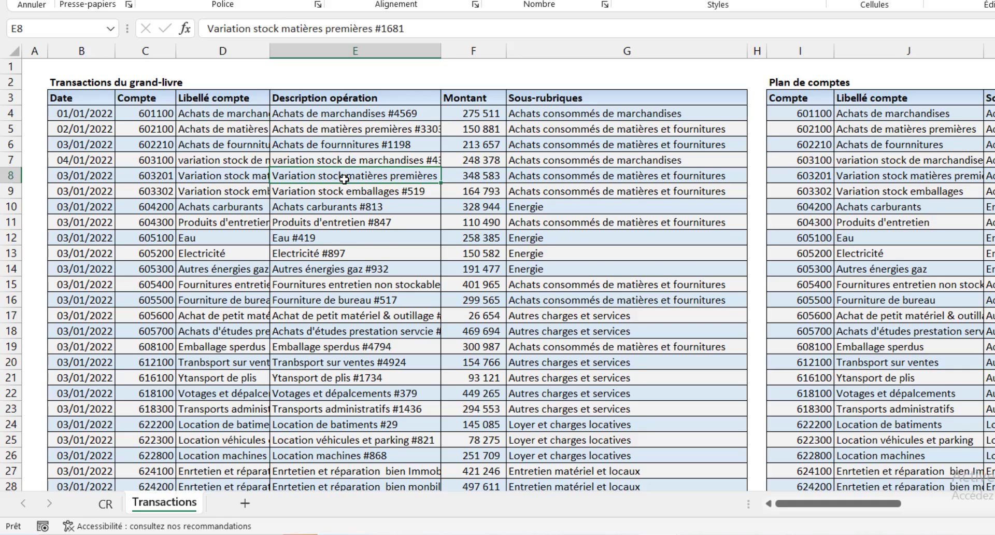
- Return to the CR sheet and set the statement's period to Trimestre 4
left_click(105, 504)
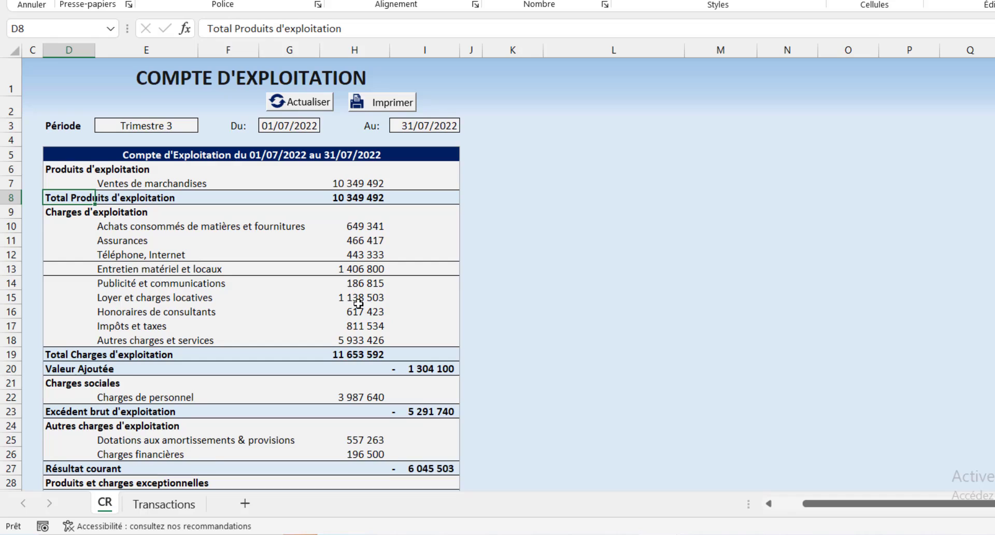
left_click(181, 125)
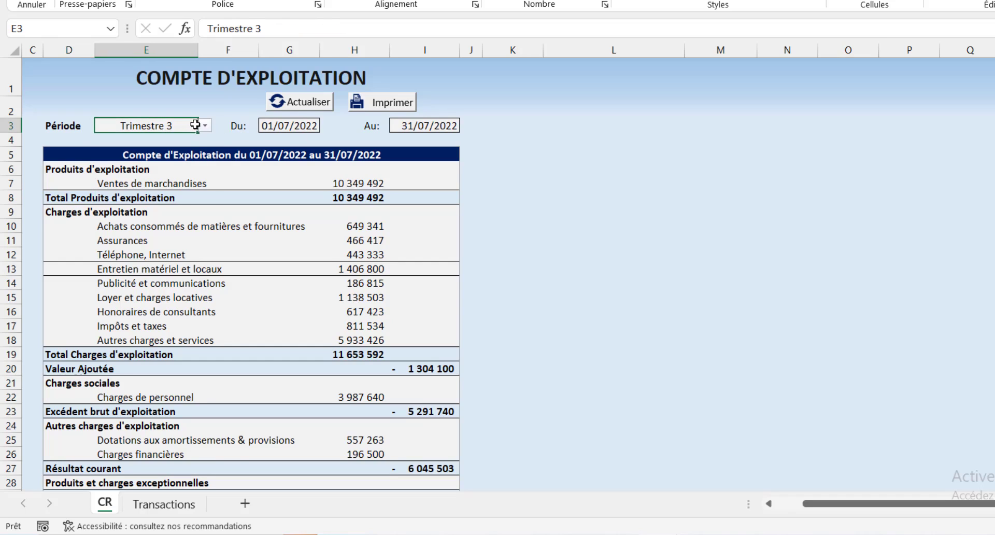
left_click(205, 127)
left_click(173, 168)
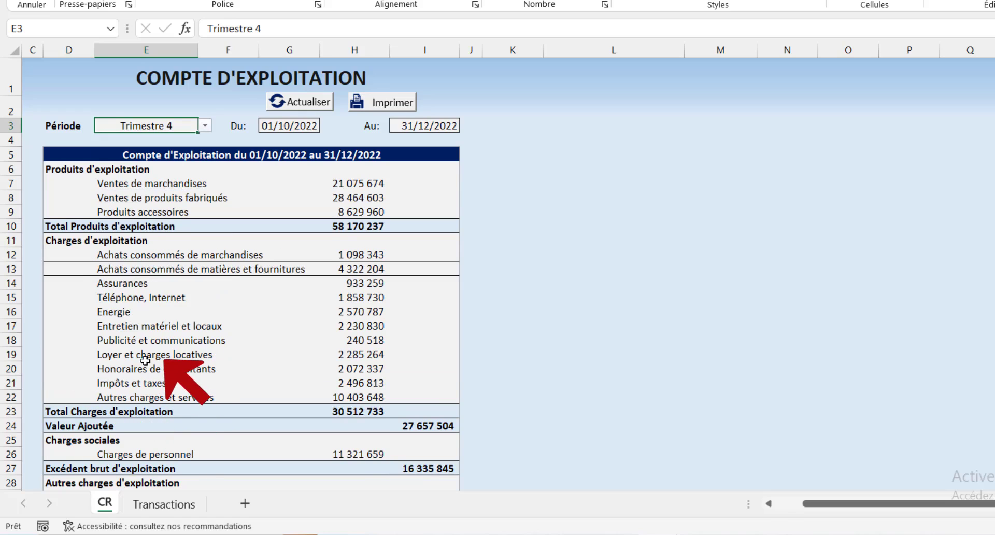
- Drill into Loyer et charges locatives and view the transactions behind account 622200, Location de batiments
left_click(143, 357)
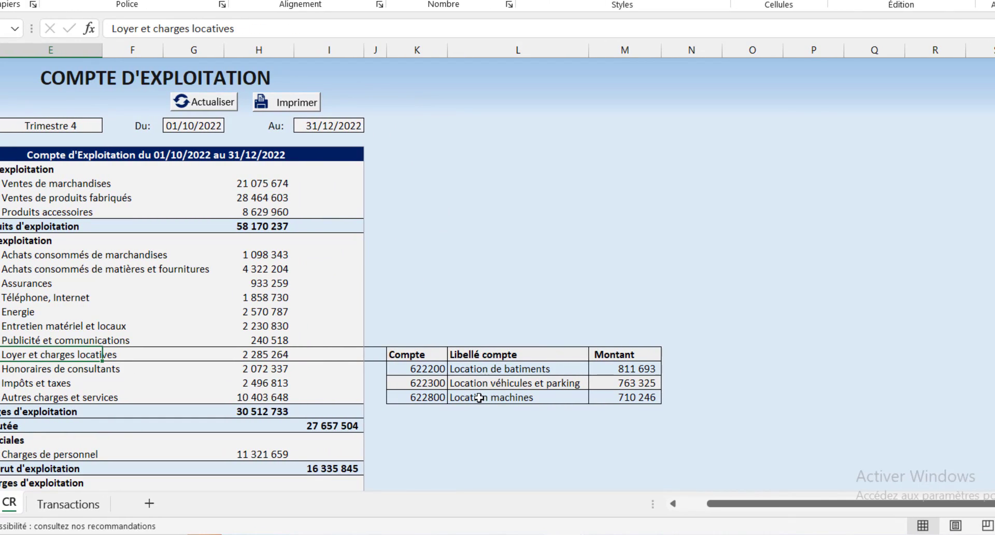
left_click(468, 369)
left_click(446, 369)
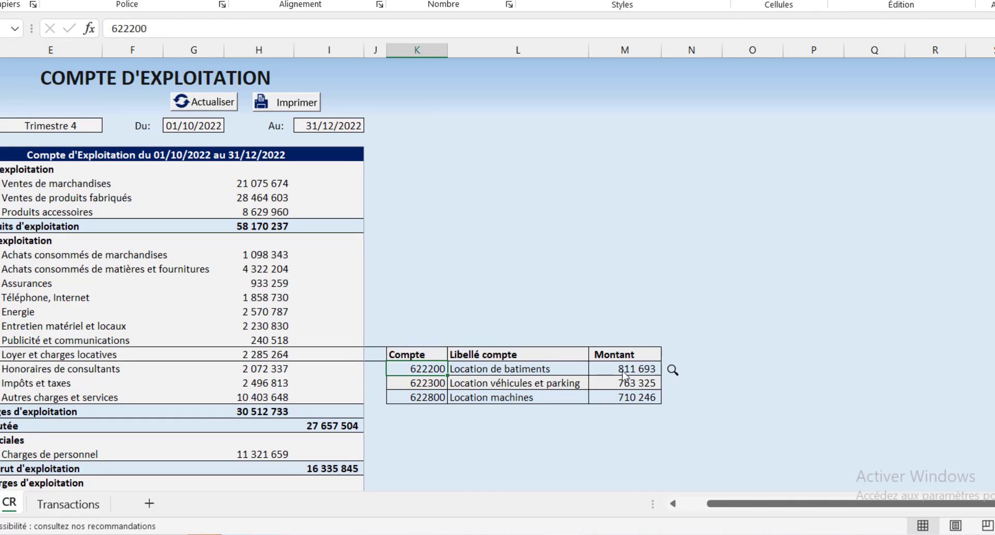
mouse_move(674, 370)
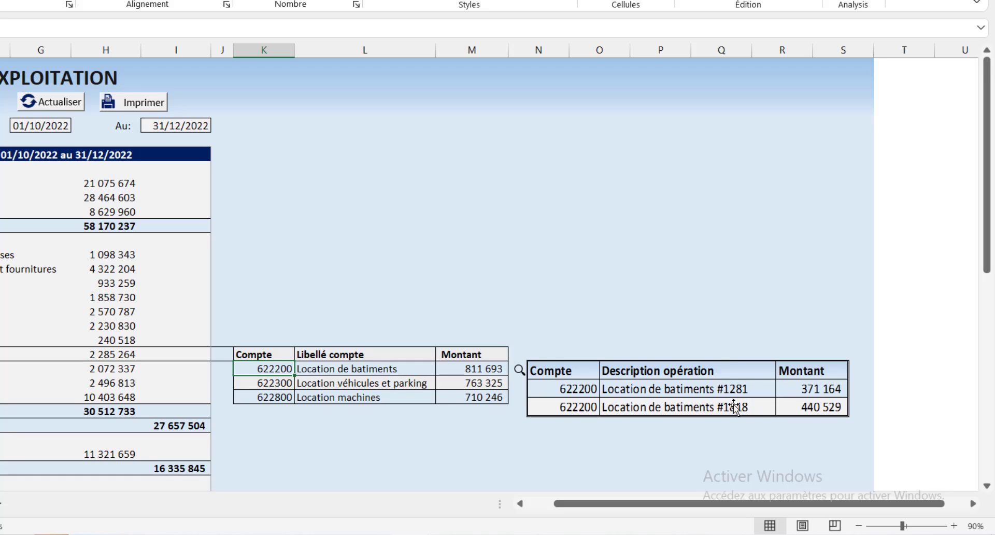
left_click(318, 371)
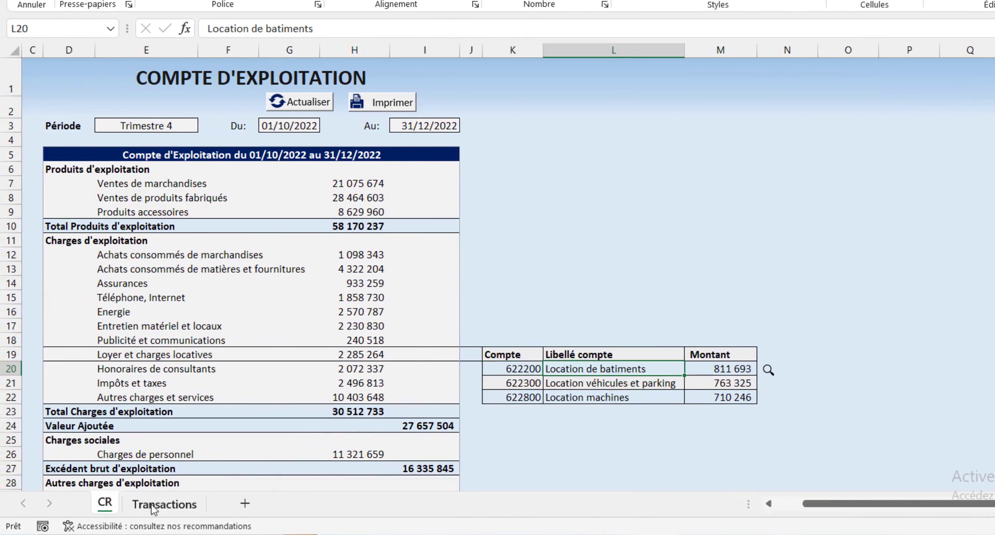
- Review the Montant and Sous-rubriques columns of the general-ledger table on the Transactions sheet
left_click(153, 507)
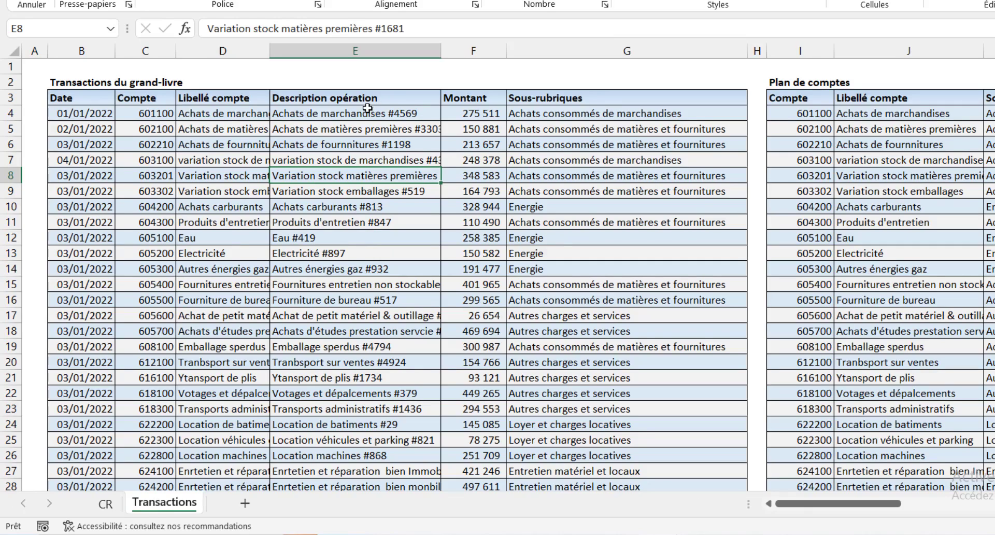
left_click(475, 117)
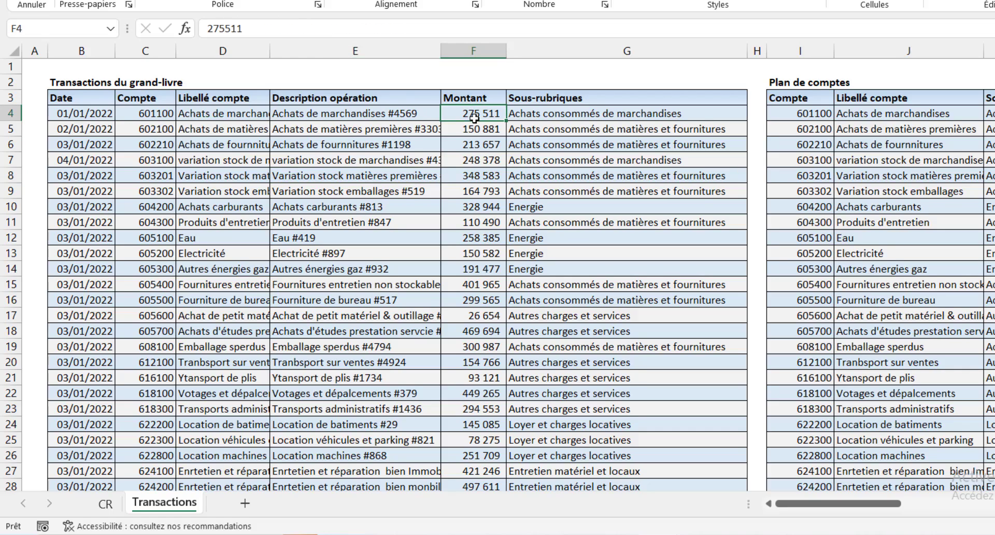
left_click(558, 99)
left_click(559, 150)
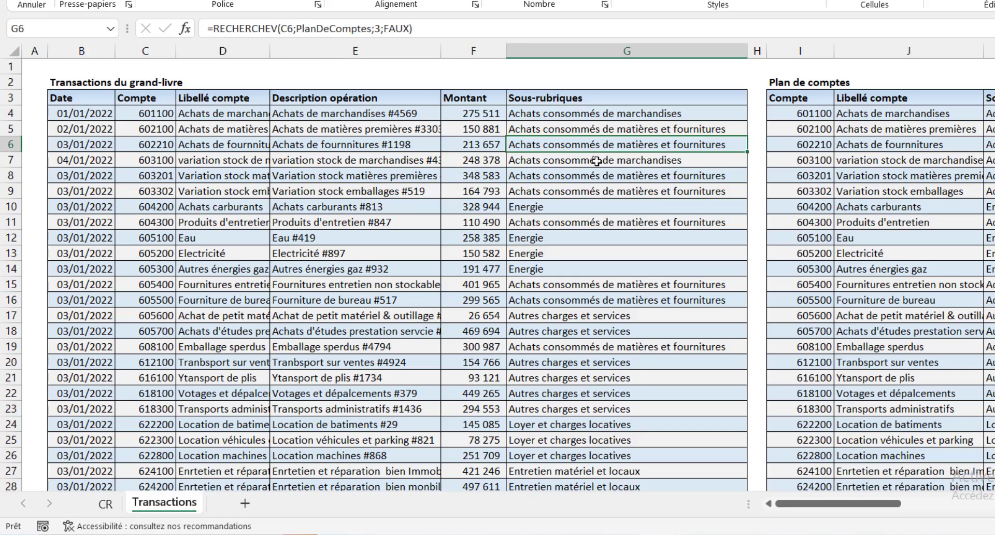
left_click_drag(559, 98, 570, 300)
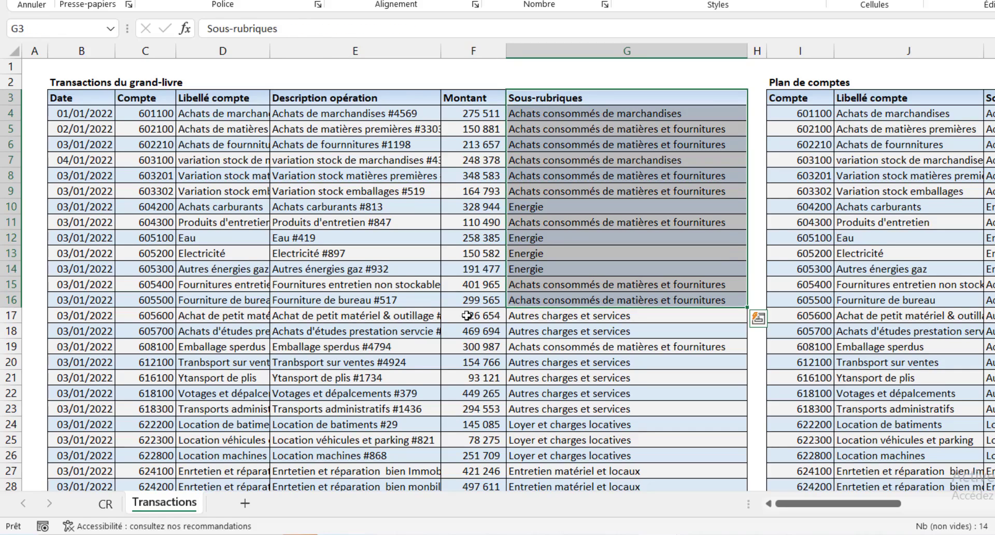
- Return to the CR sheet and view the account details of its sub-headings, from Ventes de produits fabriqués to Publicité et communications
left_click(112, 507)
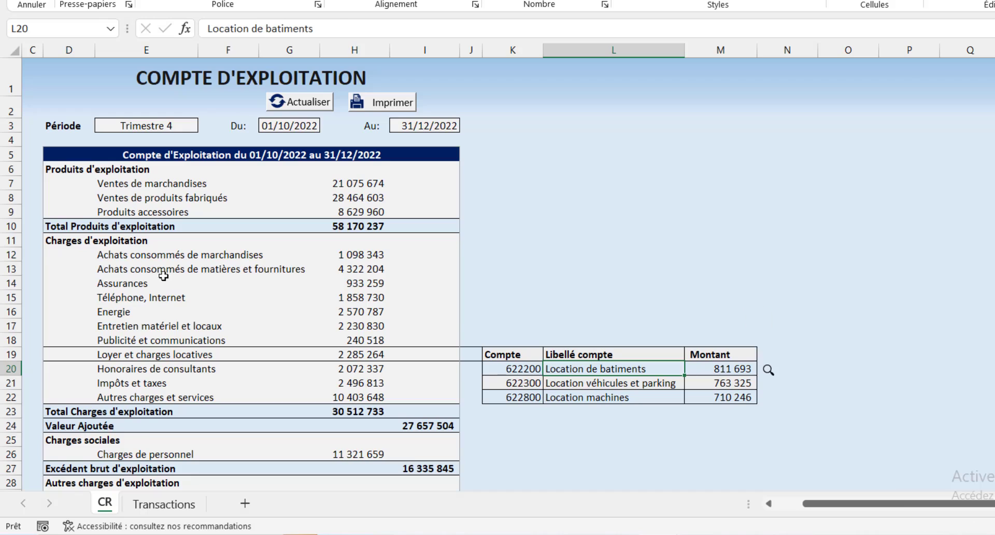
left_click(151, 265)
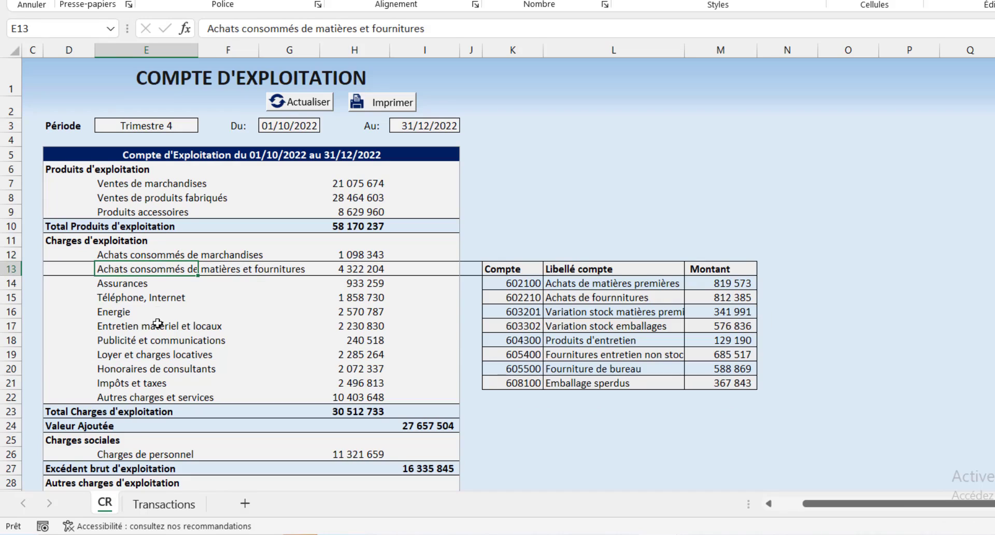
left_click(159, 199)
left_click(156, 213)
left_click(152, 258)
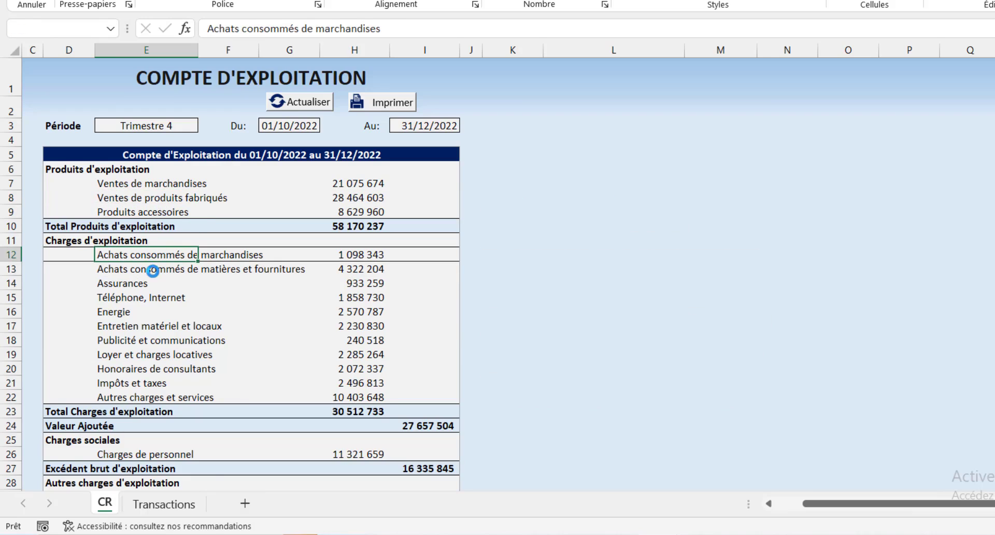
left_click(153, 270)
left_click(151, 283)
left_click(150, 297)
left_click(150, 312)
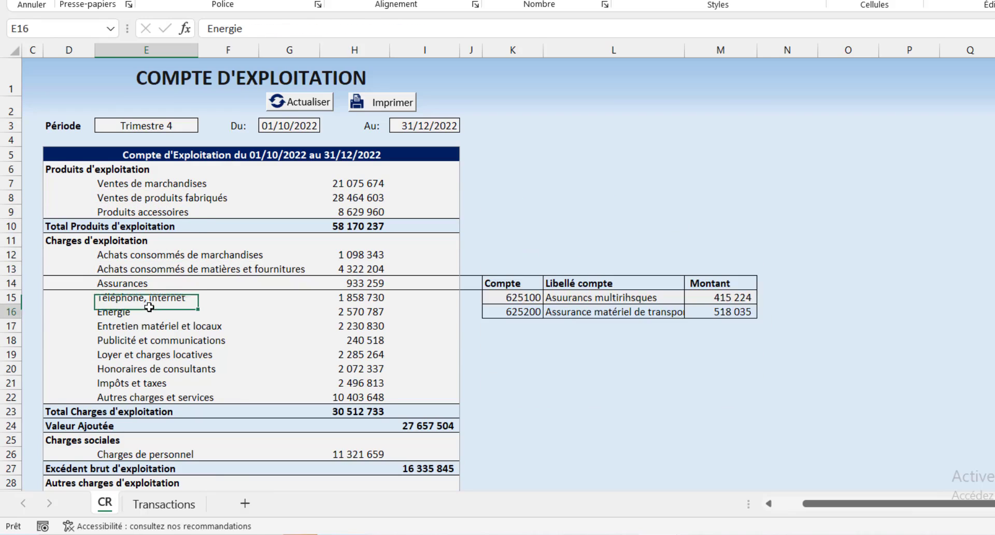
left_click(151, 340)
- Examine the Plan de comptes table on the Transactions sheet, including its account labels and sub-headings
key("ctrl+Page_Down")
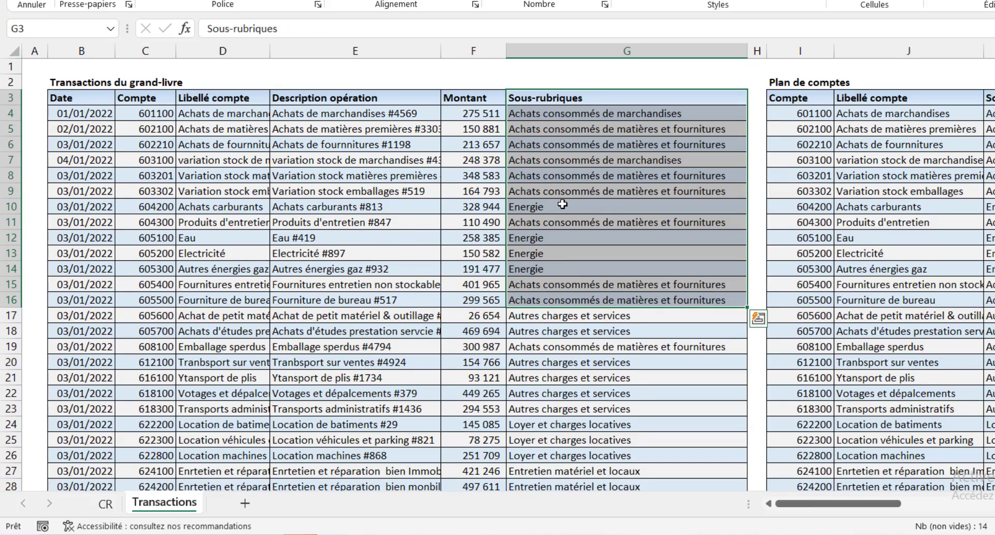
left_click_drag(786, 81, 988, 315)
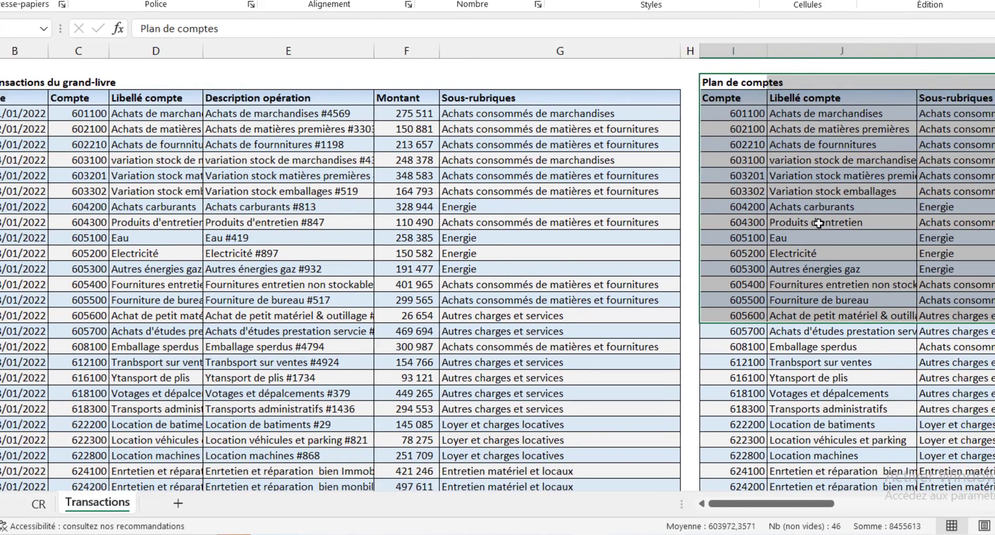
scroll(818, 223, "right", 3)
left_click(751, 179)
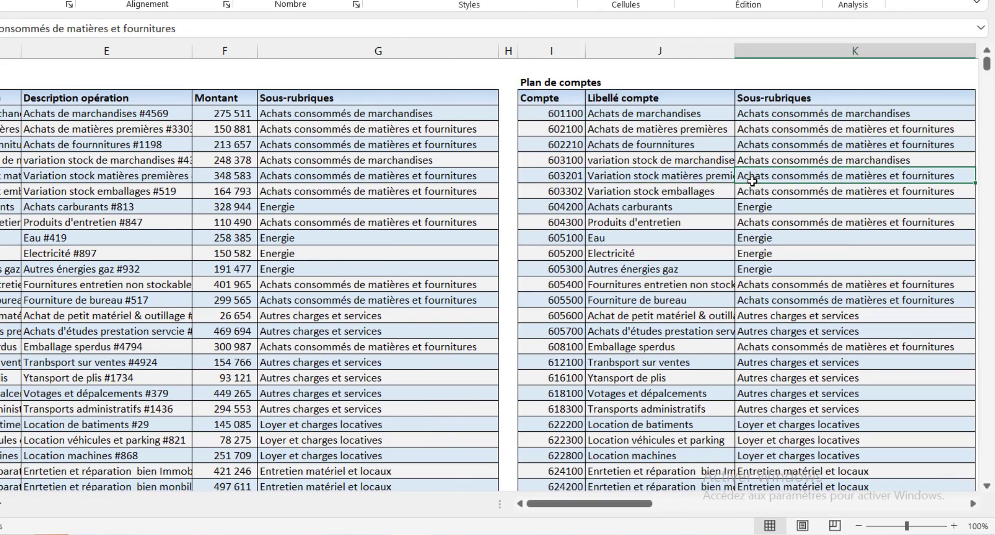
left_click(613, 176)
scroll(485, 118, "left", 3)
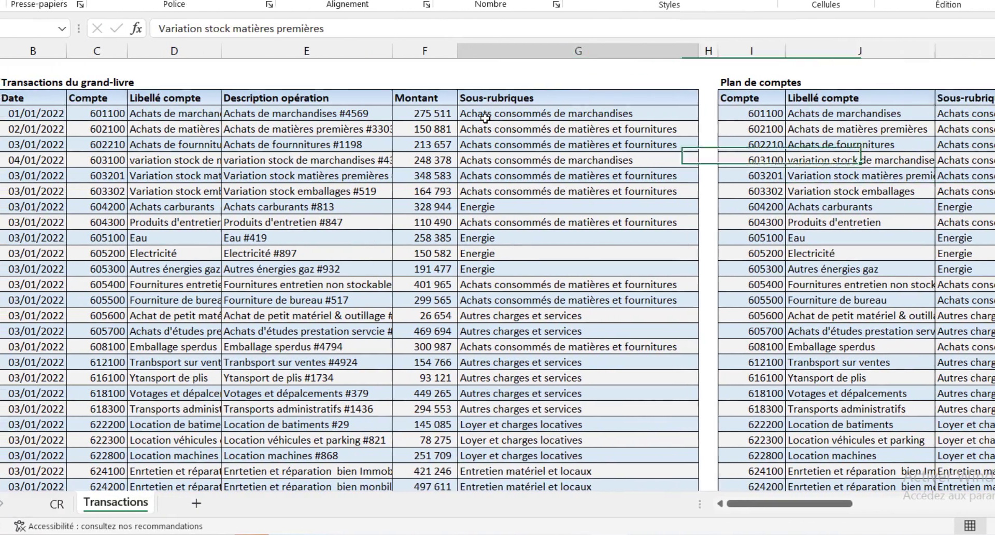
- Inspect the Sous-rubriques lookup formulas in the general-ledger table and compare them with the Plan de comptes table
left_click(485, 119)
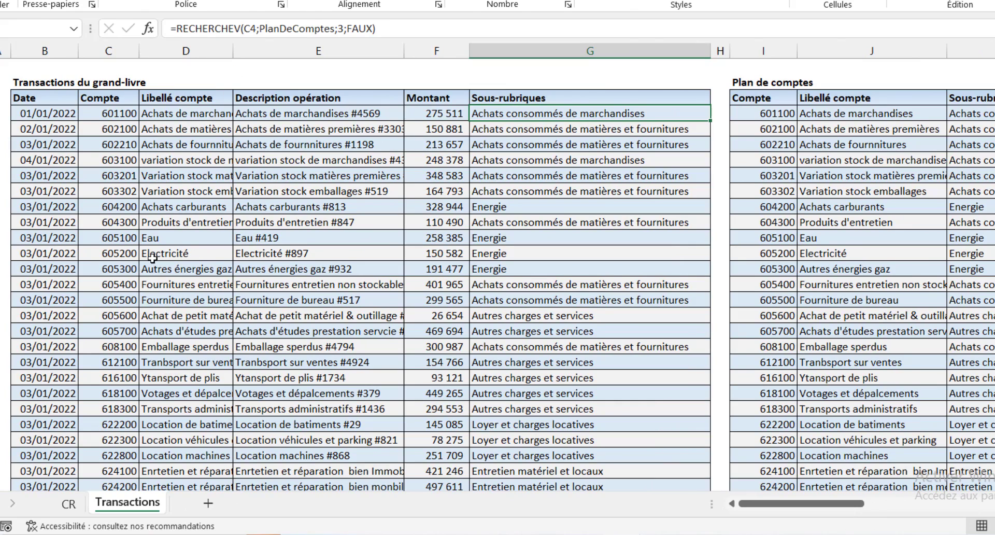
left_click_drag(595, 102, 594, 239)
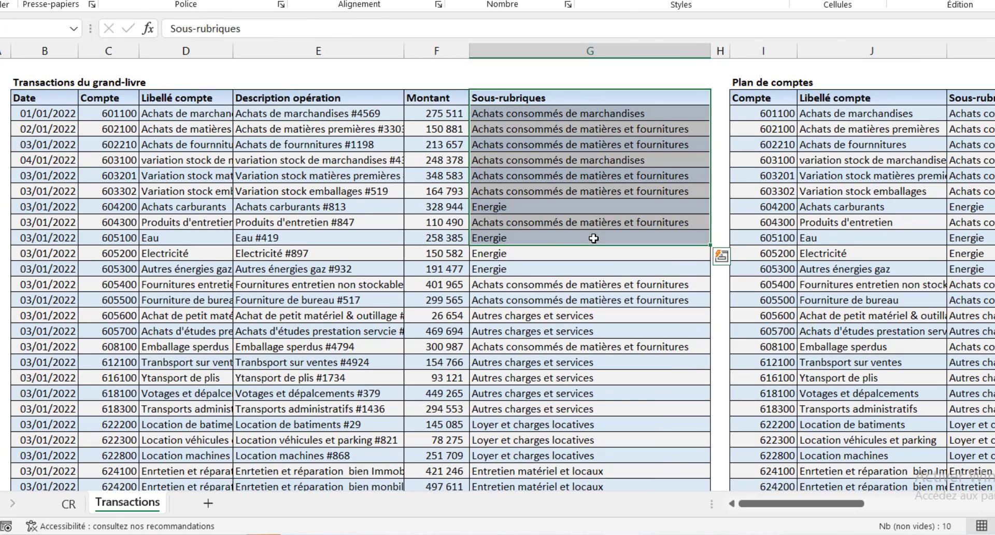
left_click_drag(54, 147, 420, 333)
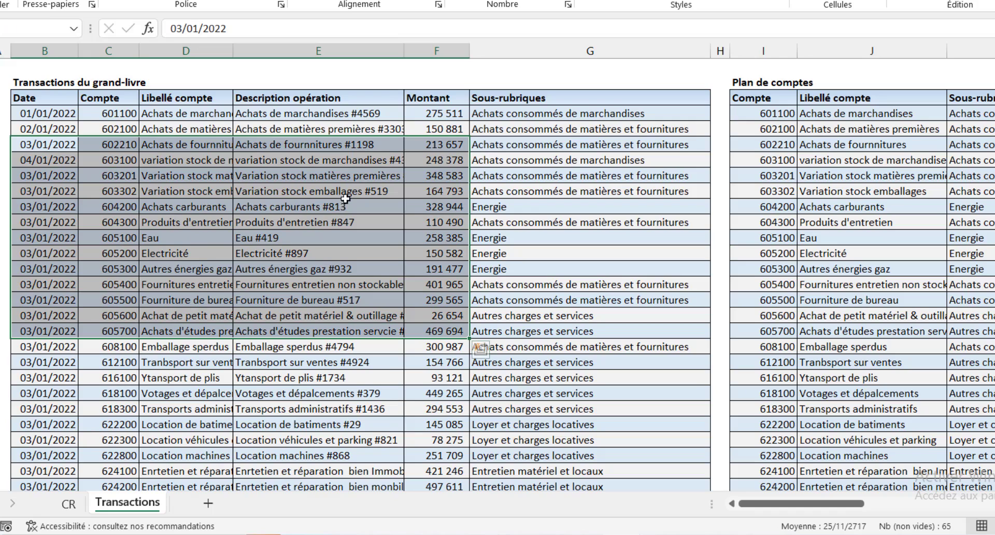
left_click(430, 188)
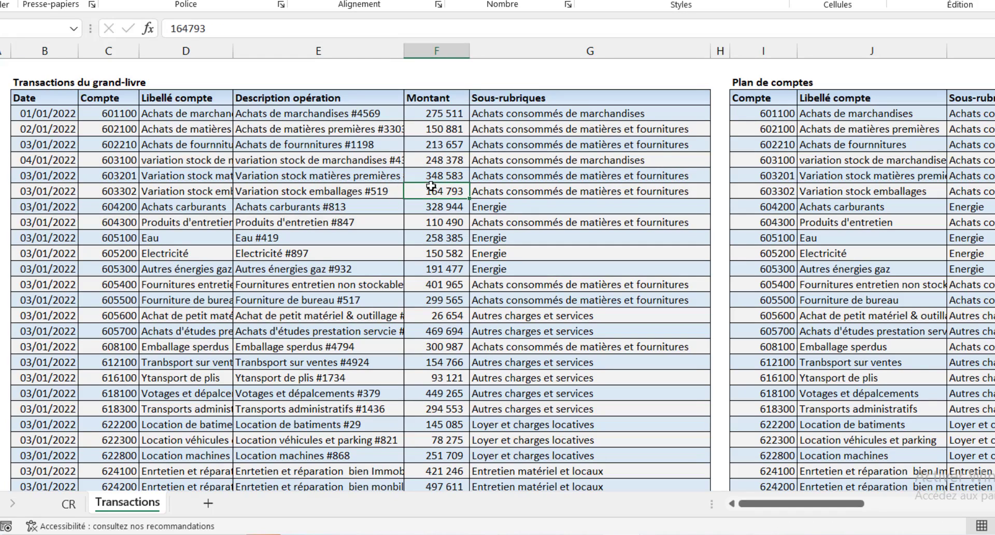
left_click(518, 110)
left_click_drag(521, 139, 542, 312)
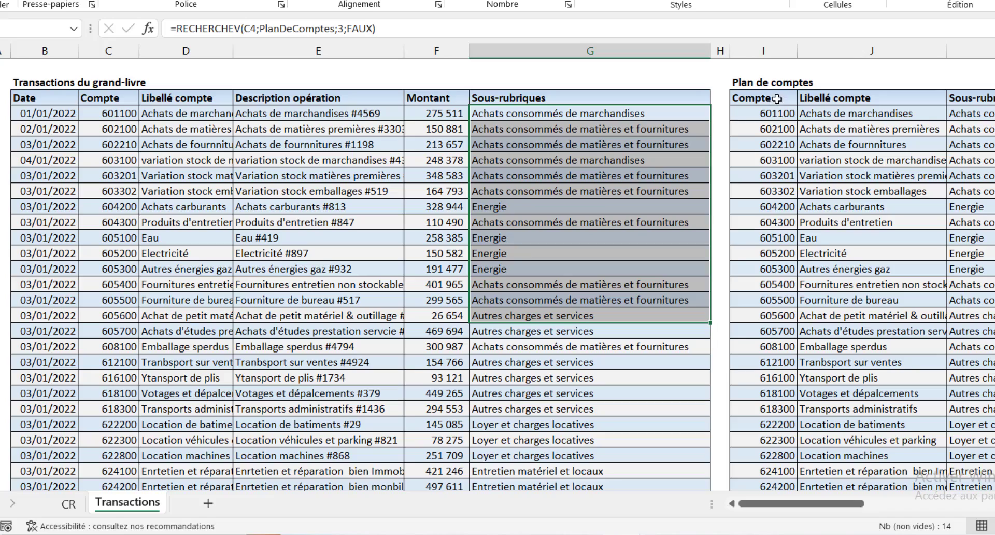
left_click_drag(776, 99, 974, 330)
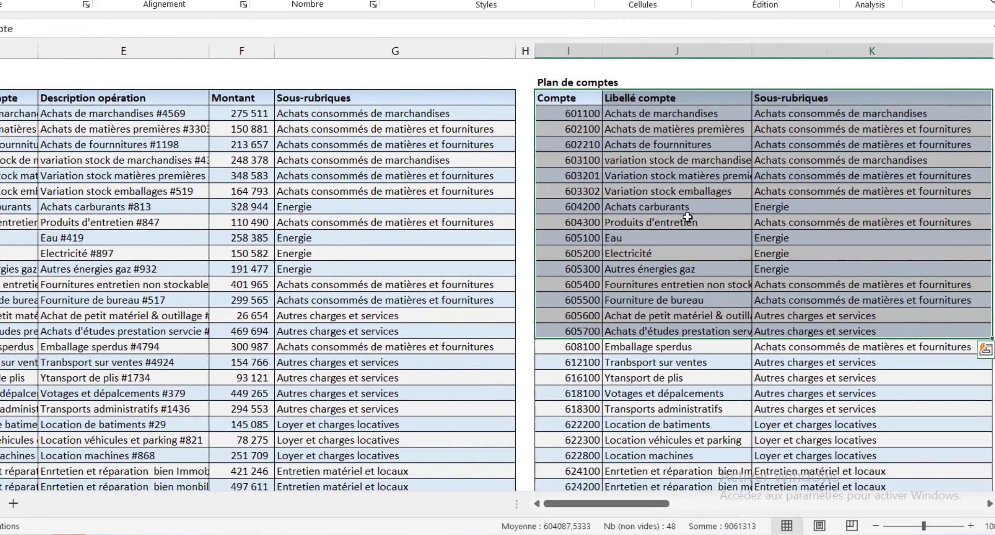
left_click(688, 221)
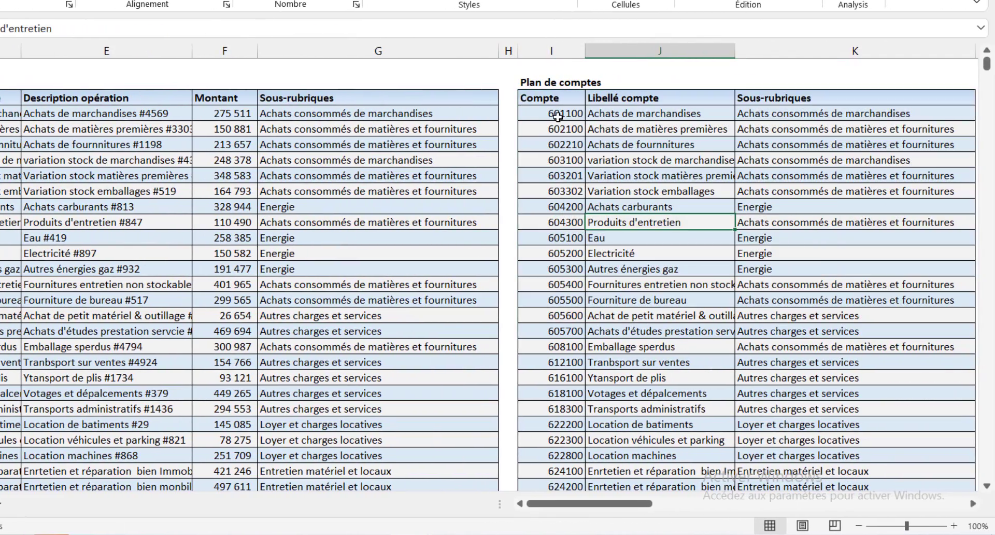
- Examine the Compte, Libellé compte and Sous-rubriques columns of the Plan de comptes table on the Transactions sheet
left_click_drag(558, 116, 964, 347)
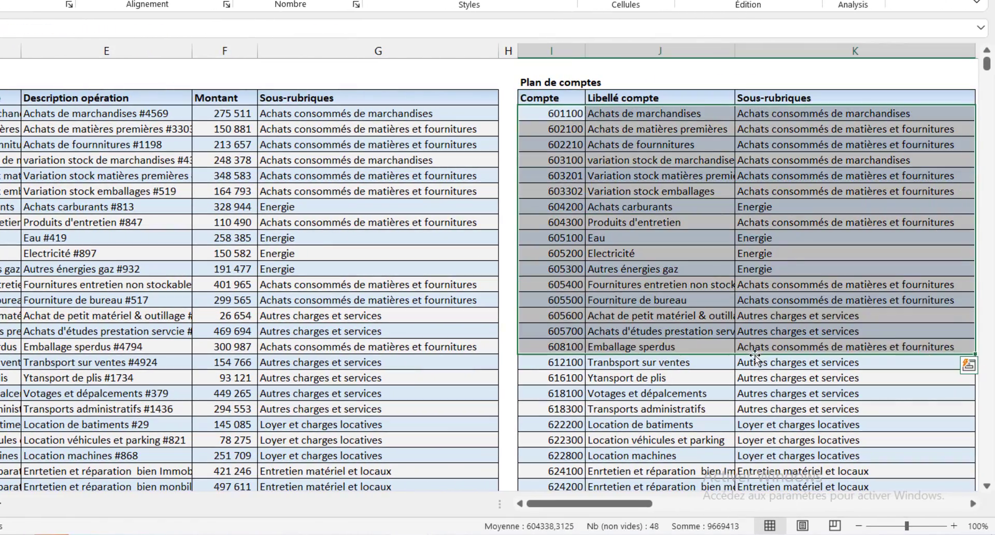
left_click(566, 116)
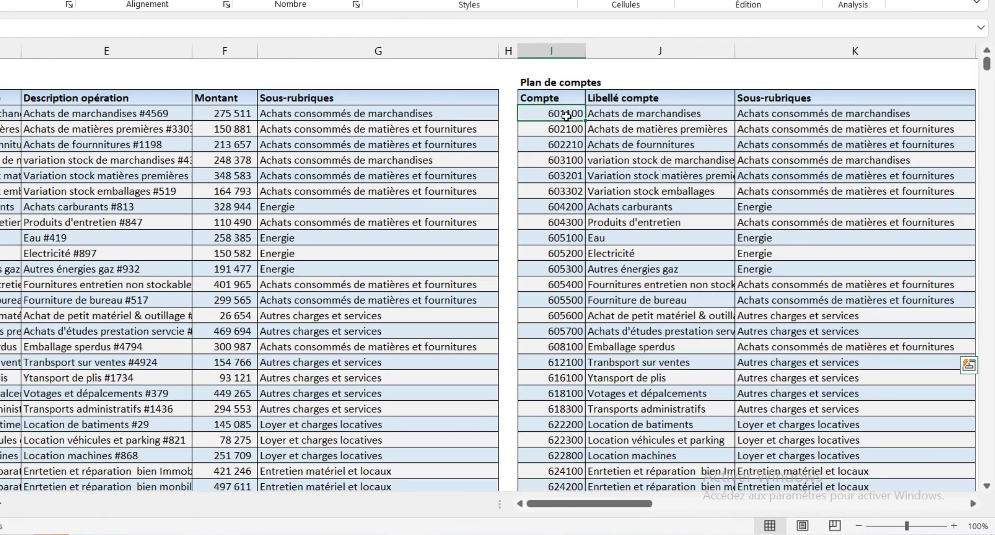
left_click(643, 116)
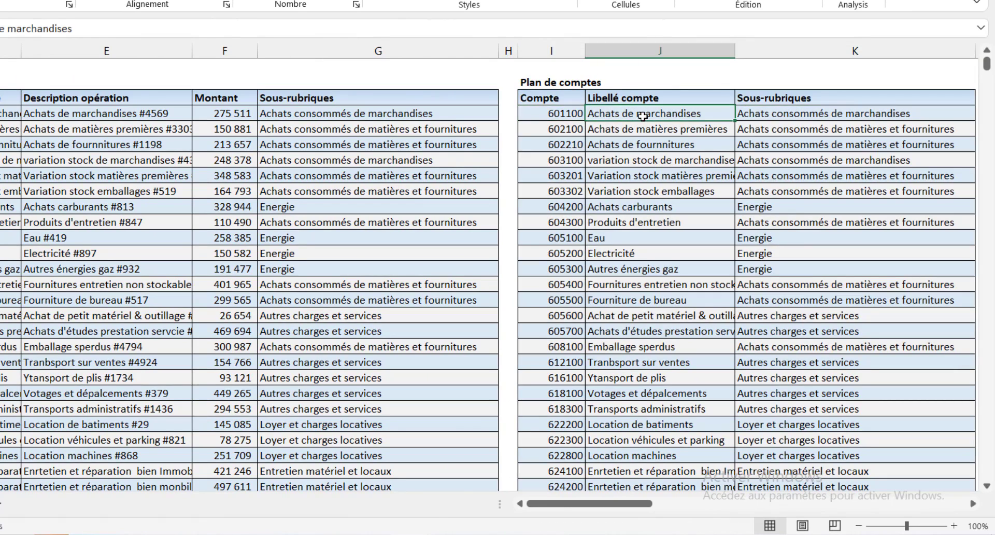
left_click(764, 116)
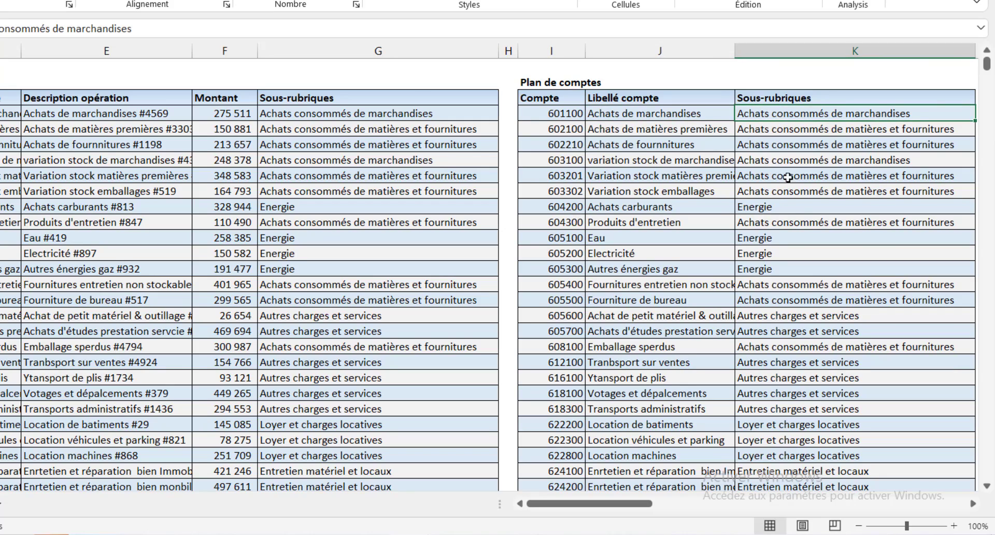
left_click(669, 102)
left_click_drag(670, 113, 706, 210)
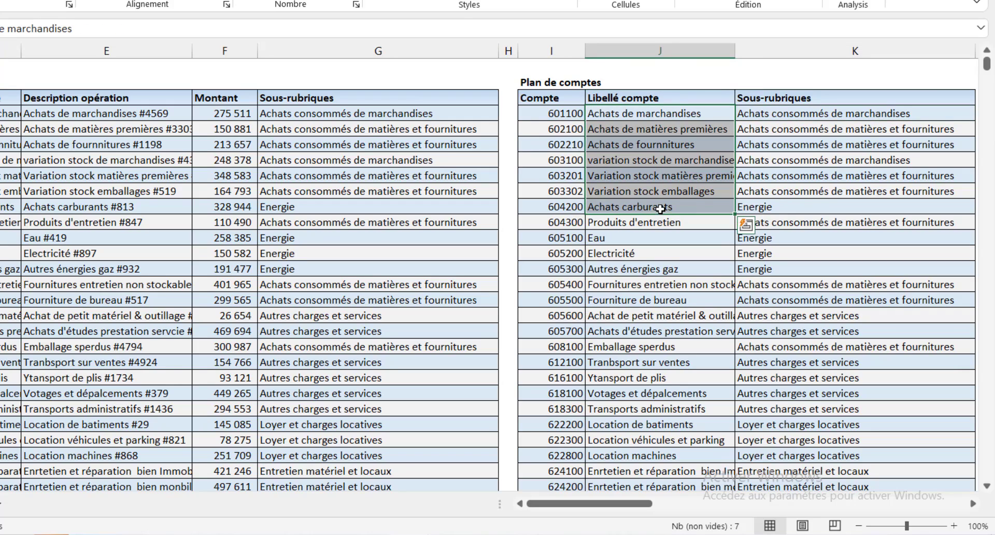
left_click(716, 196)
left_click(762, 192)
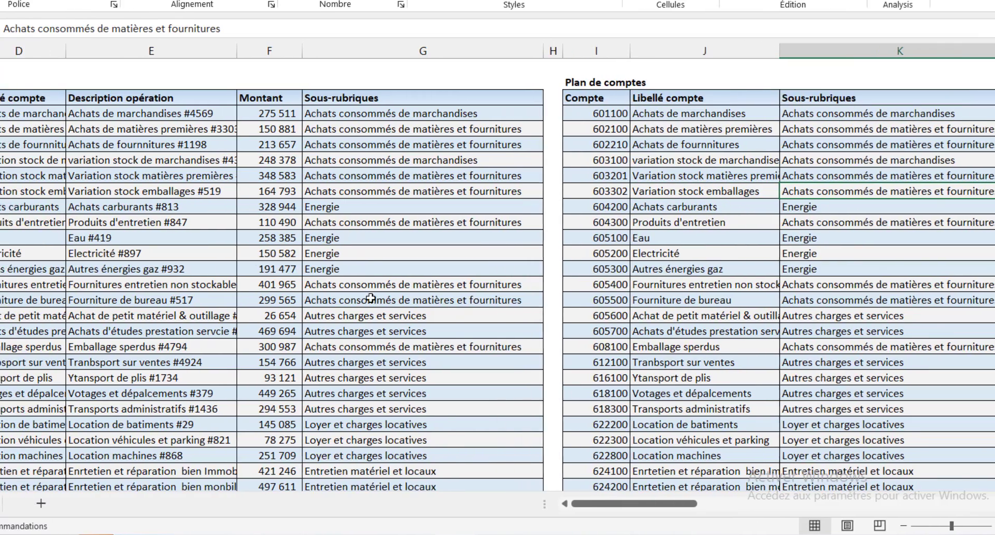
- Check the CR sheet, then compare the Transactions du grand-livre and Plan de comptes tables, including the ledger's Sous-rubriques lookup formulas
left_click(105, 503)
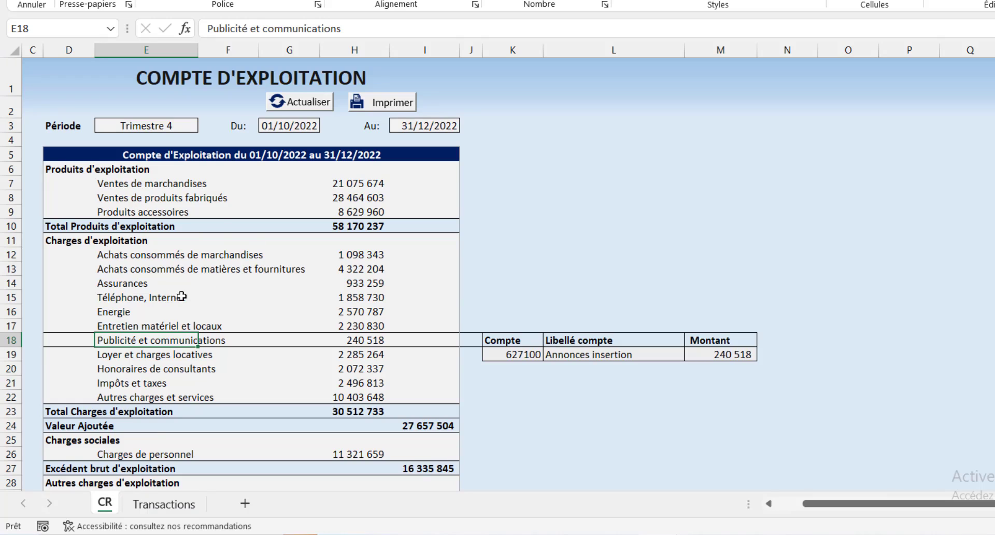
left_click(164, 503)
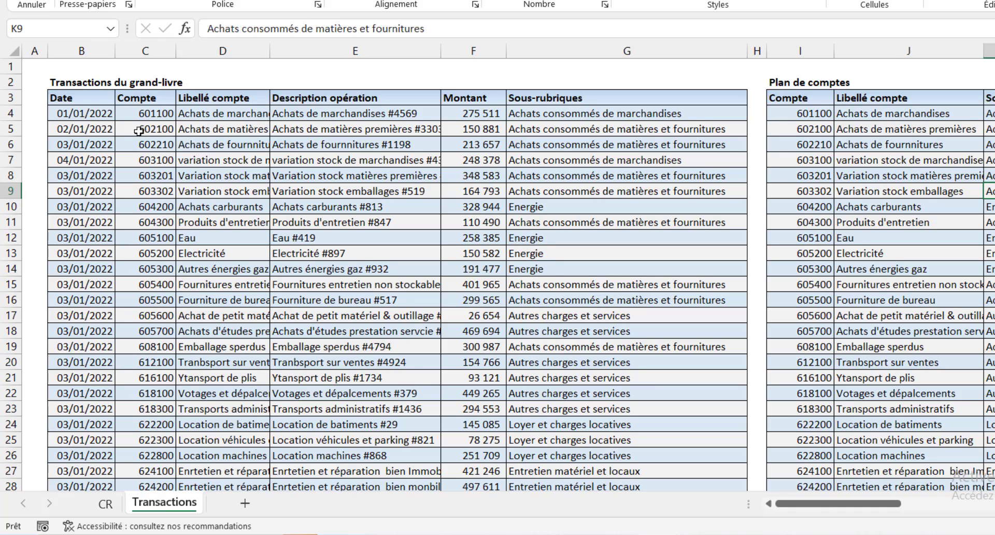
left_click_drag(91, 98, 757, 349)
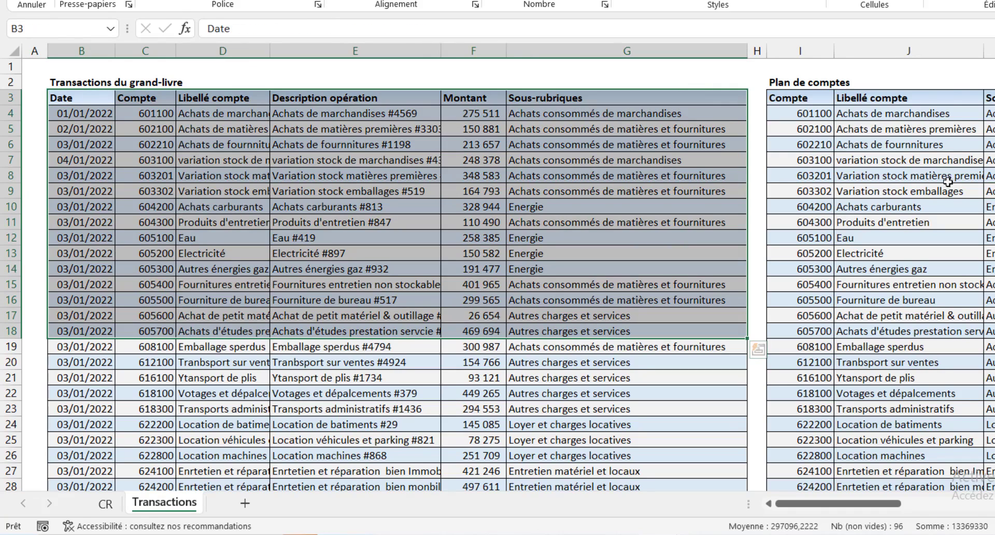
left_click_drag(821, 83, 987, 346)
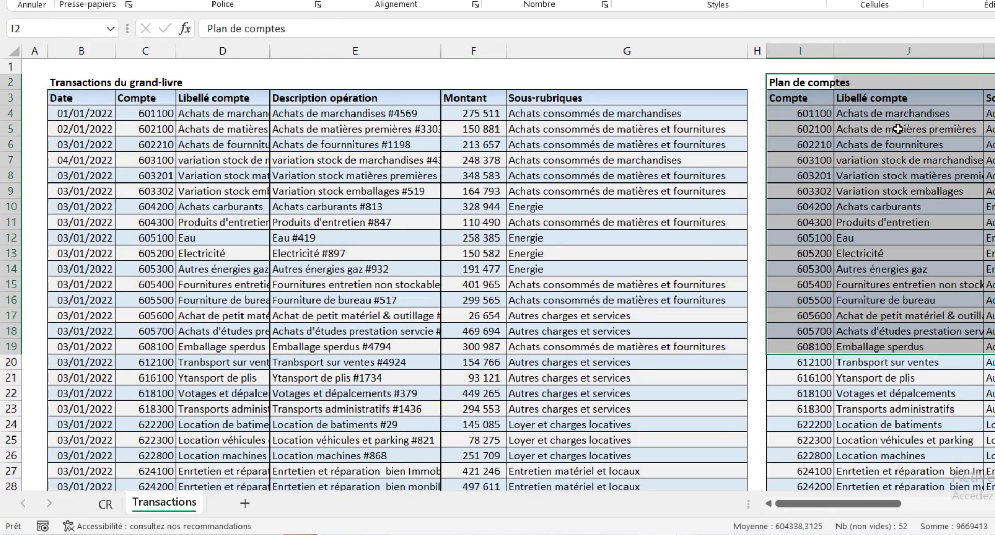
left_click(604, 197)
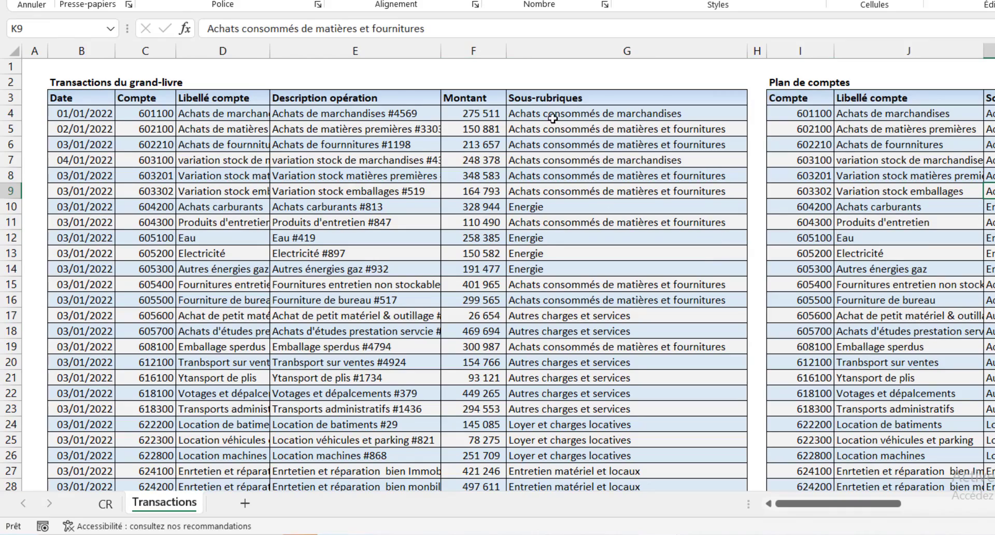
left_click_drag(551, 117, 550, 377)
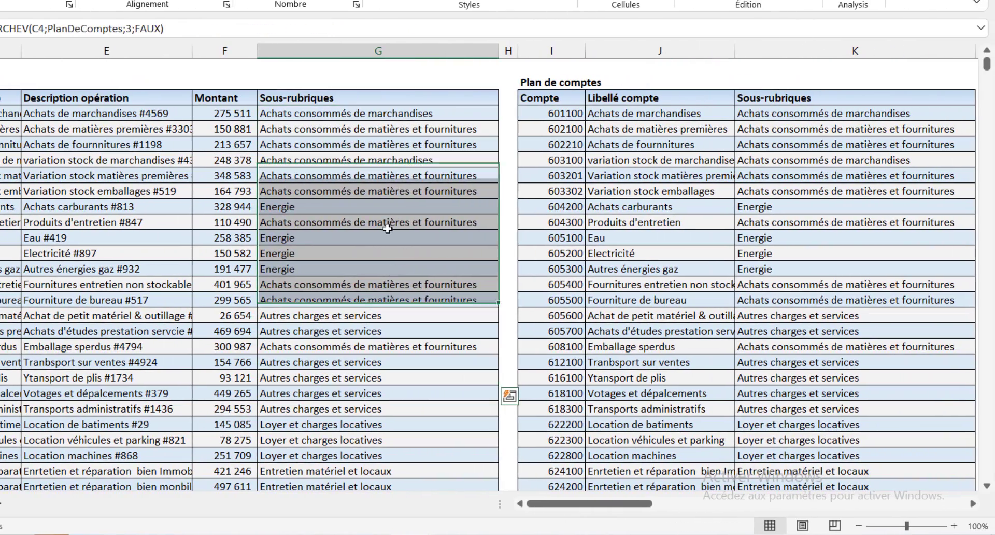
left_click(415, 223)
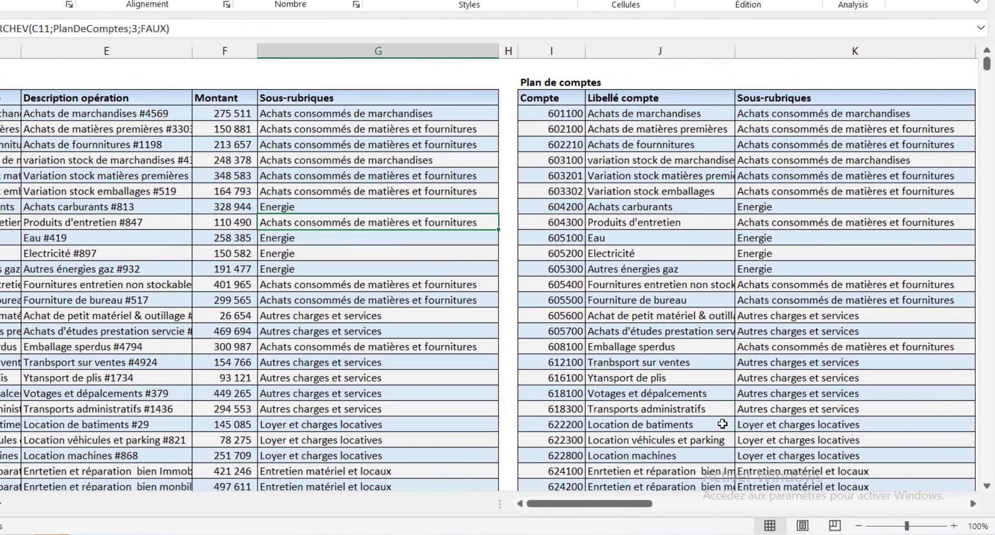
- Examine the Composantes compte d'exploitation table: its Sous-rubriques, its Rubriques and the Montant formula for Ventes de marchandises
left_click(973, 503)
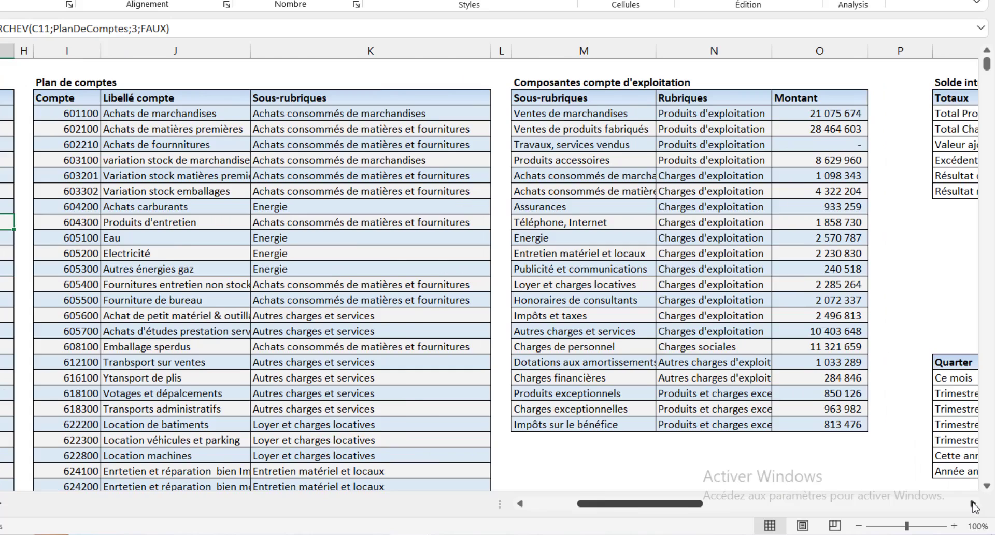
left_click(974, 503)
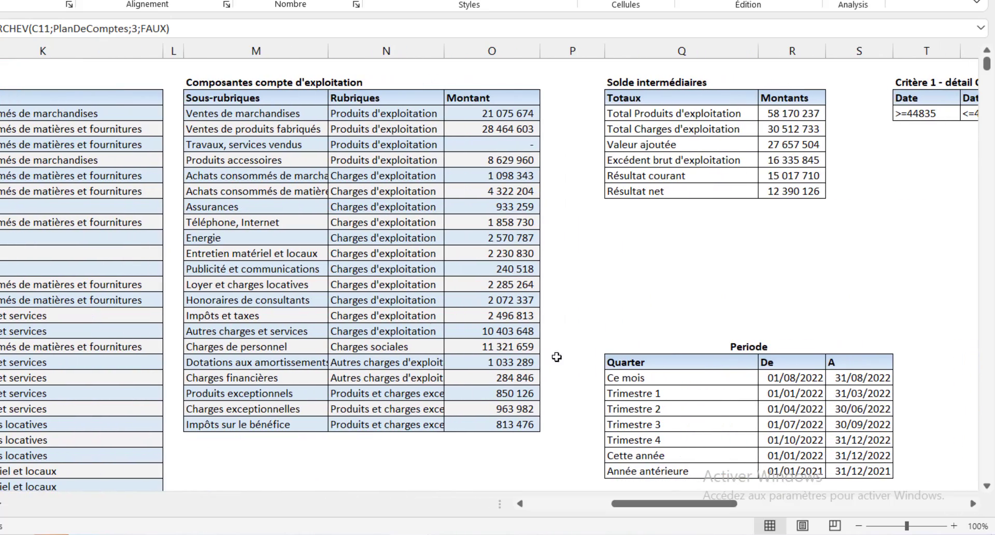
left_click(297, 174)
left_click(427, 174)
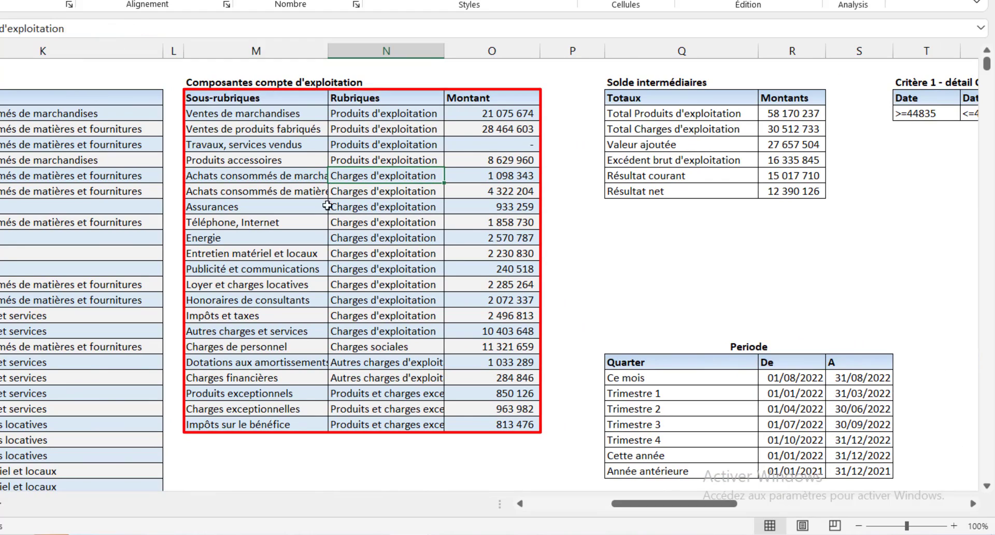
left_click_drag(268, 116, 285, 340)
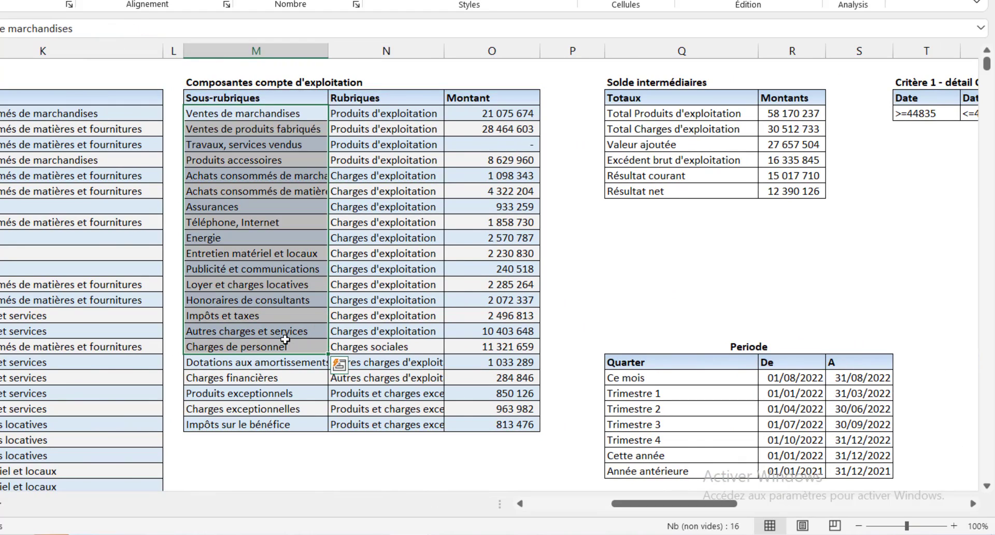
left_click(270, 300)
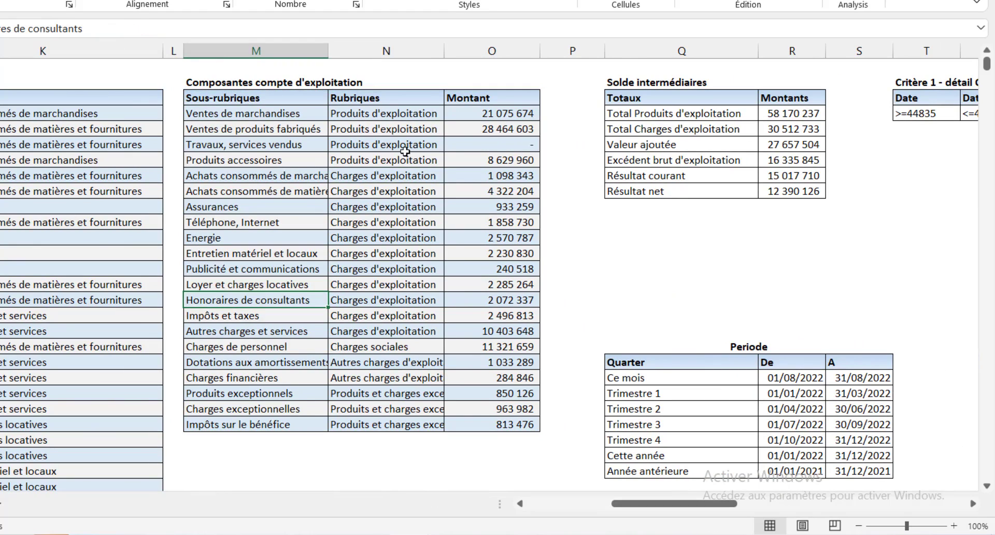
left_click(390, 144)
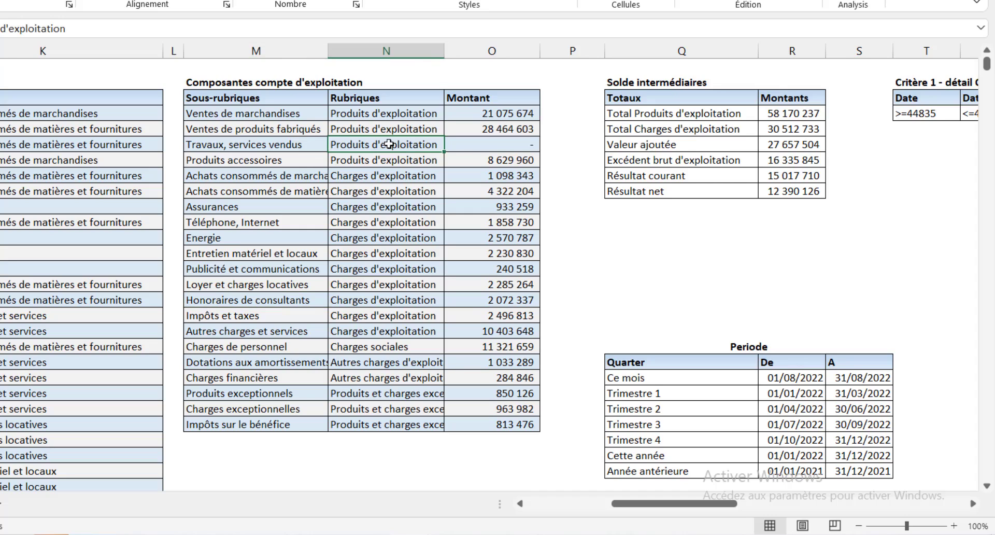
left_click(524, 140)
left_click(492, 115)
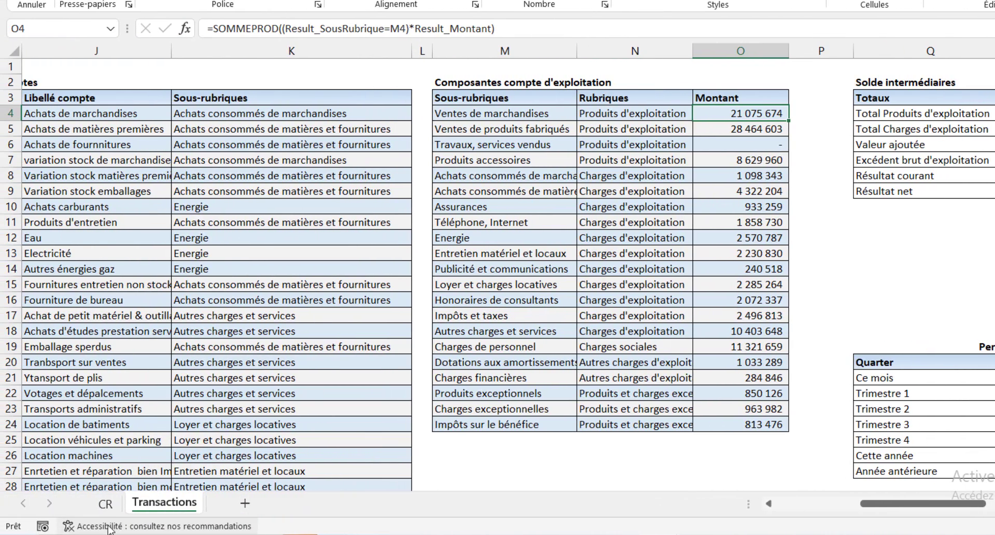
- Compare the CR sheet's lines with the Sous-rubriques and Rubriques columns of the Composantes compte d'exploitation table
left_click(105, 503)
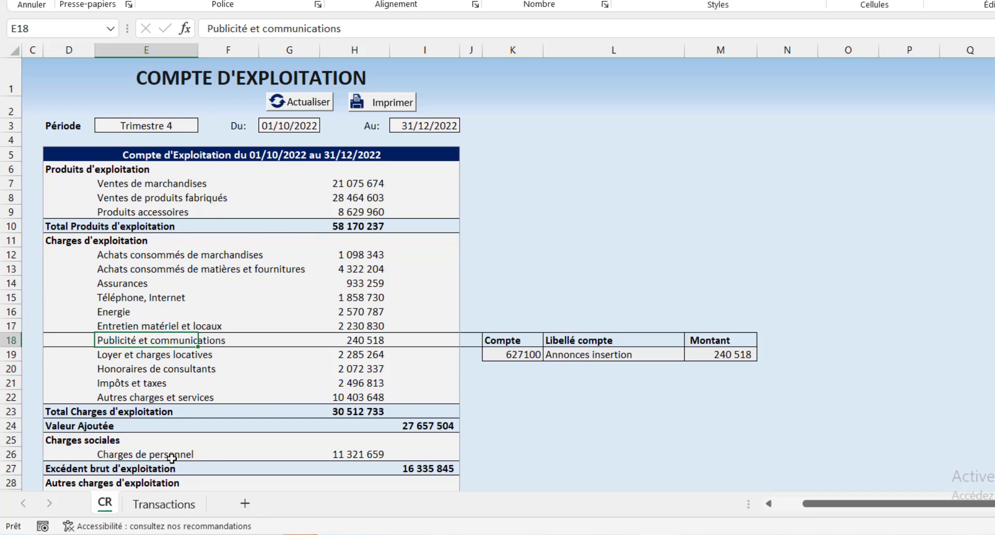
left_click(164, 504)
left_click(506, 206)
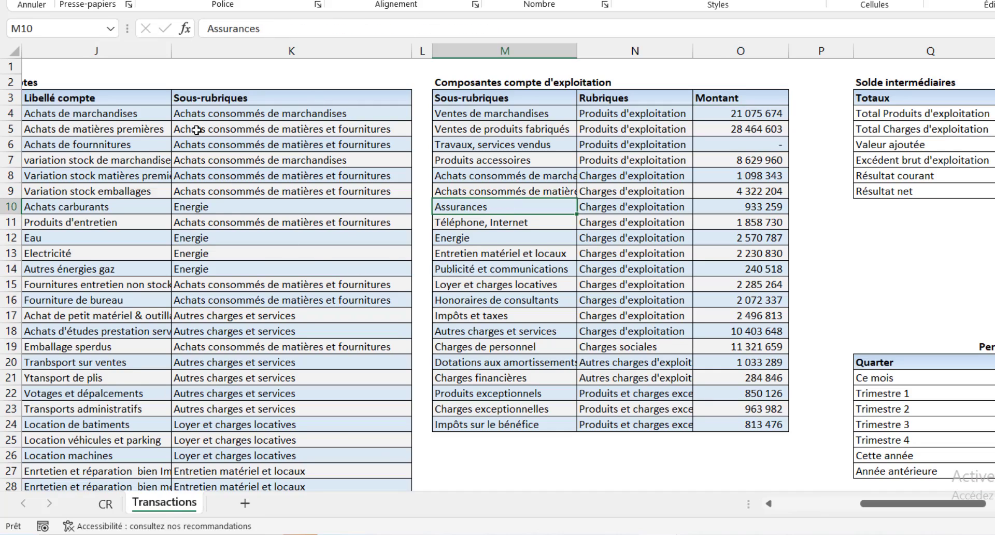
left_click(492, 253)
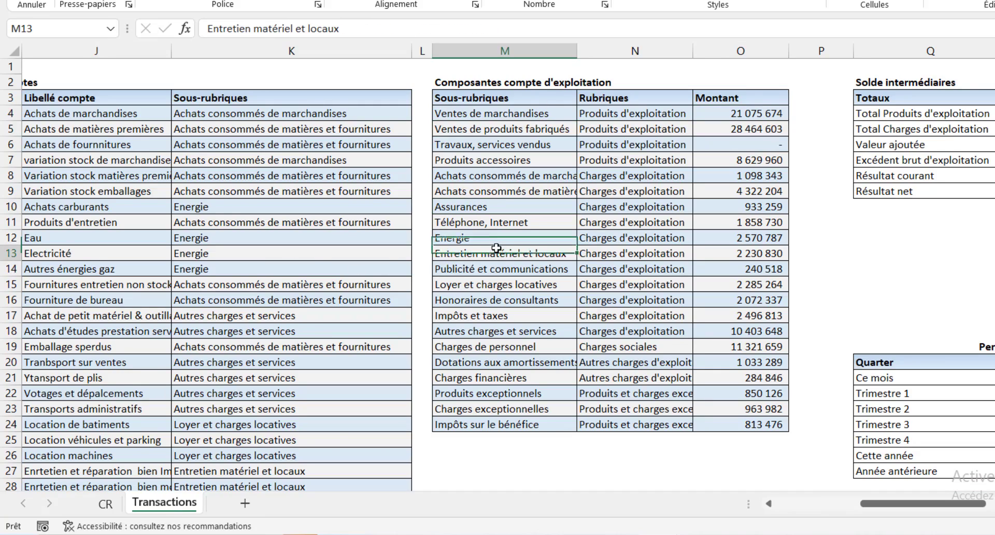
left_click(493, 302)
left_click(626, 176)
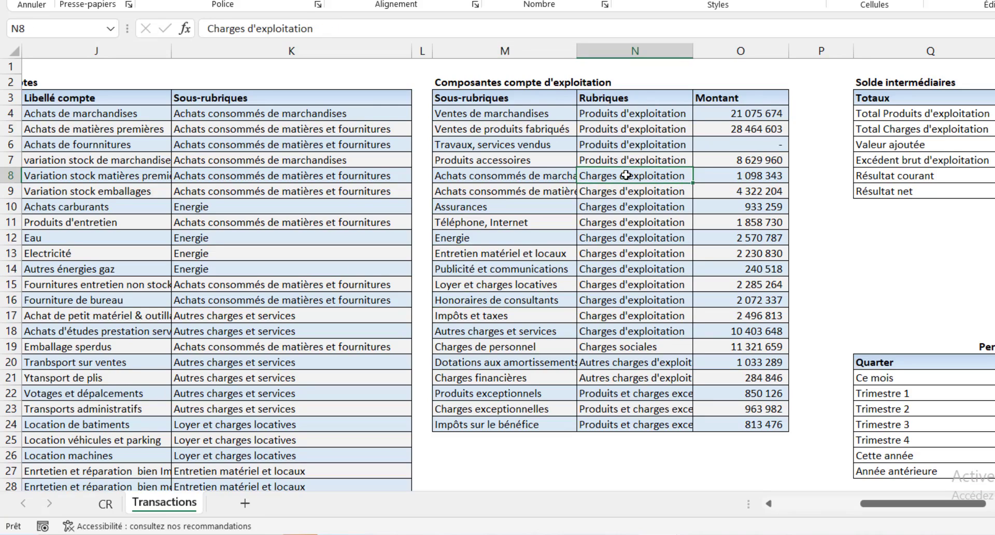
- Point out the headings Produits d'exploitation, Charges d'exploitation and Charges sociales on the CR sheet
left_click(109, 503)
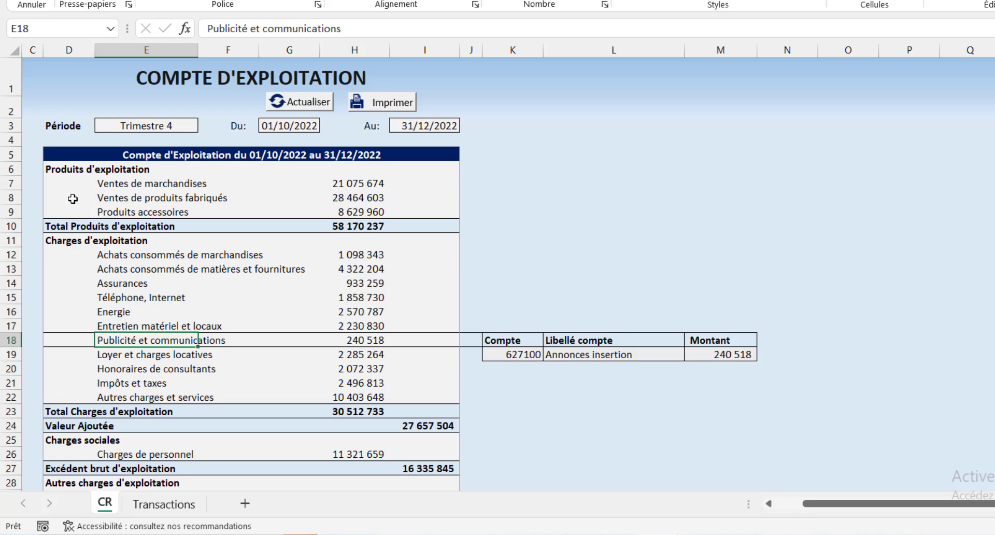
left_click(63, 172)
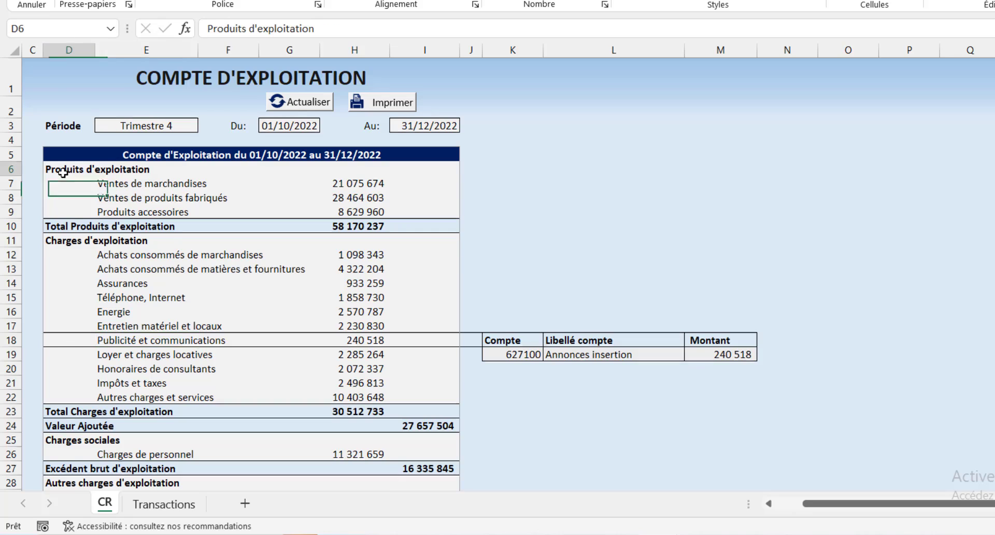
left_click(71, 238)
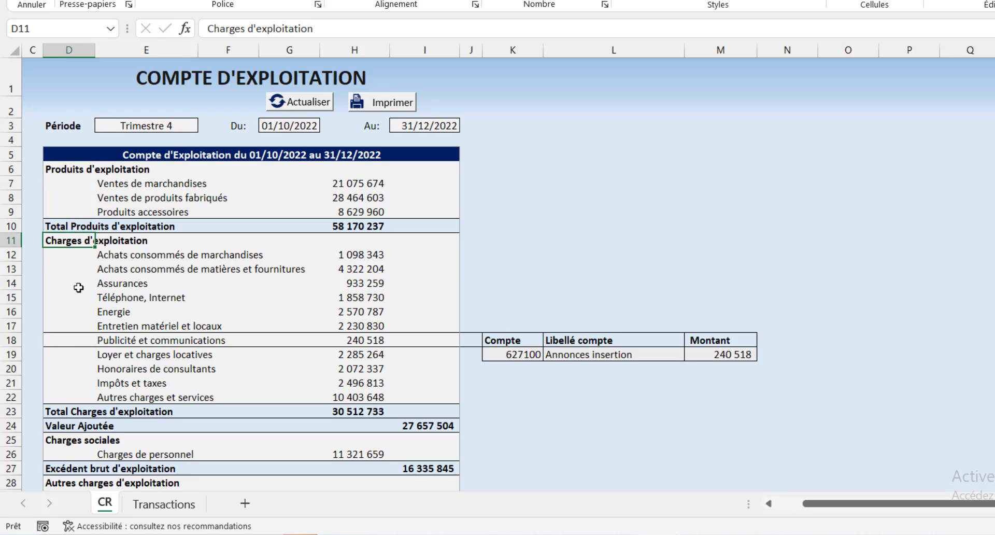
left_click(60, 421)
left_click(61, 439)
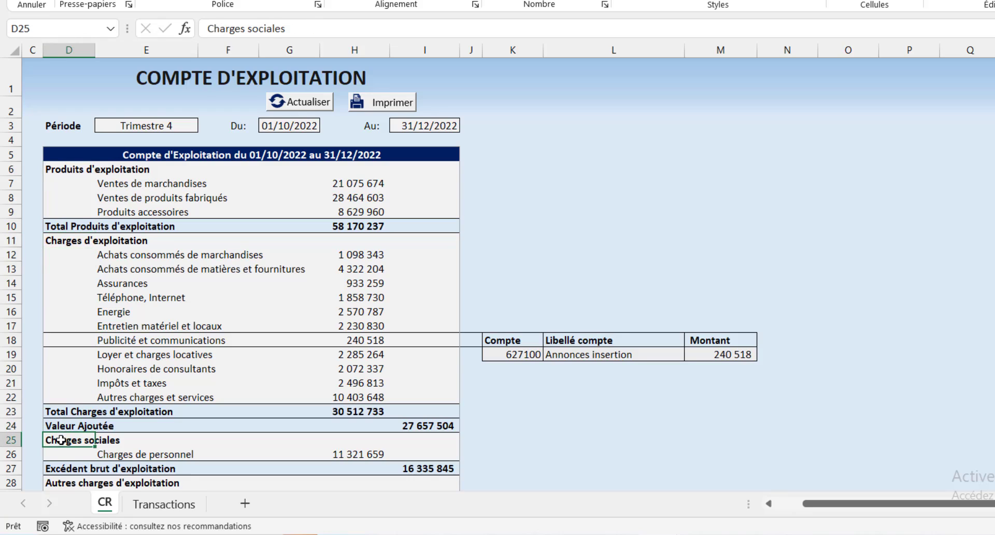
- Return to the Transactions sheet and inspect the SOMMEPROD formula behind the Ventes de marchandises amount in O4
left_click(171, 503)
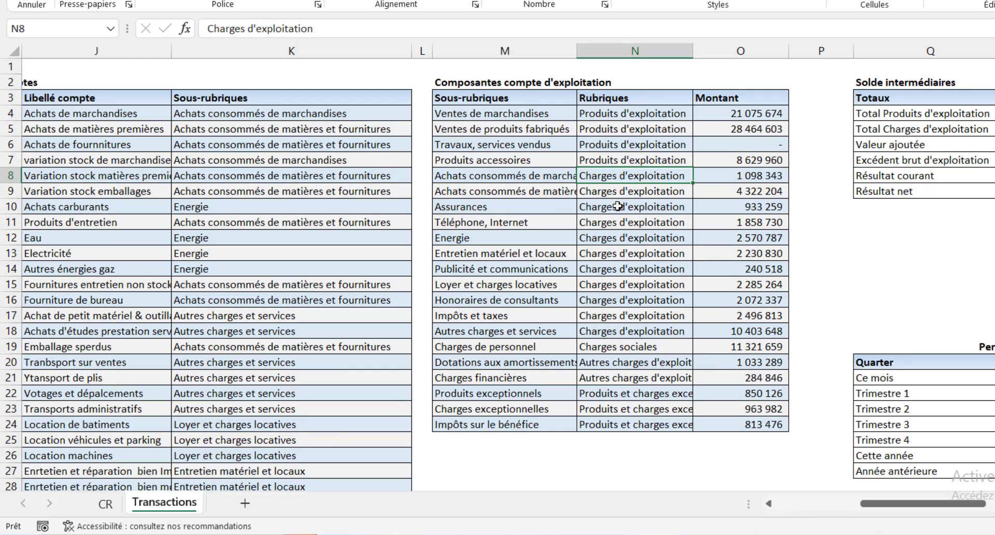
left_click(482, 179)
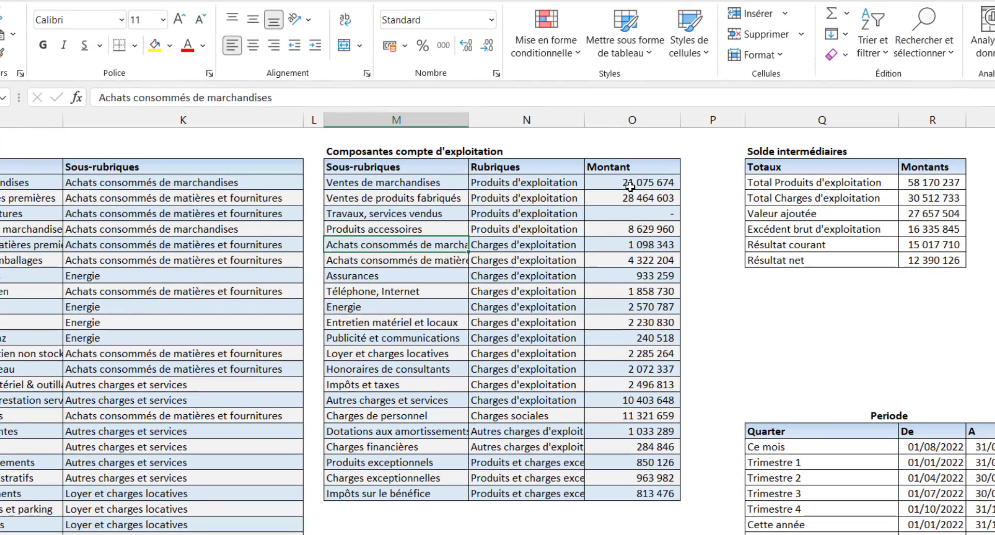
left_click(738, 115)
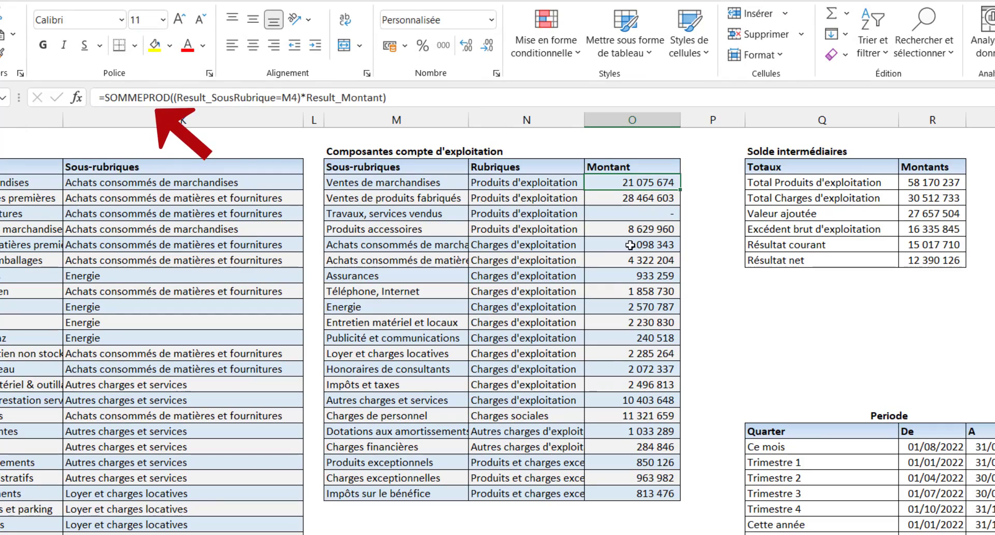
- Look over the Extraction grand-livre période and Transactions du grand-livre tables, and return to the CR sheet
scroll(750, 275, "right", 5)
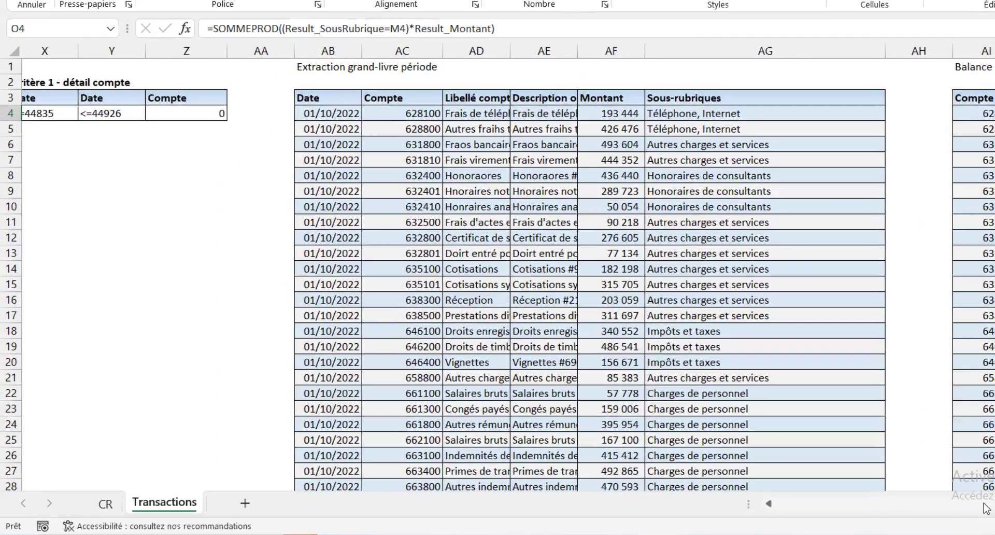
left_click_drag(989, 507, 801, 506)
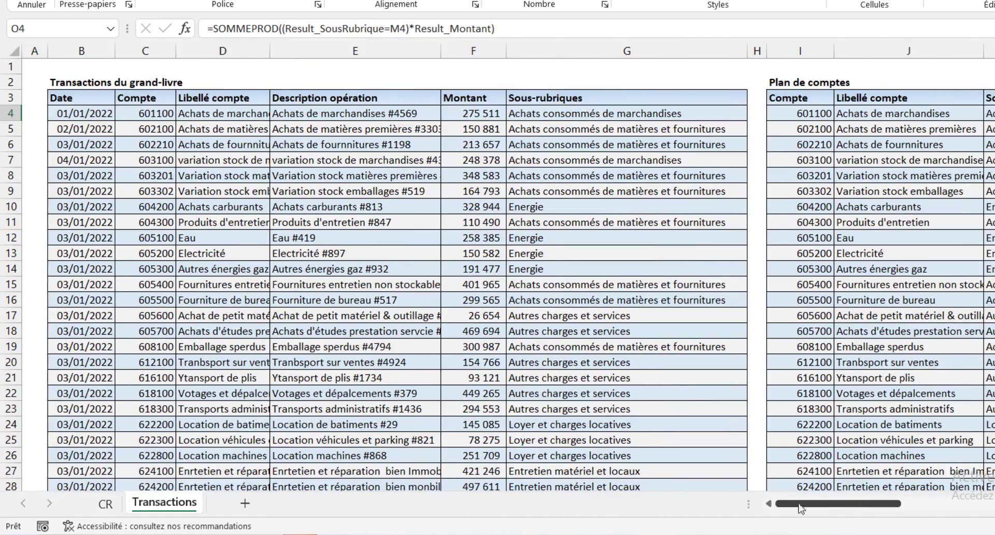
left_click(174, 127)
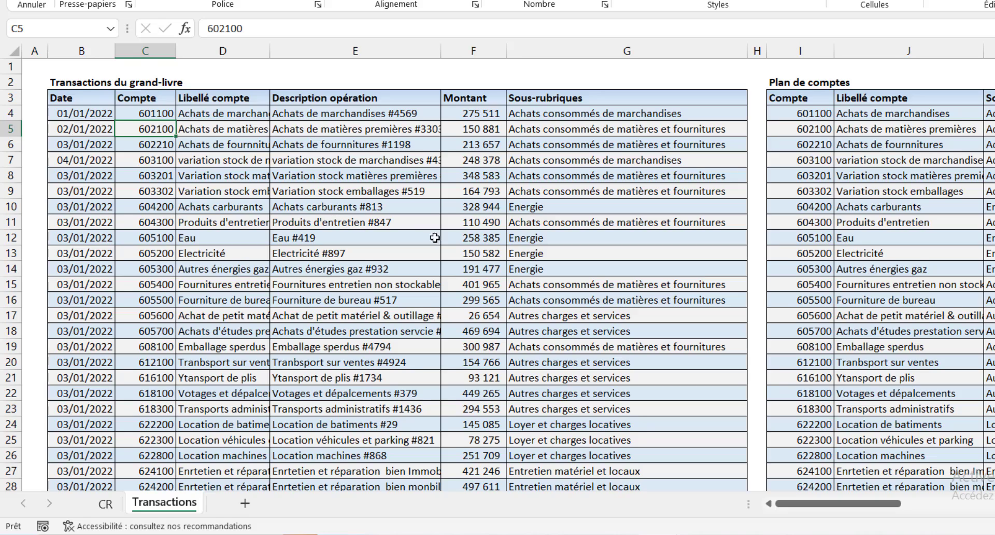
left_click(106, 504)
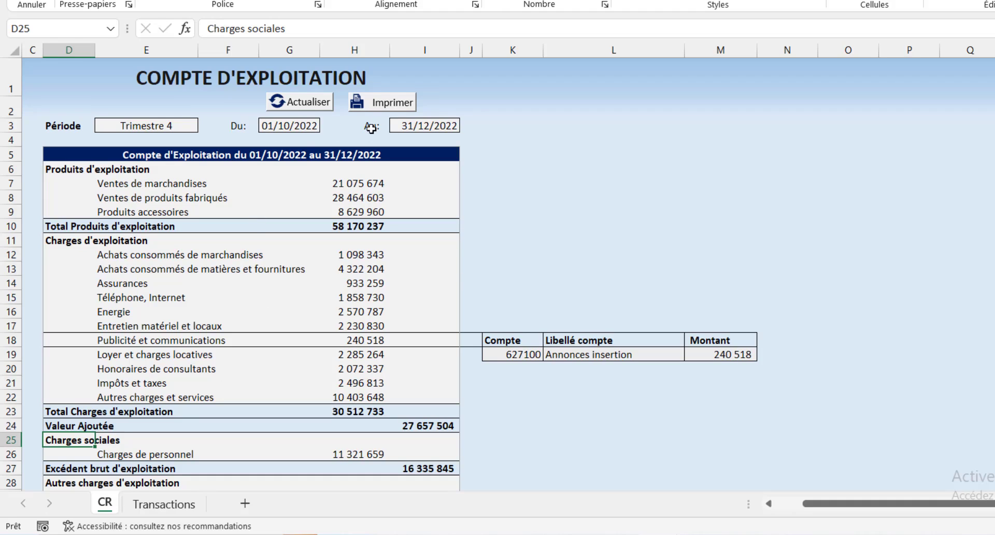
- Compare the CR sheet's selected period with the dates in the Extraction grand-livre période table on the Transactions sheet
left_click(152, 123)
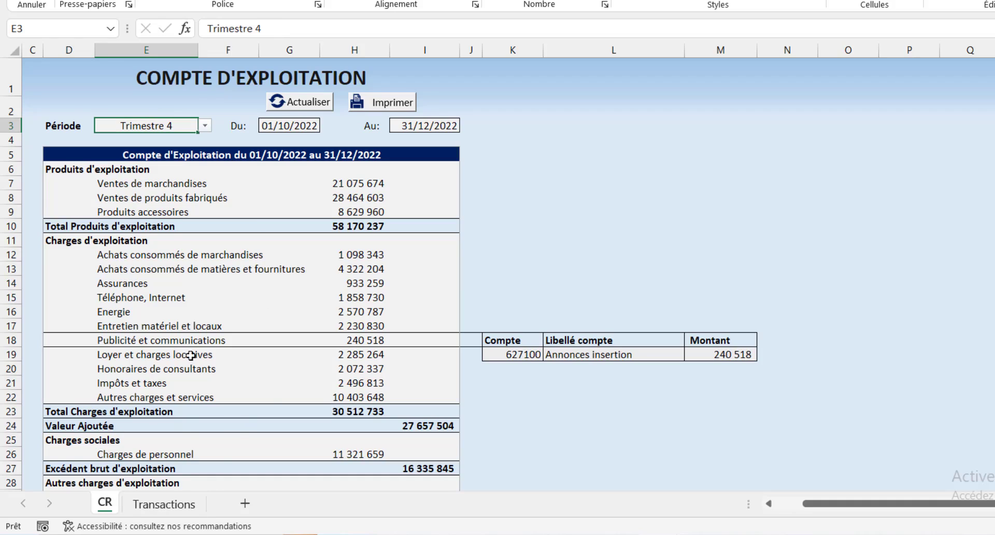
left_click(165, 503)
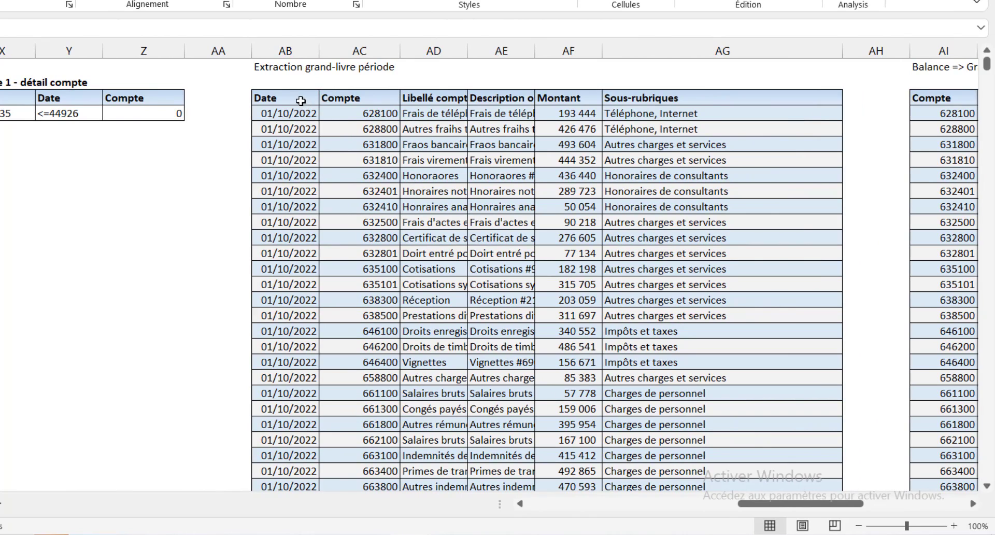
left_click_drag(300, 98, 705, 302)
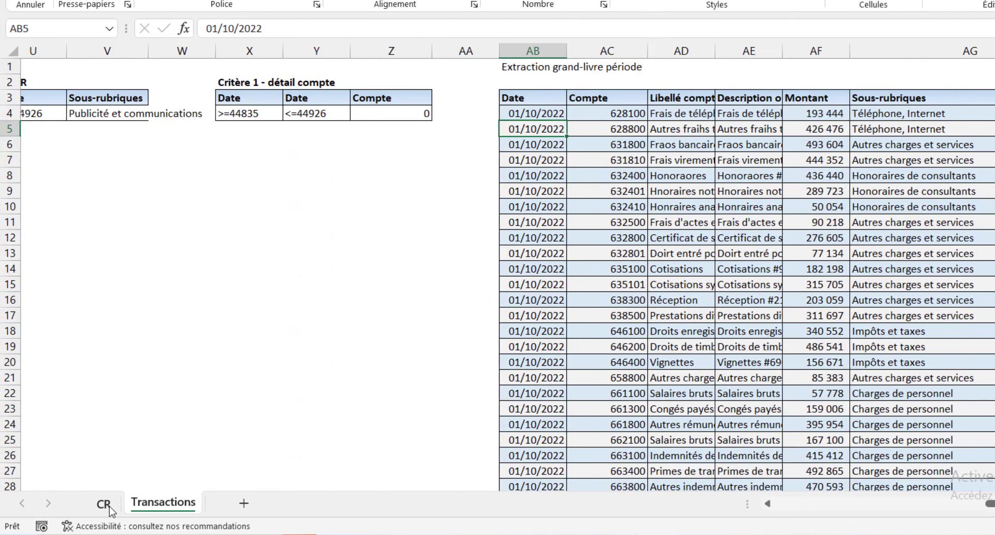
- Set the statement's start date on the CR sheet to 01/11/2022
left_click(105, 504)
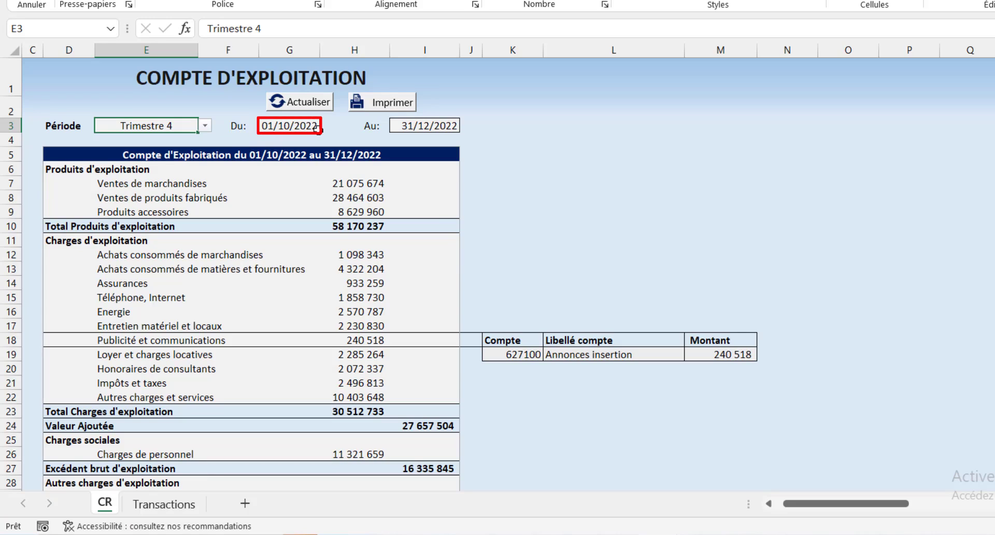
left_click(287, 120)
type("1")
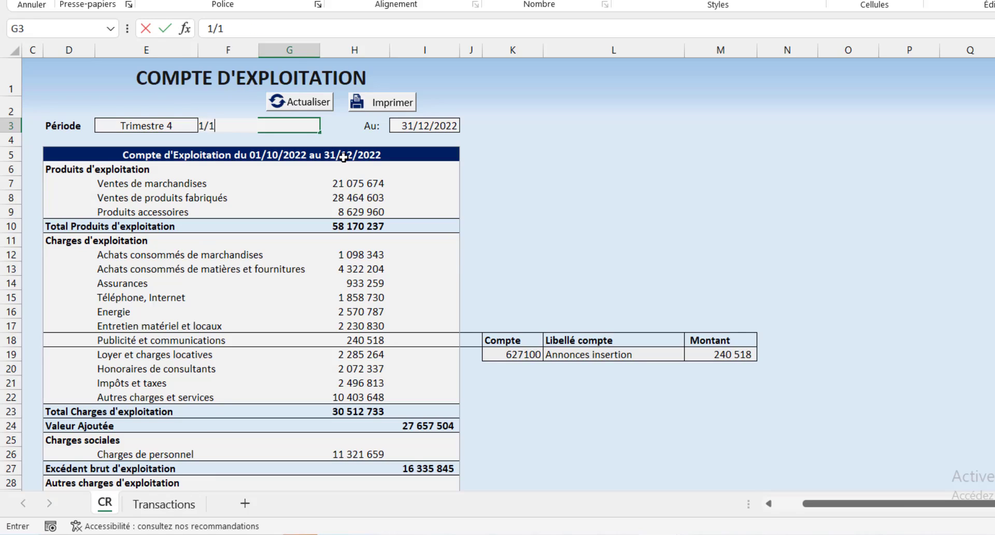
key("Return")
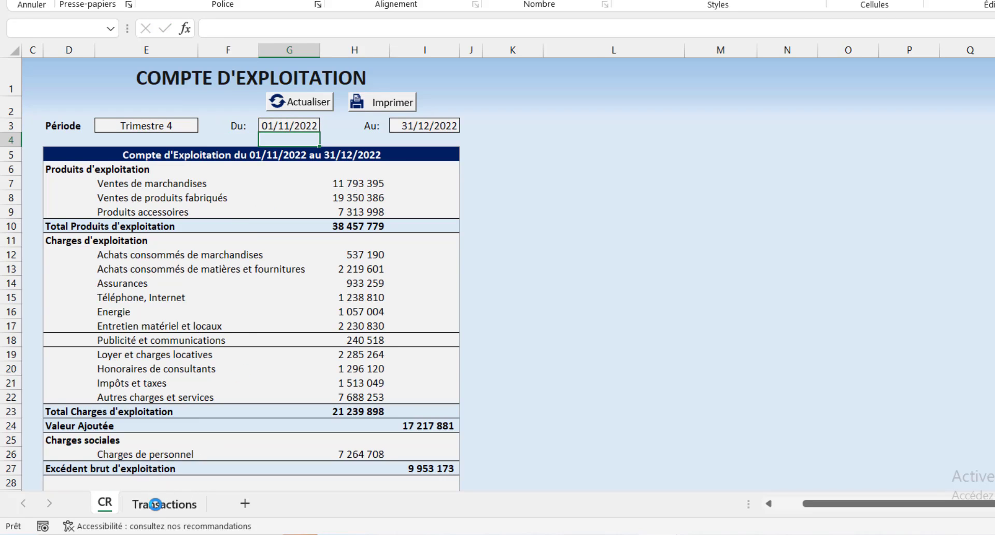
- Review the Extraction grand-livre période columns from Date to Sous-rubriques on the Transactions sheet, and return to the CR sheet
left_click(158, 504)
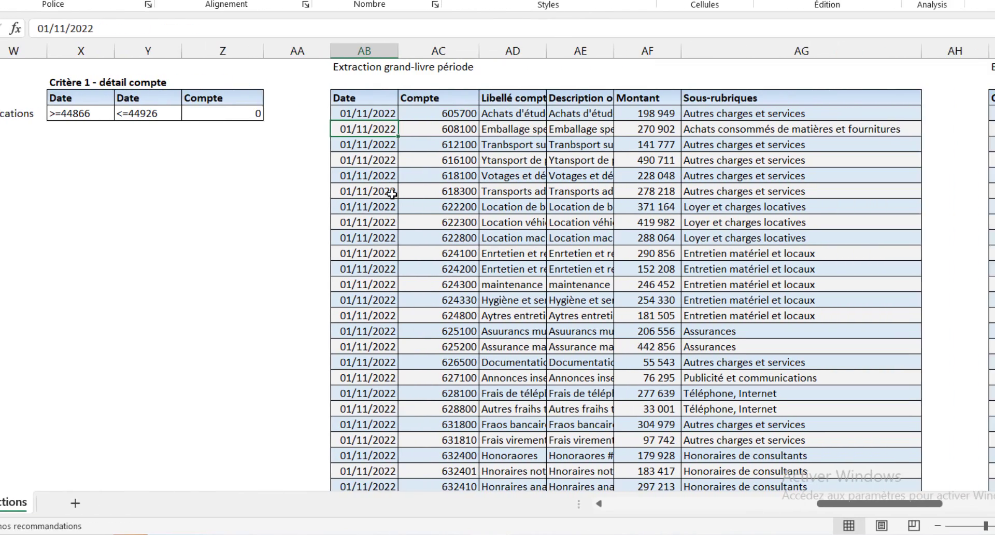
left_click(527, 113)
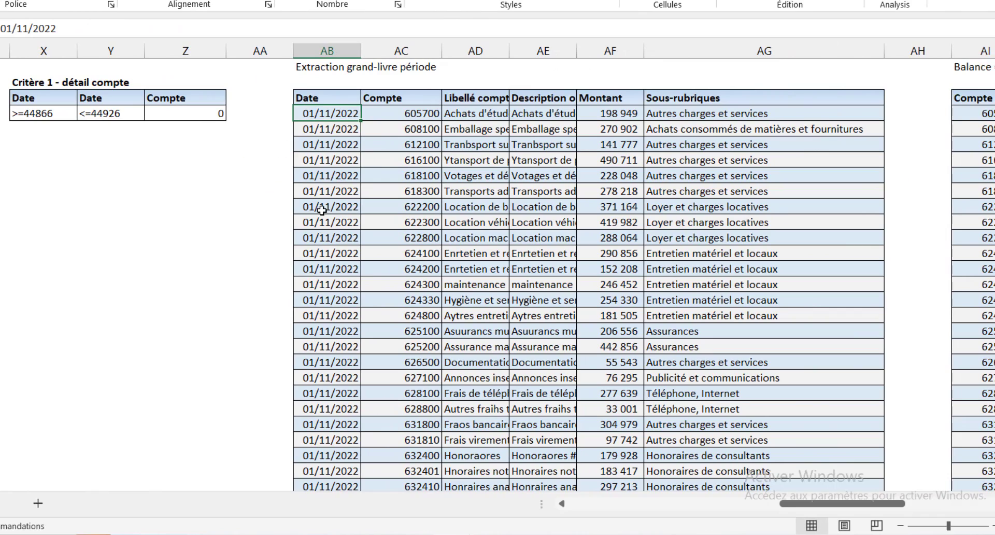
left_click(328, 133)
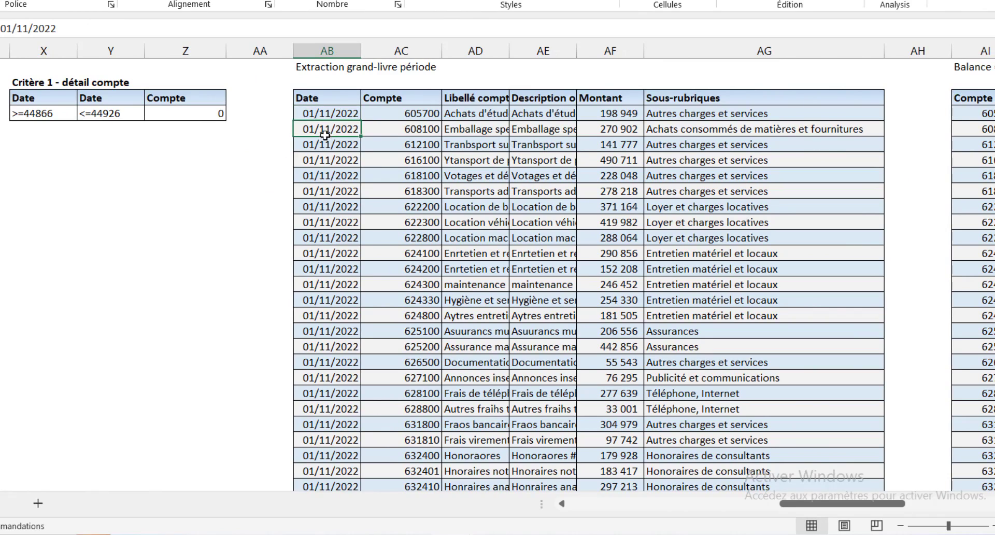
left_click(409, 133)
left_click(491, 133)
left_click(554, 133)
left_click(609, 129)
left_click(679, 129)
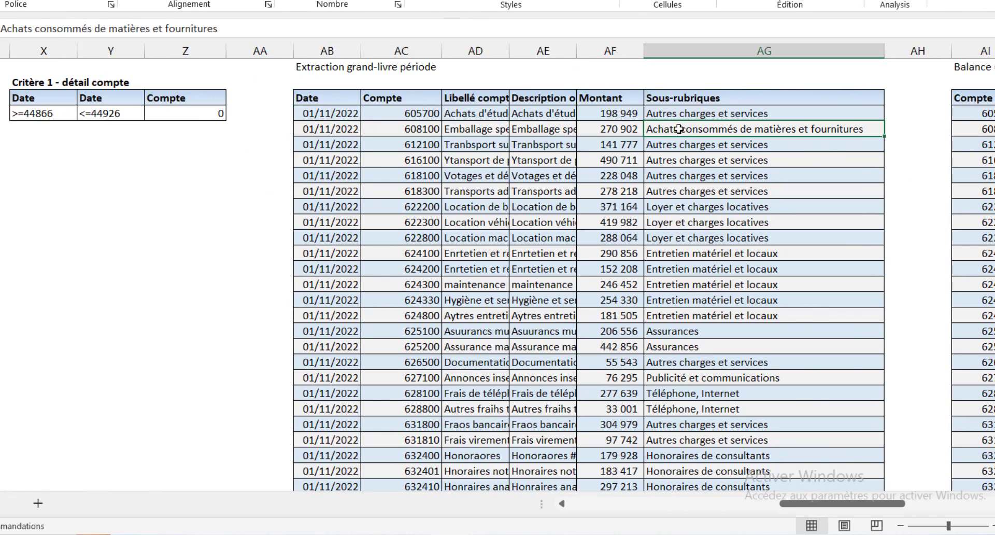
left_click(340, 129)
left_click(344, 158)
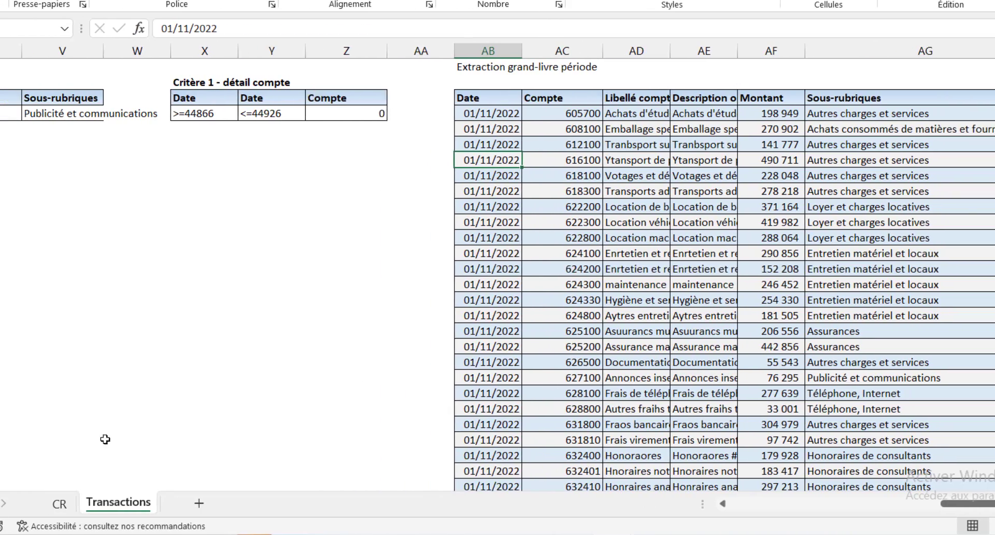
left_click(111, 502)
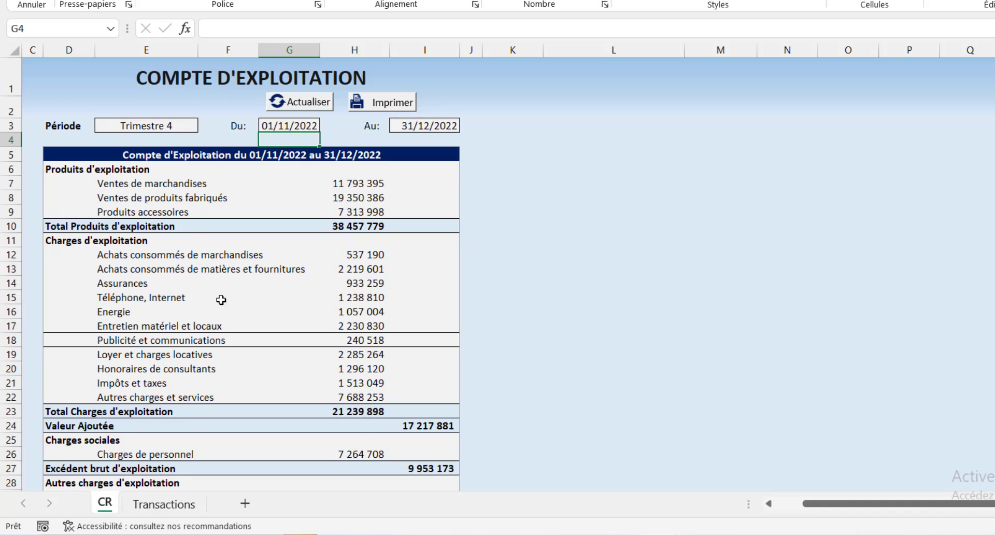
- Inspect the arguments of the SOMMEPROD formula in O4 of the Composantes compte d'exploitation table on the Transactions sheet
left_click(158, 511)
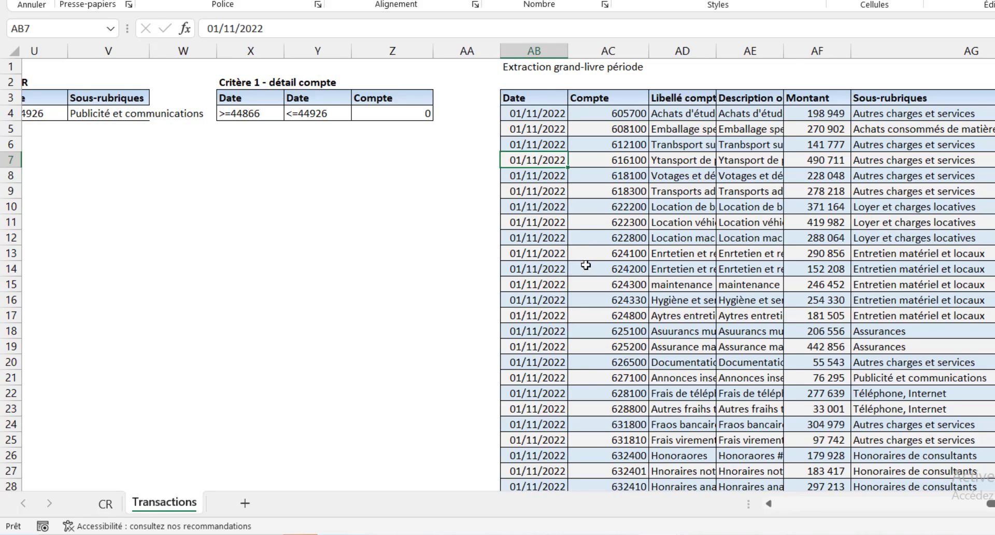
scroll(528, 253, "left", 10)
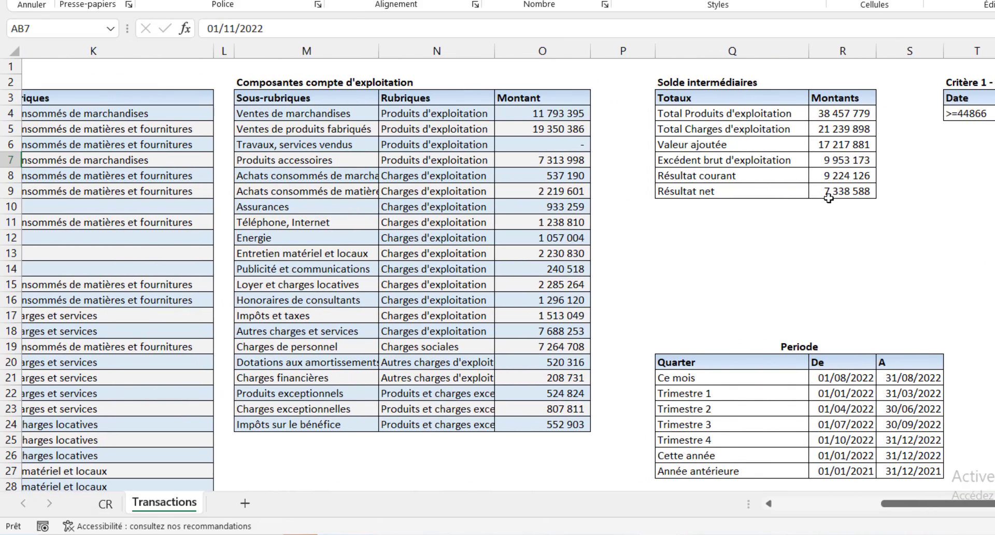
left_click(536, 117)
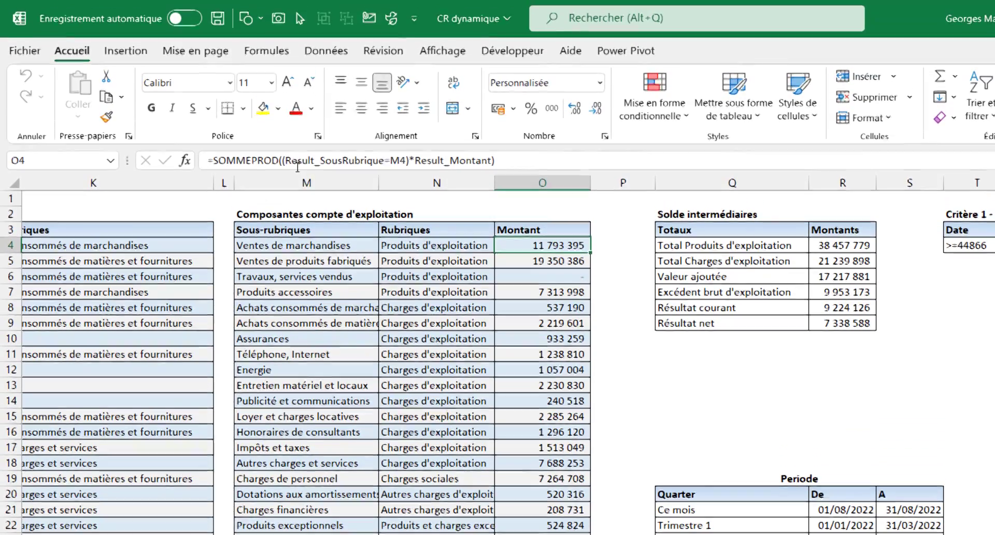
left_click(397, 78)
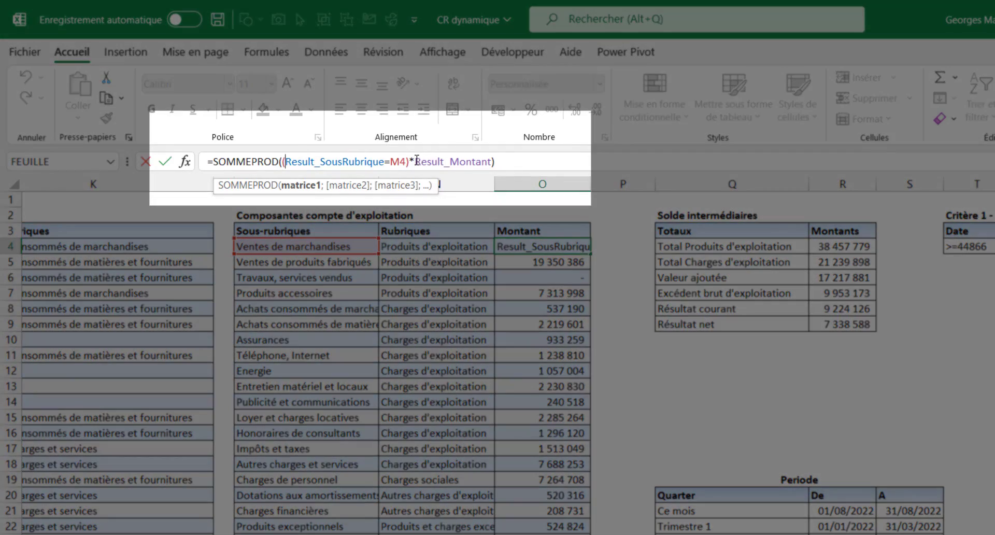
left_click(415, 161)
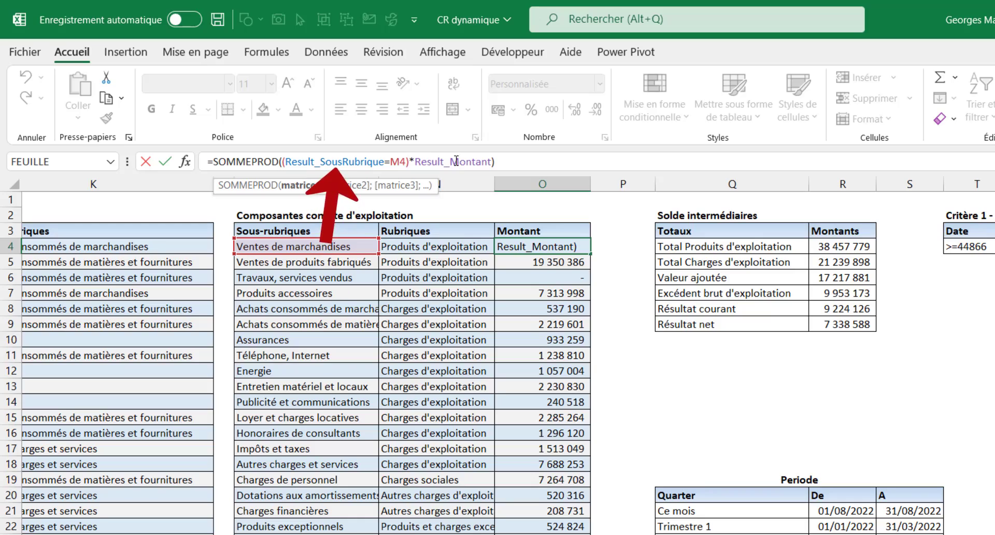
key("Return")
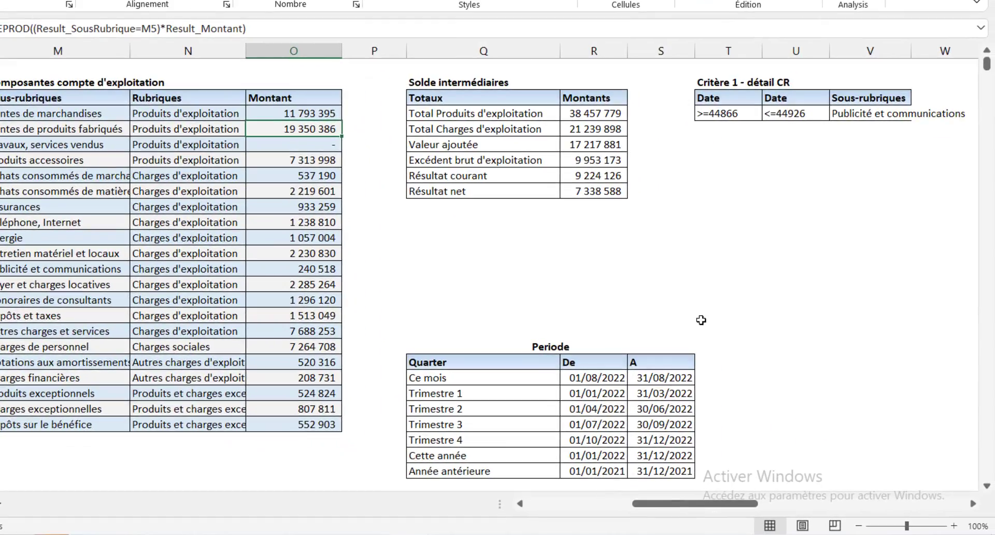
- Open the Name Manager and examine the range that Result_SousRubrique refers to in the Extraction grand-livre période table
scroll(725, 361, "right", 6)
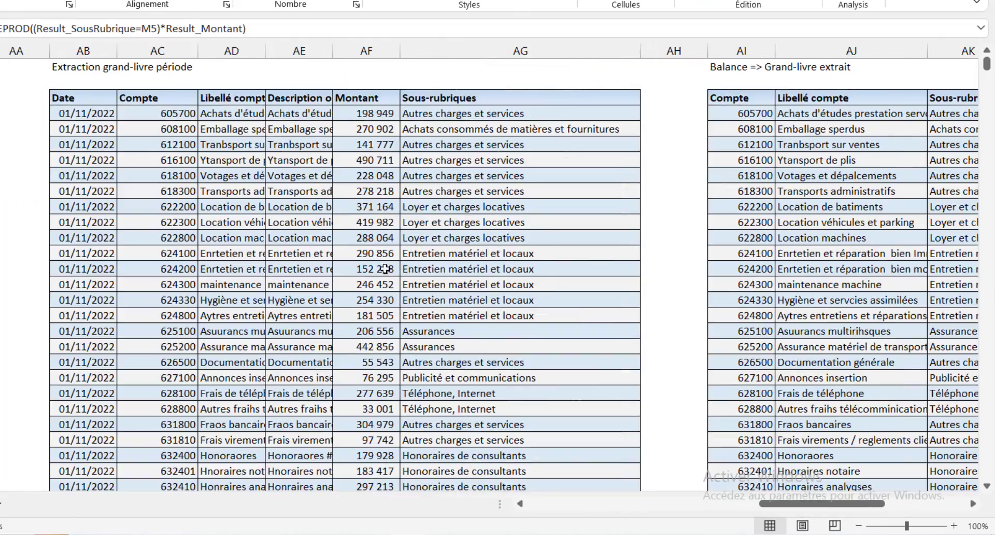
left_click(324, 250)
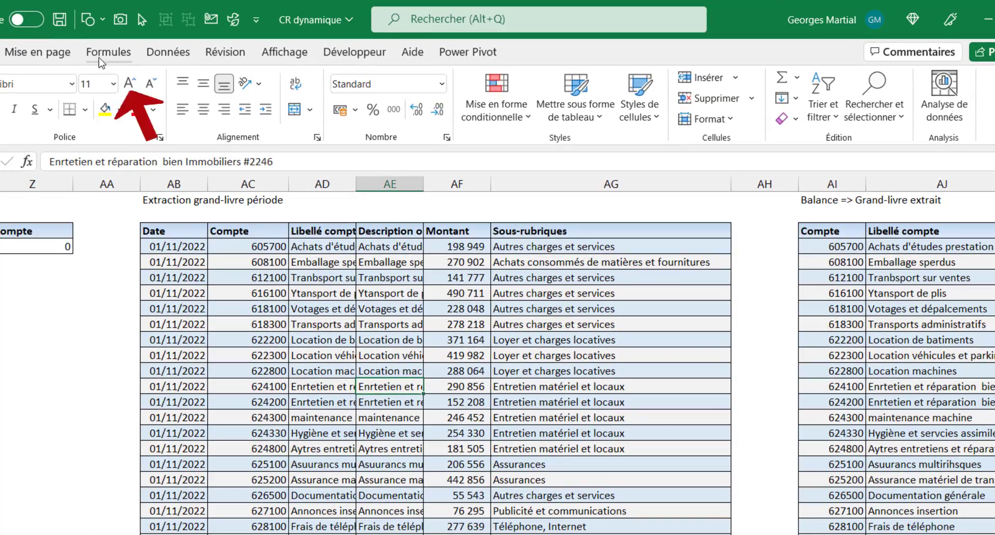
left_click(103, 57)
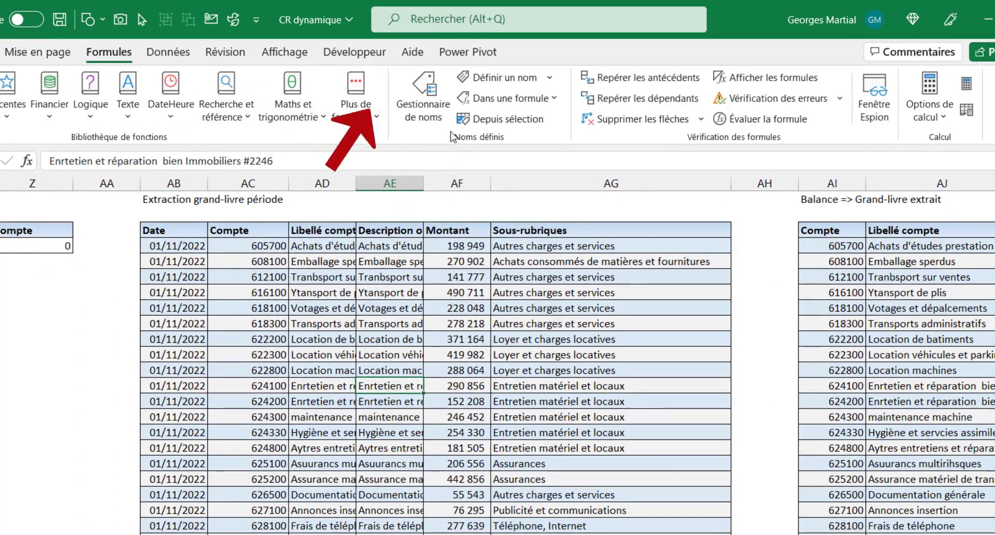
left_click(429, 118)
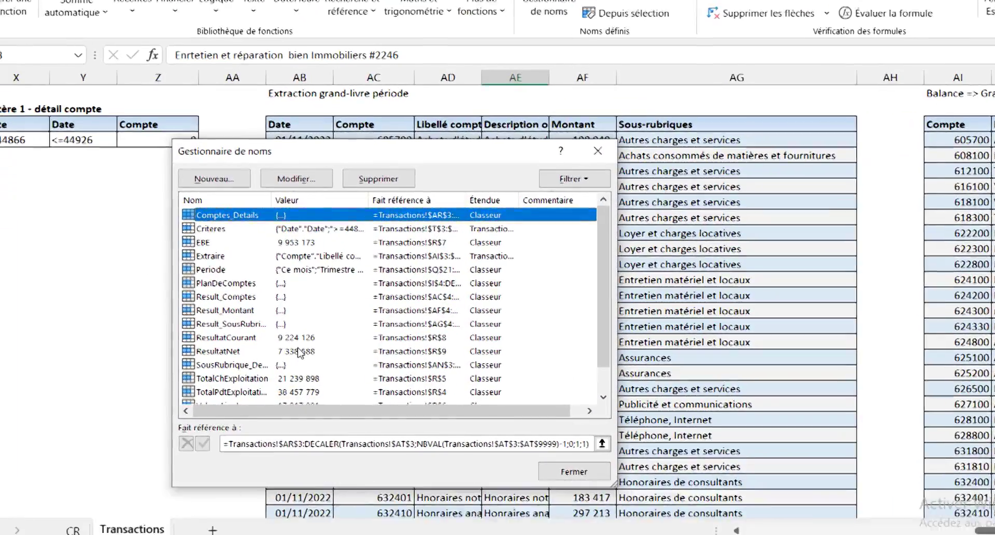
scroll(331, 345, "down", 1)
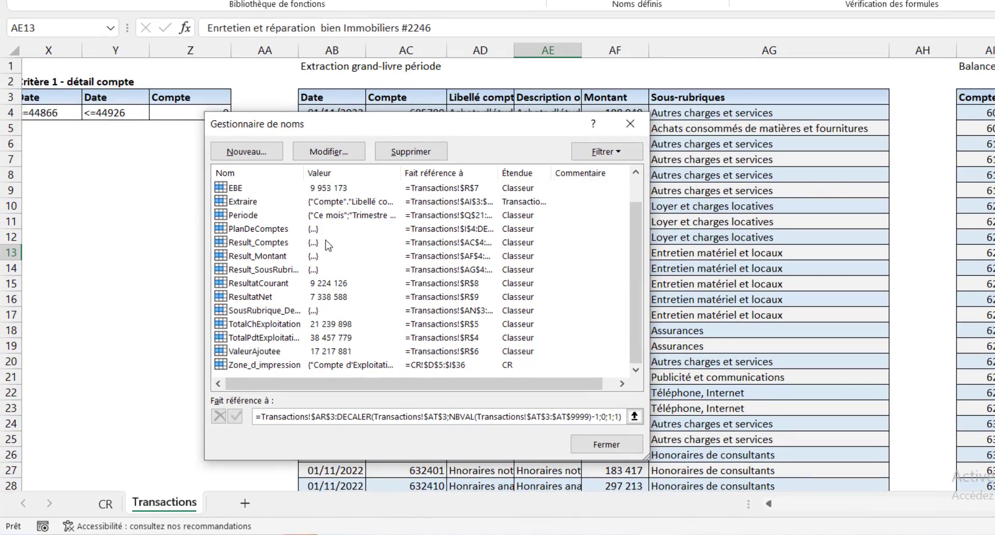
left_click(320, 270)
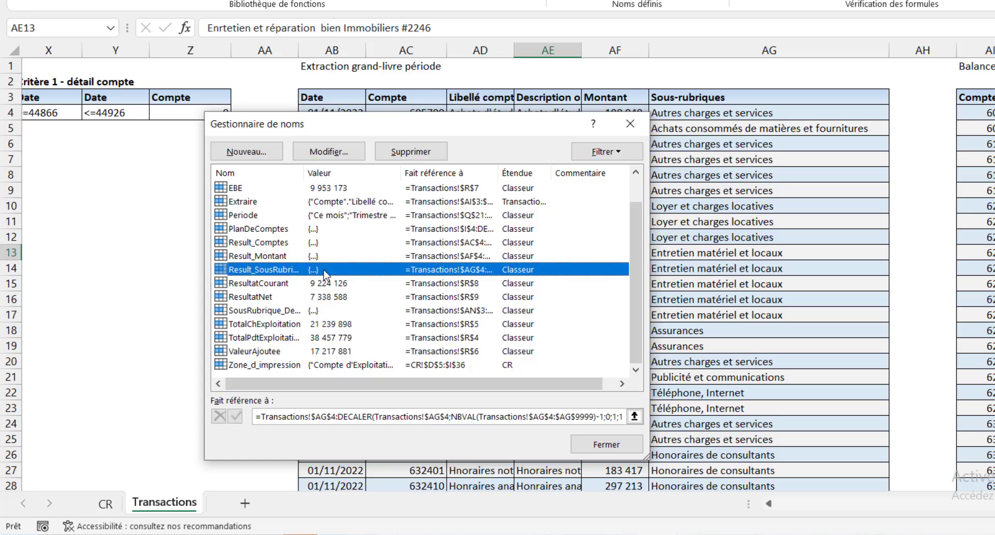
left_click(454, 416)
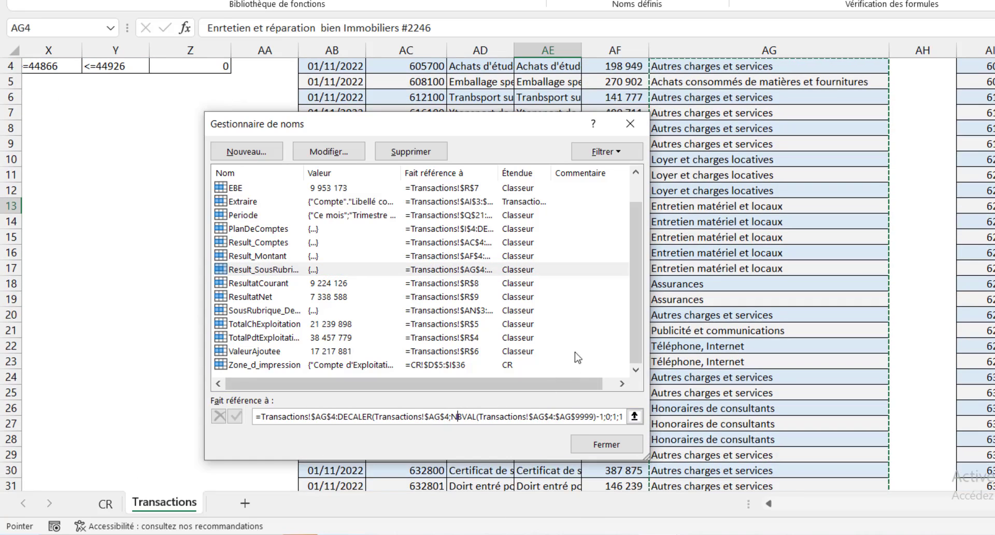
scroll(760, 209, "up", 1)
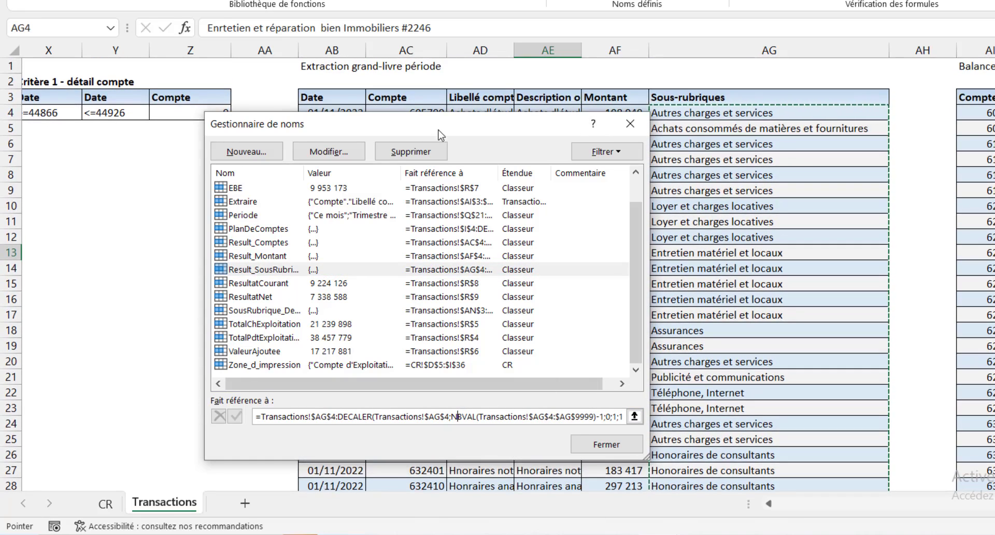
left_click_drag(438, 130, 318, 147)
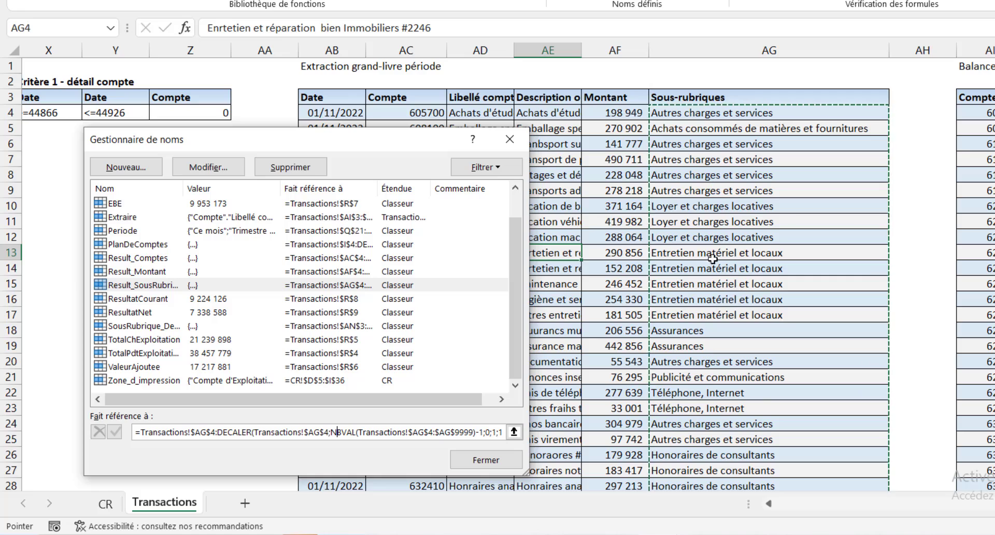
- Examine the range that Result_Montant refers to in the extraction's Montant column, and close the Name Manager
left_click(181, 271)
left_click(294, 432)
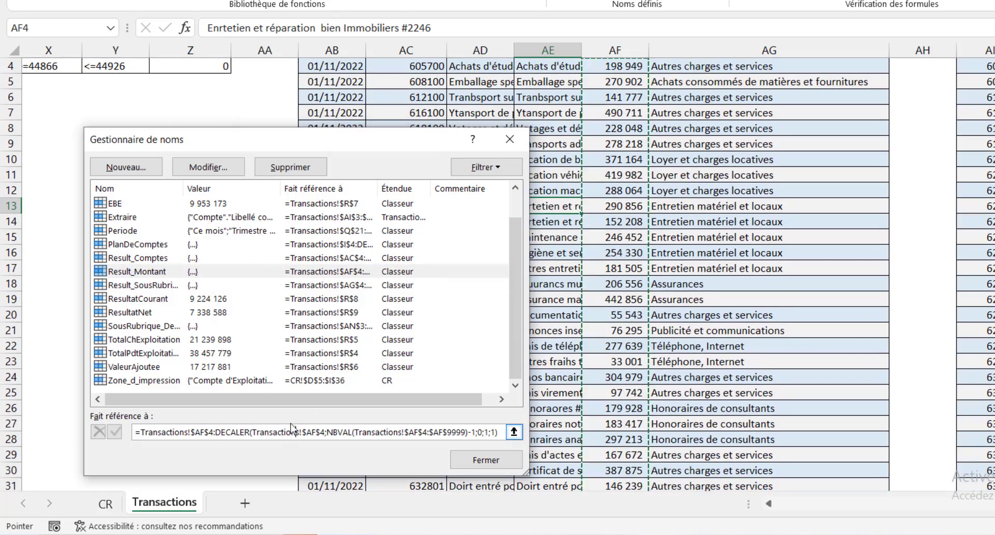
left_click_drag(384, 143, 340, 156)
scroll(639, 171, "up", 1)
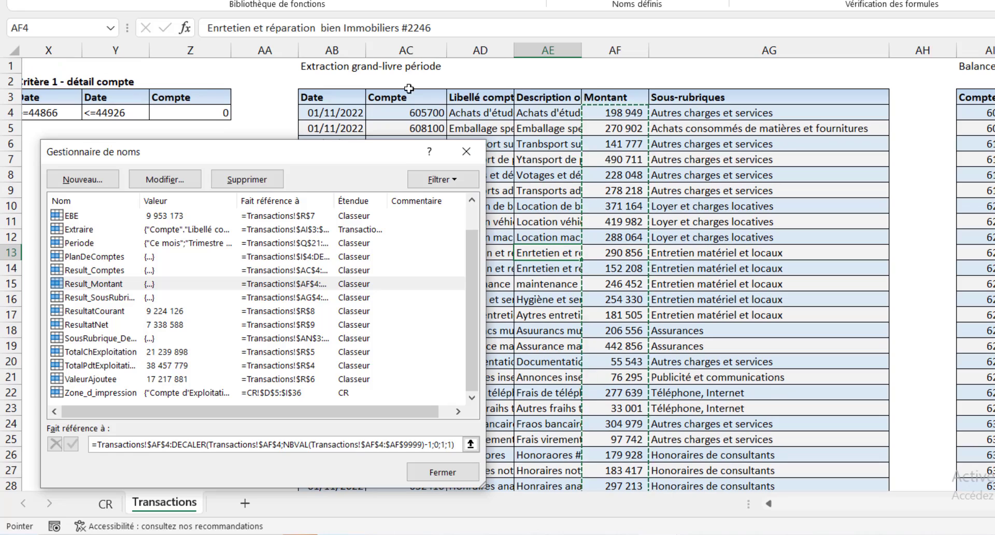
scroll(616, 343, "down", 6)
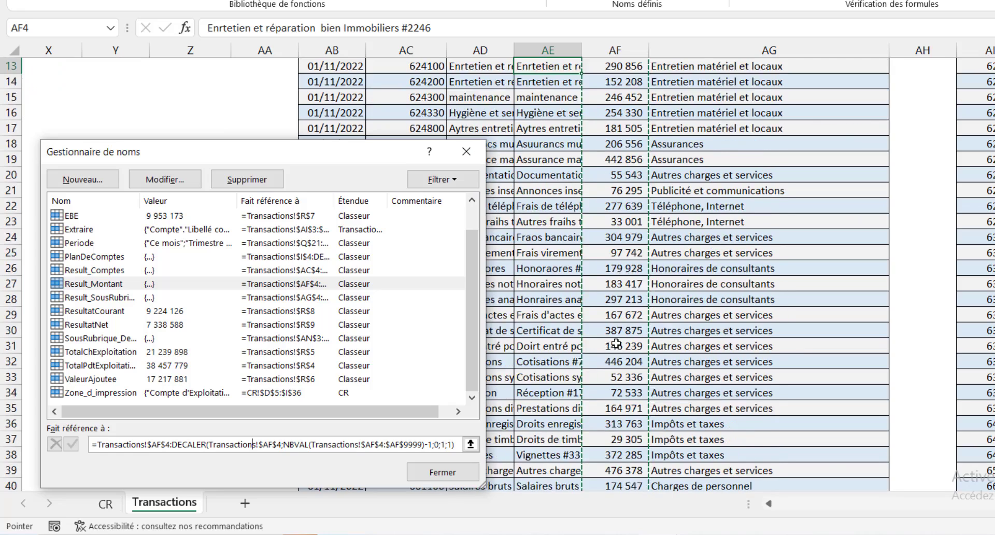
scroll(615, 344, "up", 6)
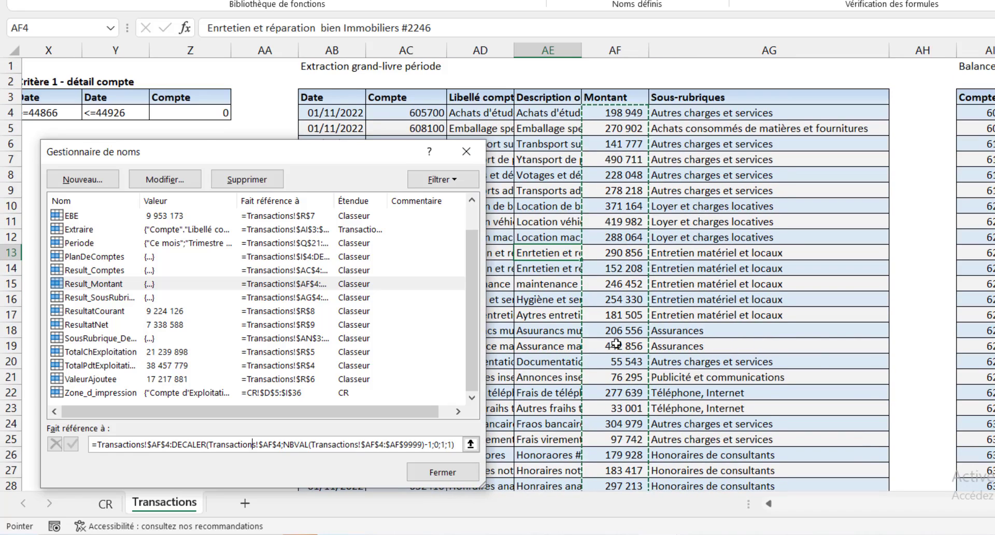
left_click(442, 472)
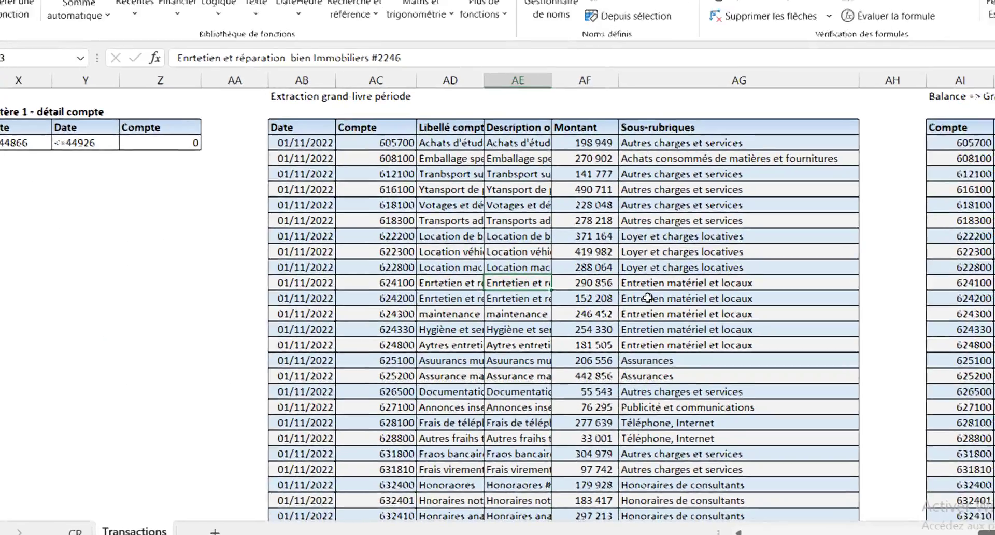
- Inspect the SOMMEPROD formulas in O4 and O5 of the Composantes compte d'exploitation table, checking their M4 and M5 references
scroll(517, 298, "left", 6)
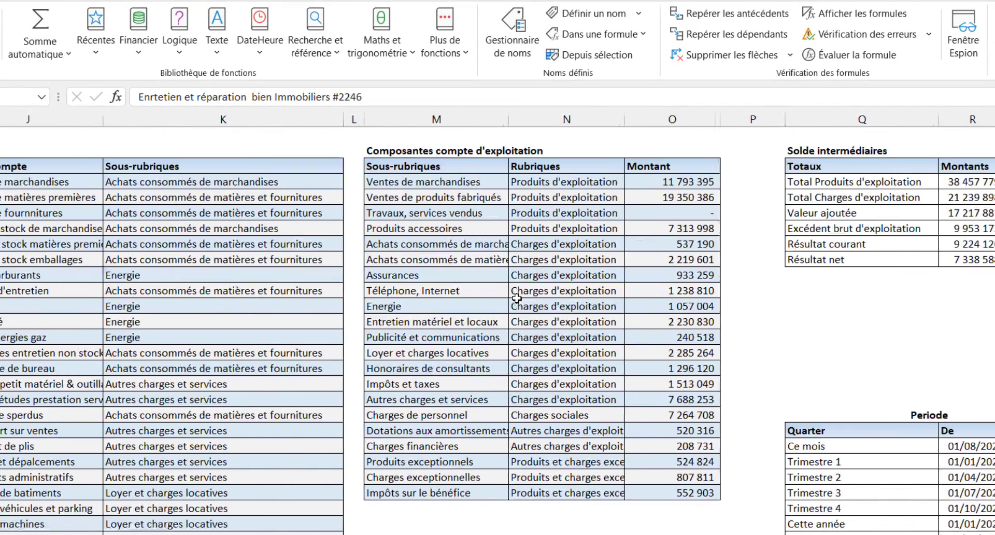
left_click(676, 185)
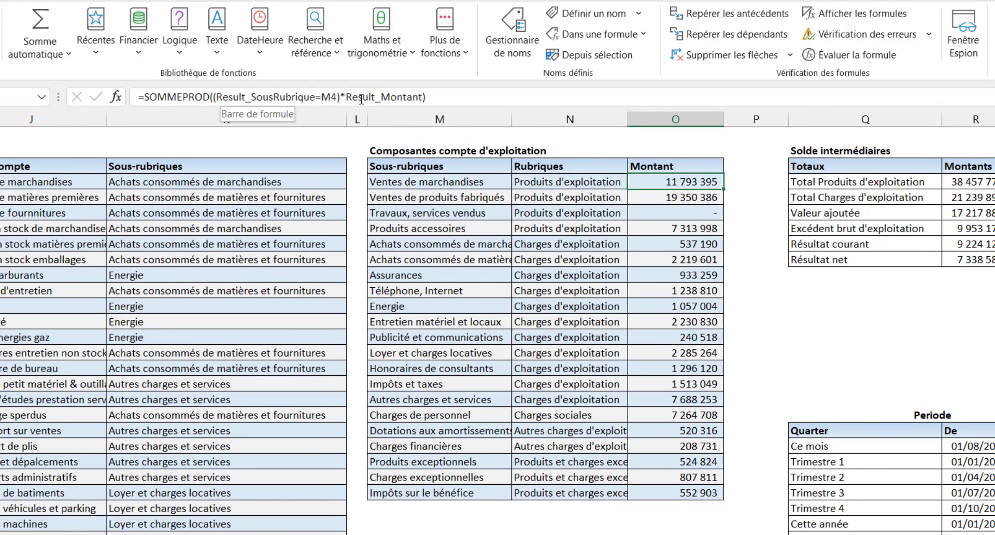
left_click(302, 97)
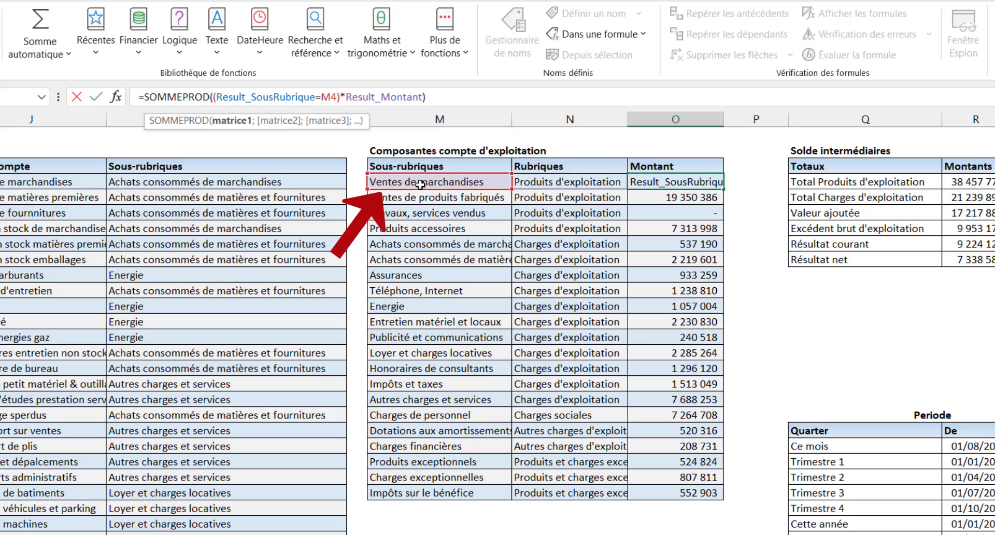
key("Return")
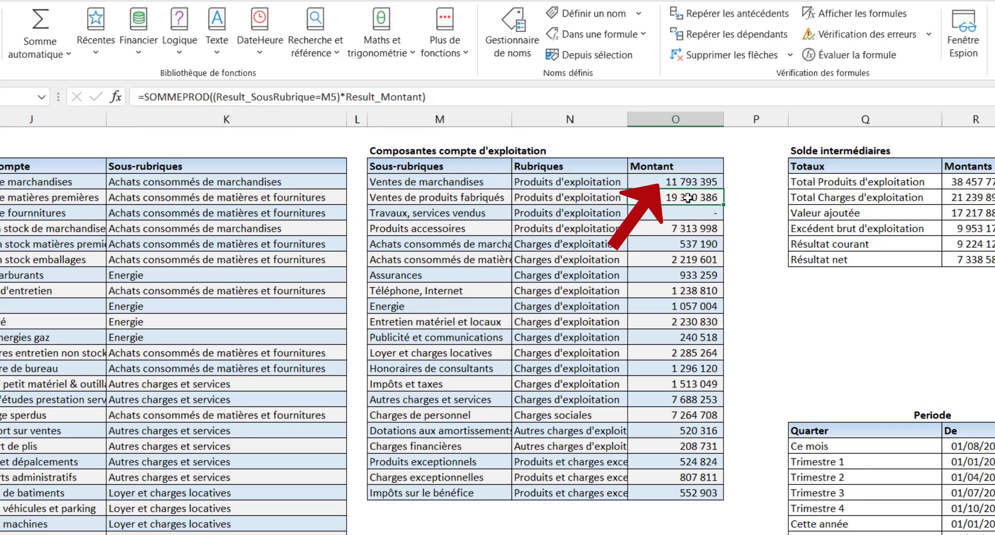
left_click(482, 97)
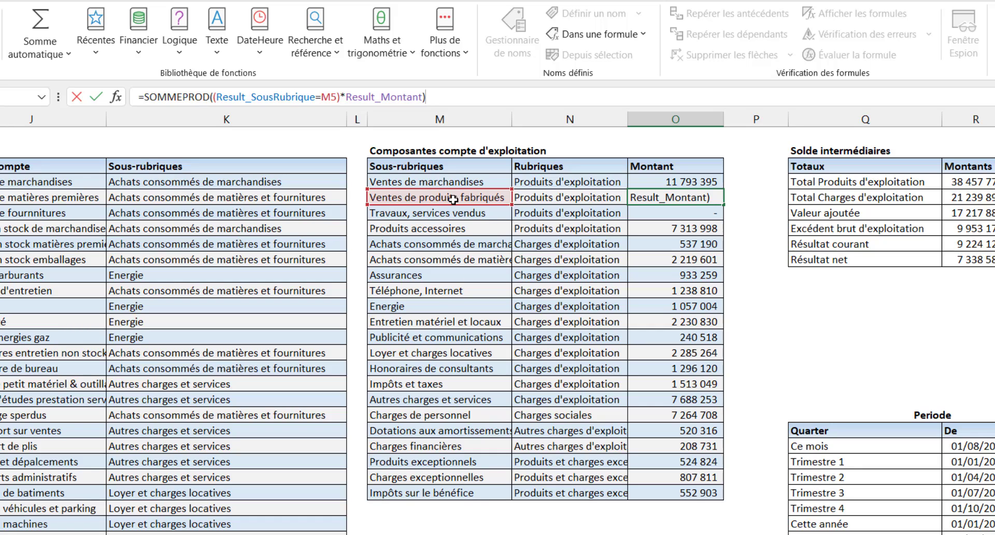
key("ctrl+Return")
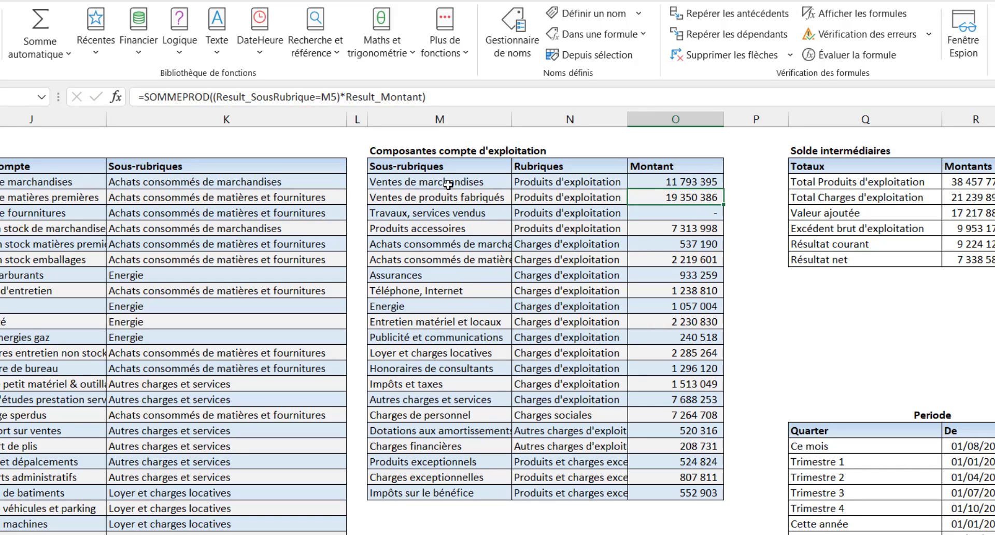
- Review the Sous-rubriques entries in column M of the Composantes compte d'exploitation table
left_click_drag(433, 182, 444, 493)
left_click(440, 292)
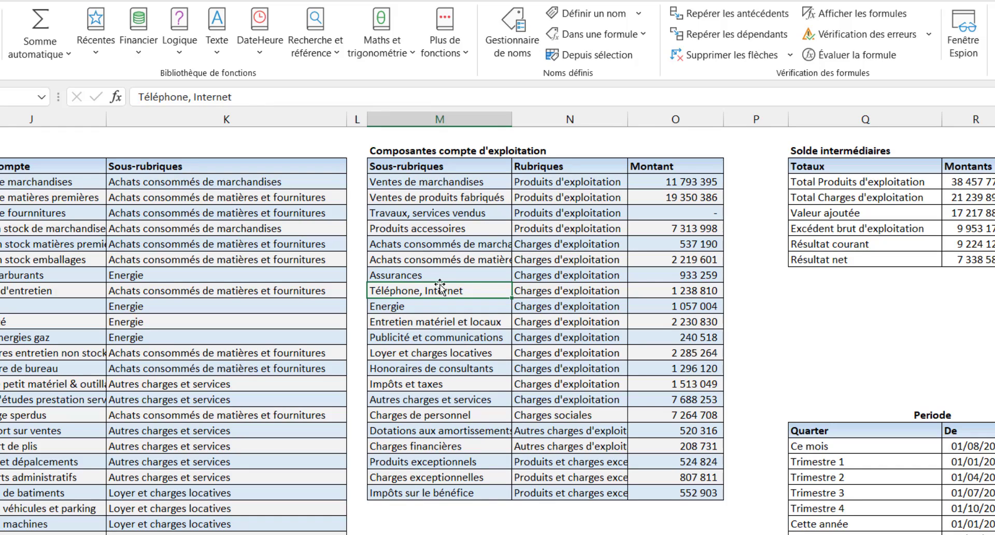
left_click(437, 232)
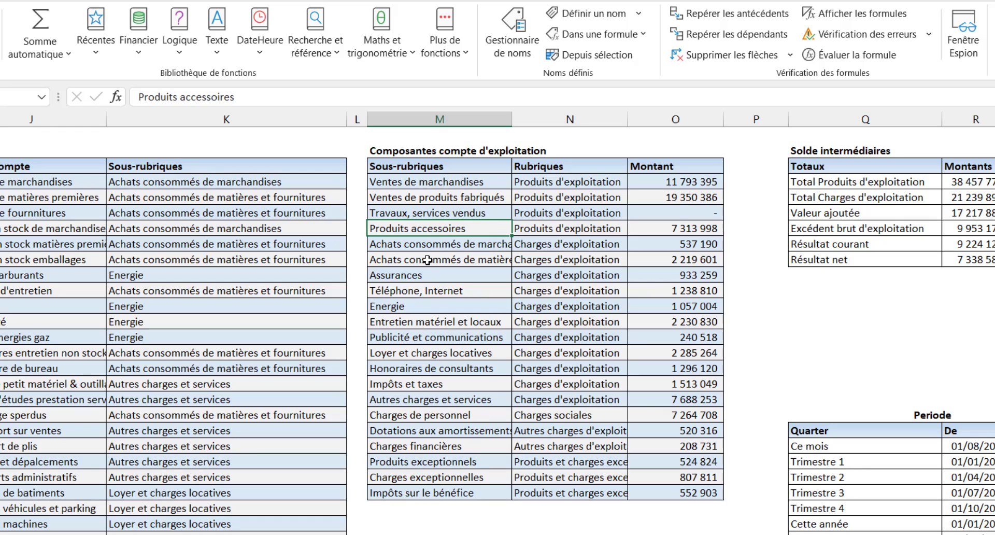
left_click(428, 260)
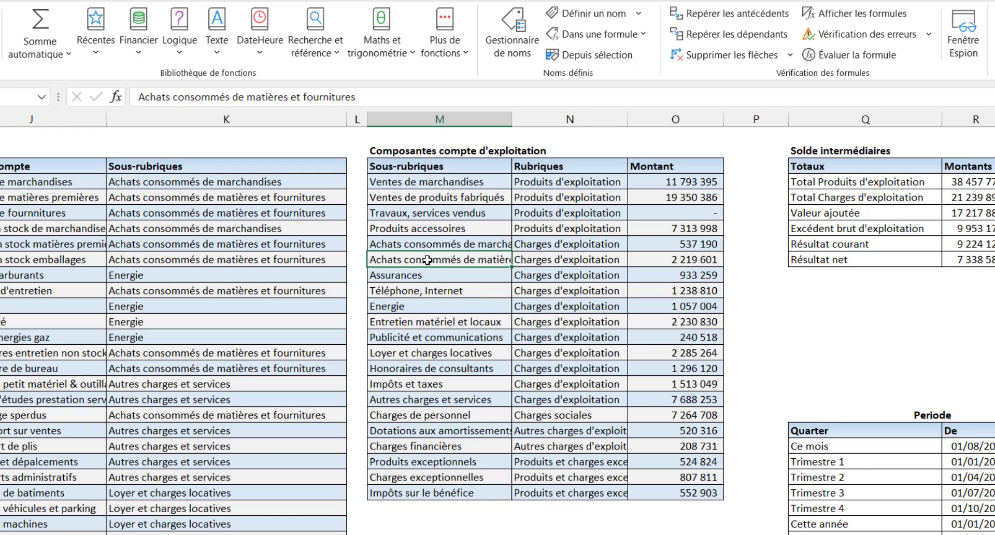
left_click_drag(444, 196, 464, 287)
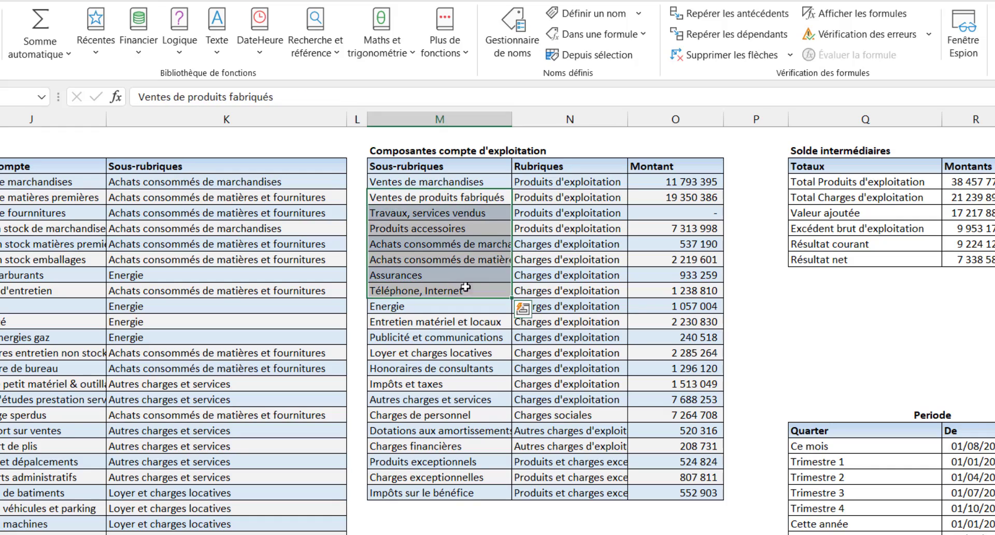
- Check the table's Rubriques and Montant columns, view the CR sheet for comparison, and return to the Transactions sheet
left_click(555, 200)
left_click(554, 244)
left_click(472, 259)
left_click(560, 261)
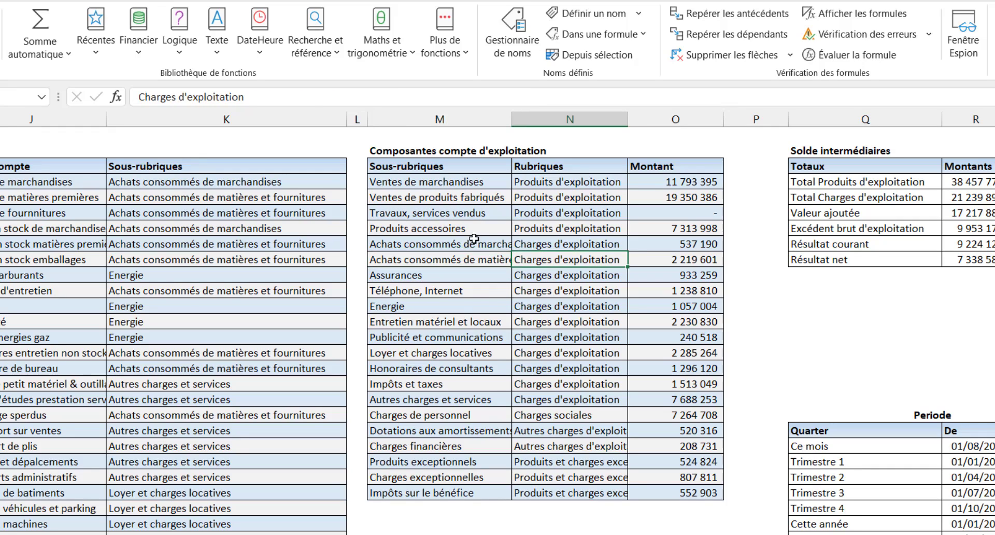
left_click(474, 240)
left_click(534, 228)
left_click(669, 184)
left_click(680, 239)
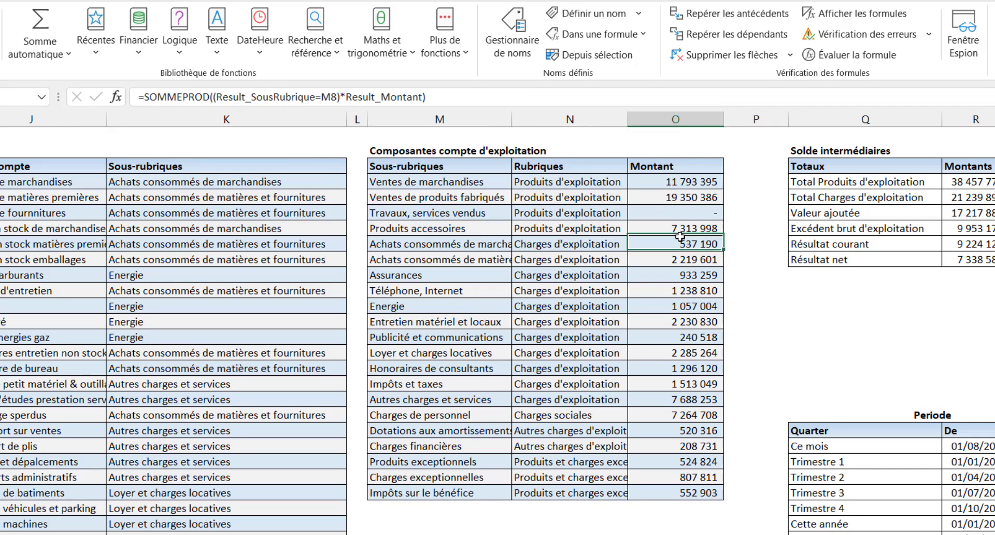
left_click(679, 306)
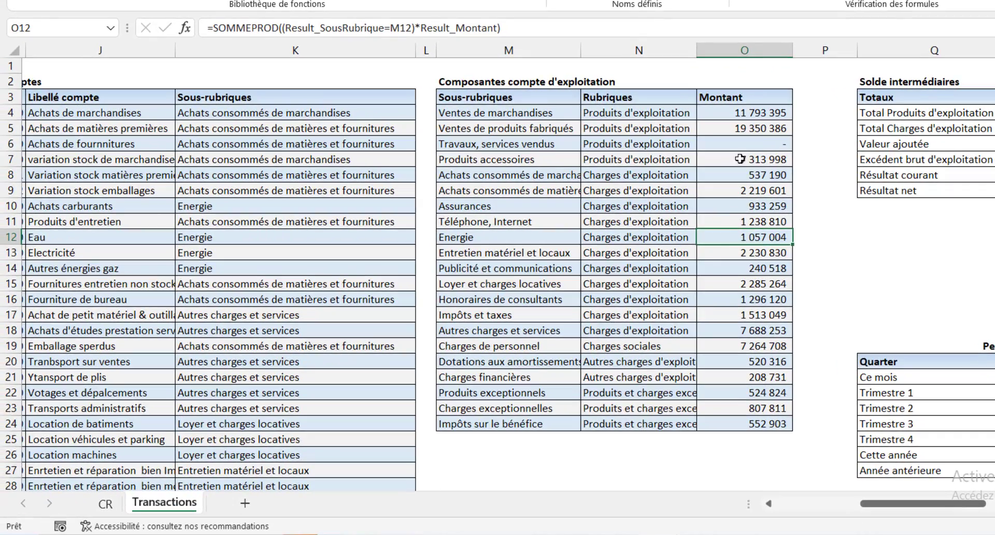
left_click(106, 504)
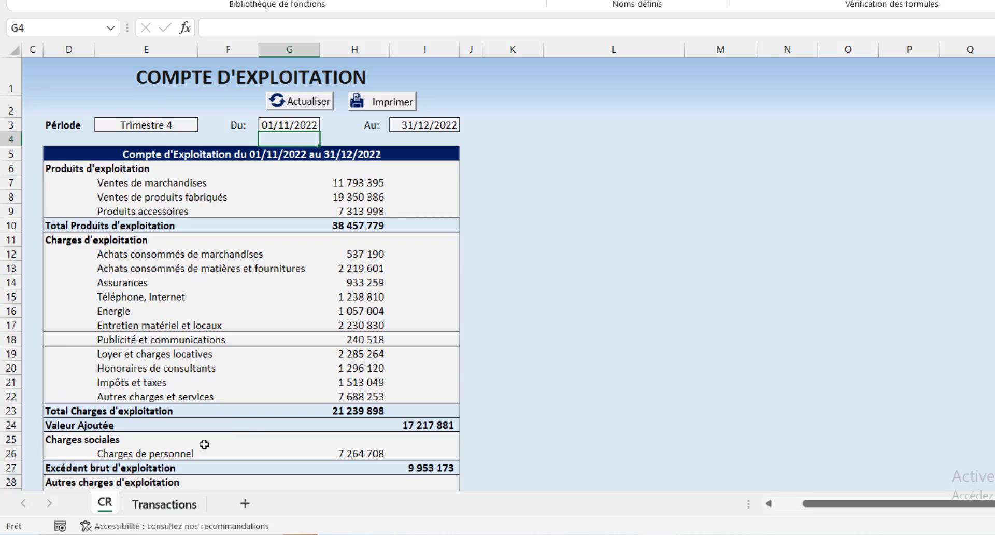
left_click(150, 505)
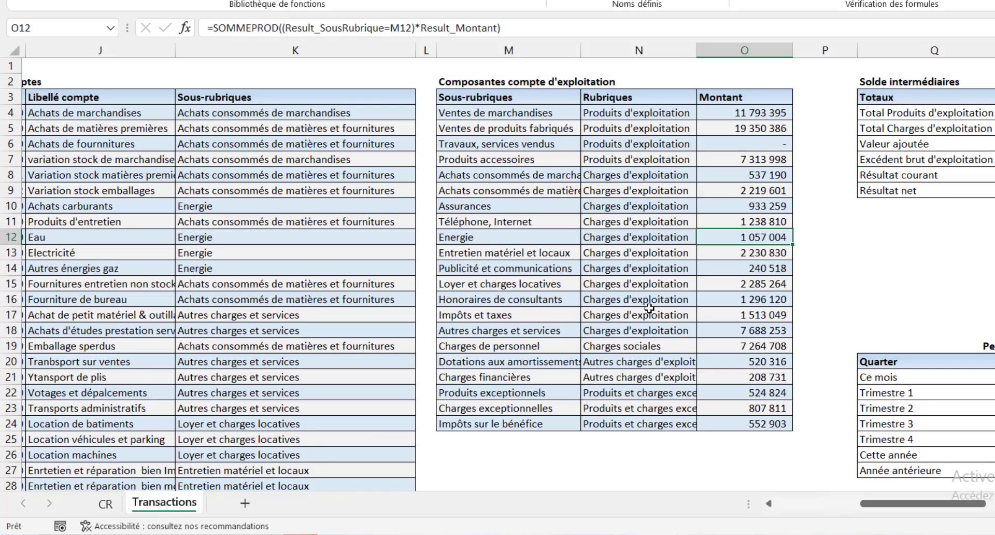
- Open the VBA editor and locate the IncomeStatement_Refresh procedure at the start of the MacroCompteExploitation module
key("alt+F11")
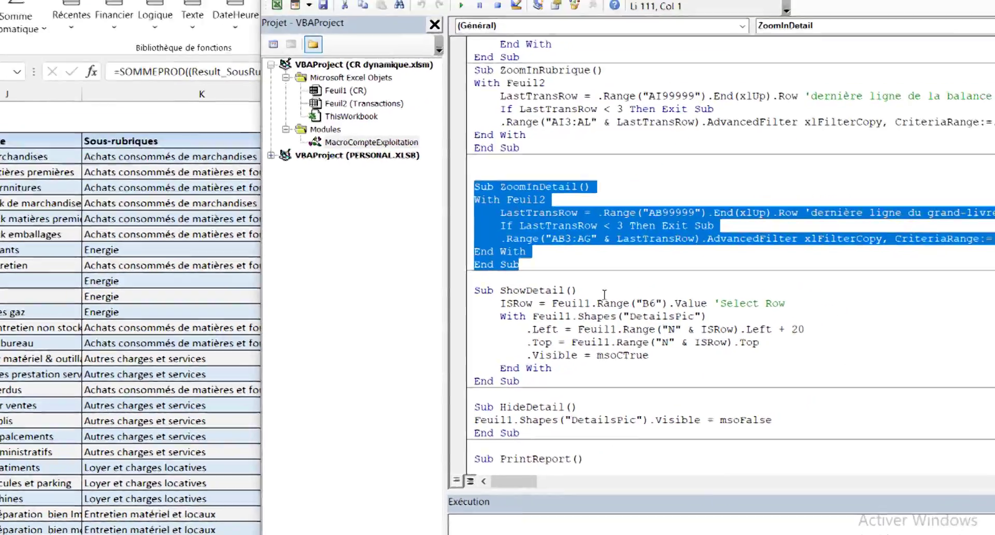
left_click(611, 267)
scroll(611, 266, "up", 20)
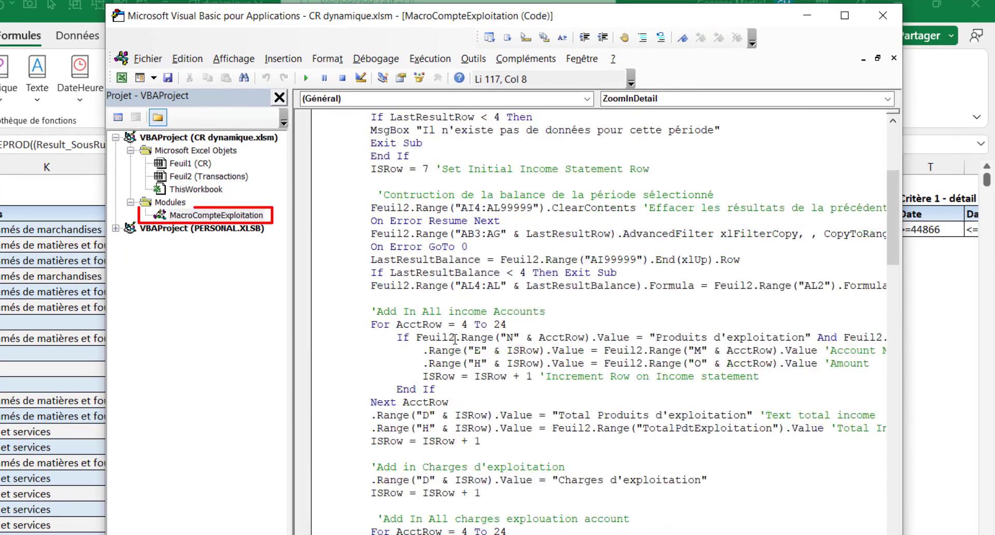
double_click(220, 214)
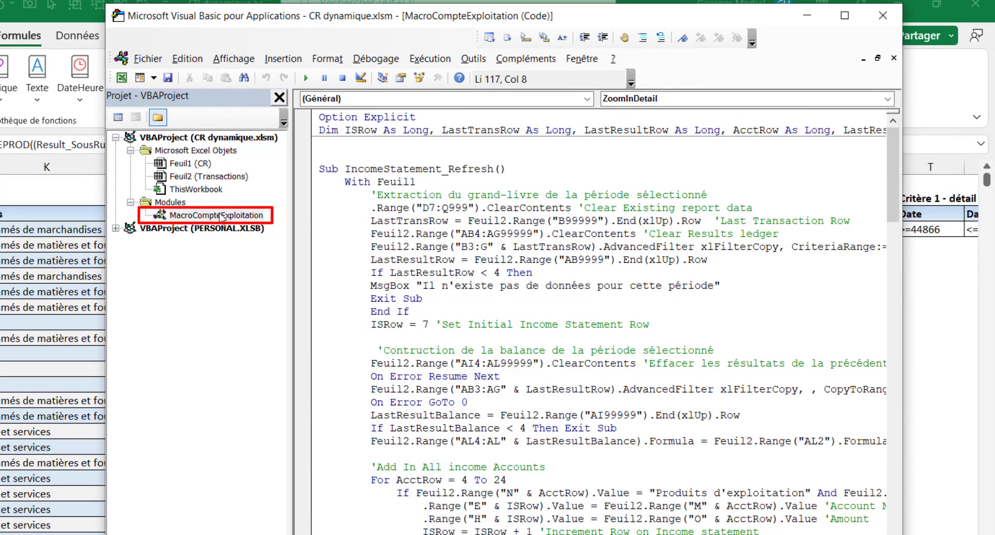
double_click(425, 171)
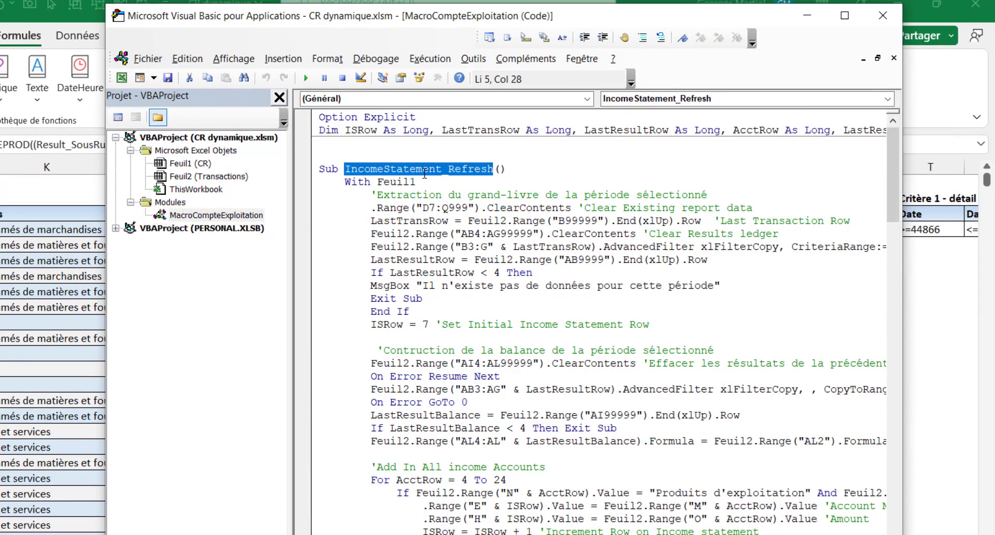
- Highlight the IncomeStatement_Refresh code from the 'Add In All income Accounts comment through its closing End With
scroll(483, 358, "down", 1)
scroll(561, 332, "down", 7)
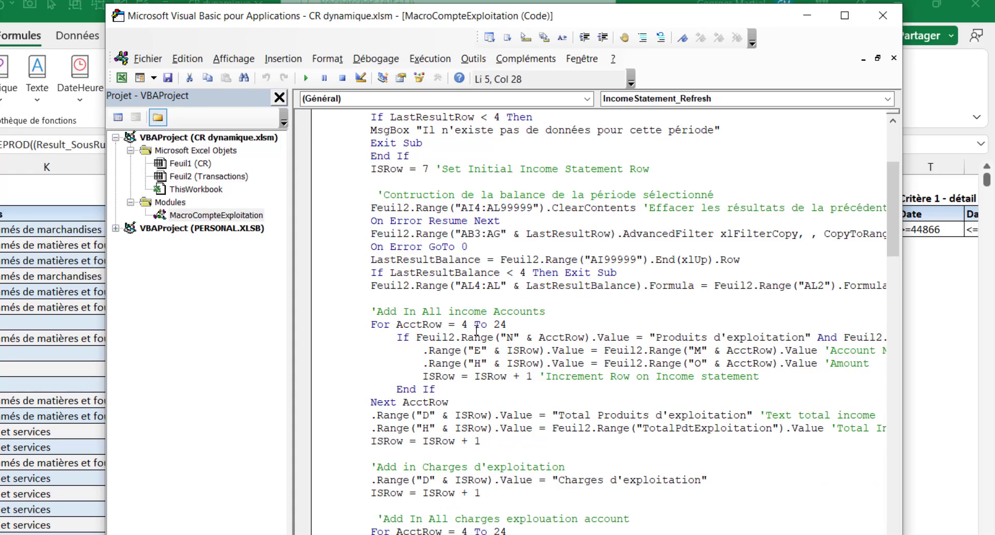
left_click(364, 154)
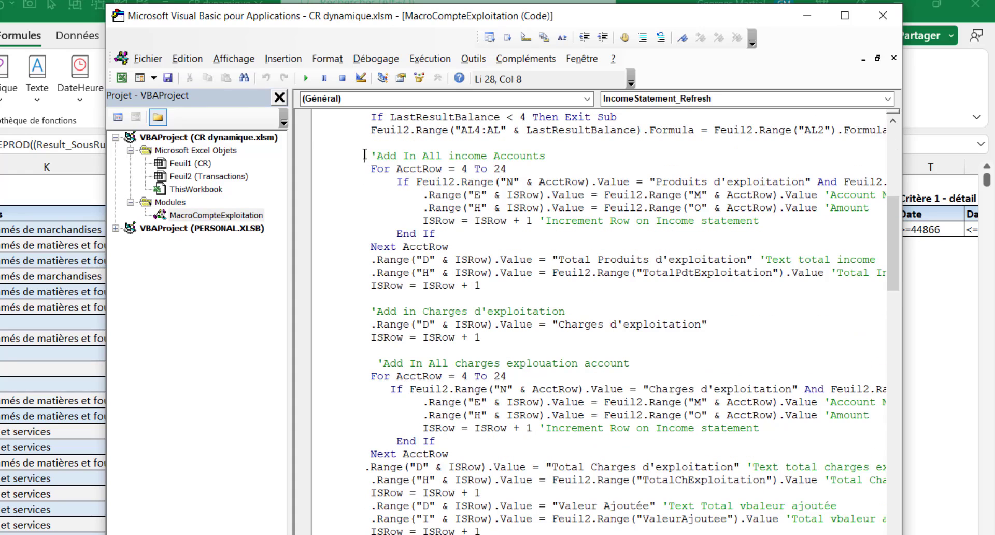
scroll(487, 260, "down", 15)
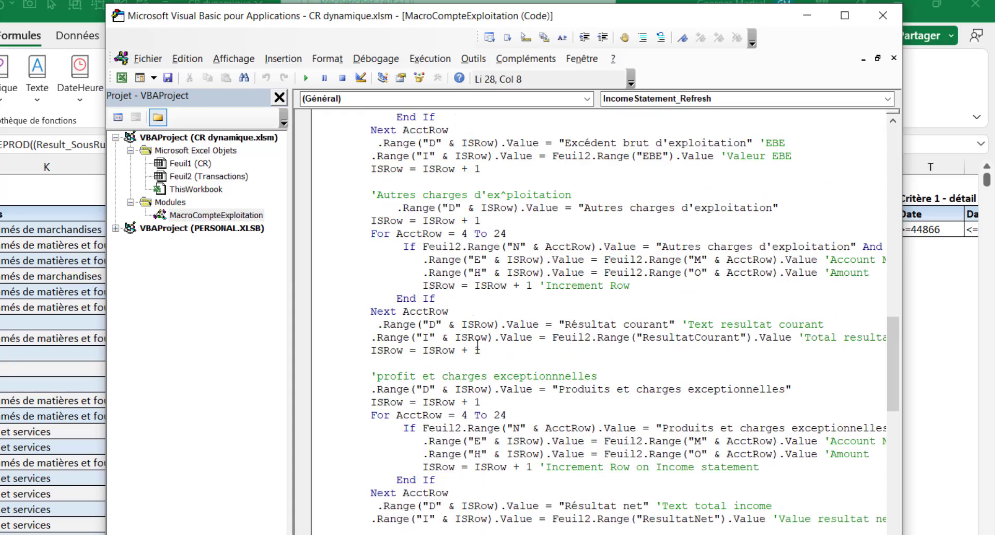
scroll(445, 477, "down", 4)
left_click(445, 386, "shift")
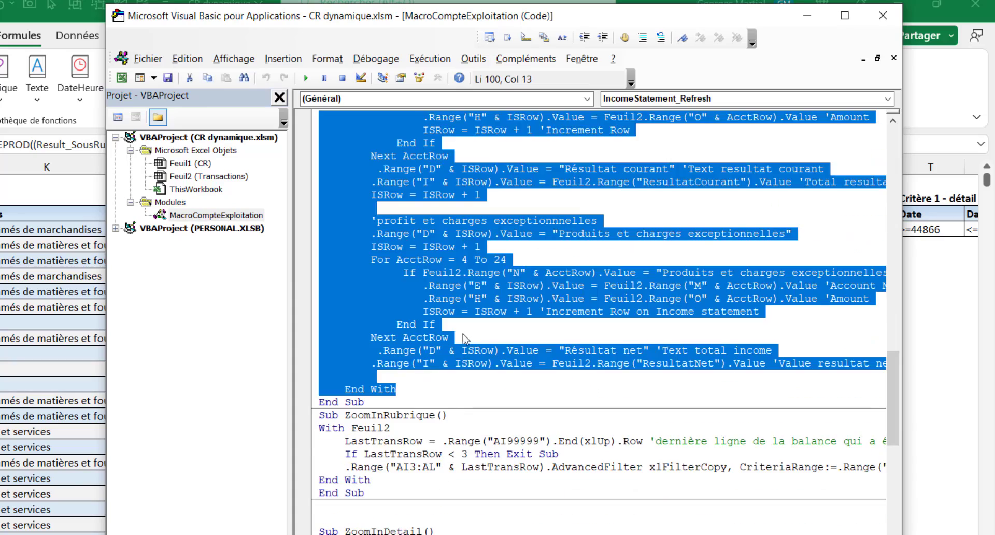
- Examine the block of IncomeStatement_Refresh that adds the Charges d'exploitation accounts, their total and the Valeur Ajoutée line
scroll(465, 339, "up", 12)
left_click(505, 291)
scroll(504, 352, "up", 4)
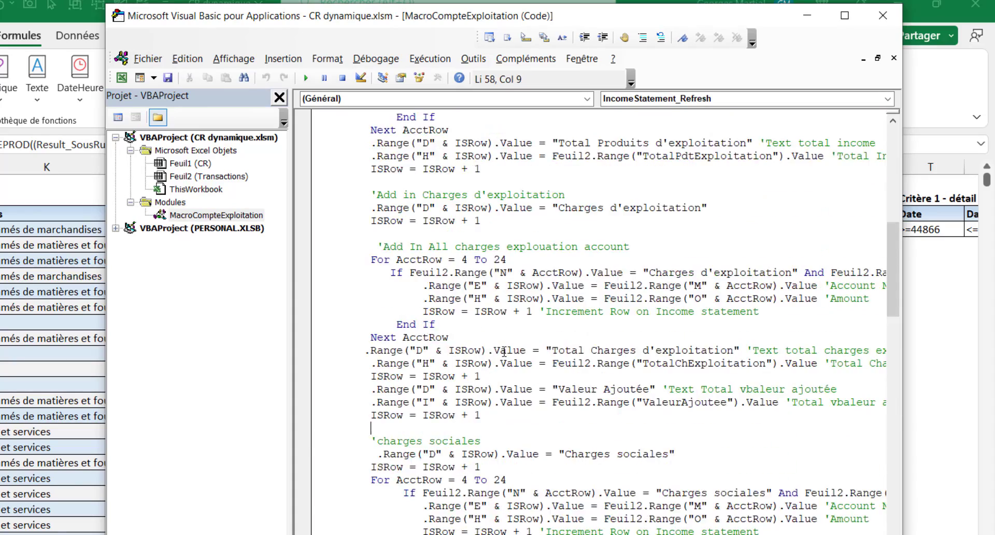
scroll(504, 352, "up", 1)
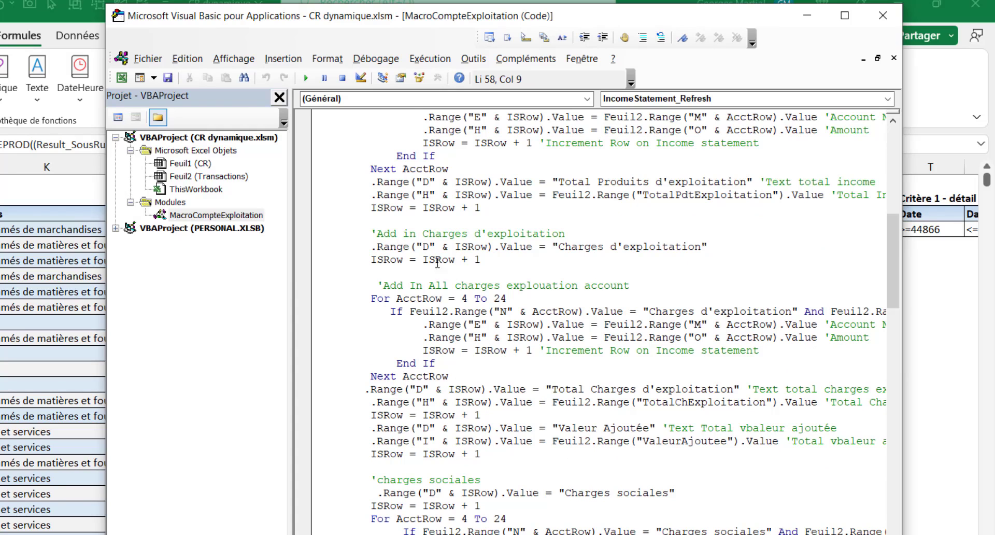
scroll(440, 267, "up", 4)
left_click(456, 288)
scroll(454, 295, "down", 3)
left_click_drag(379, 274, 769, 496)
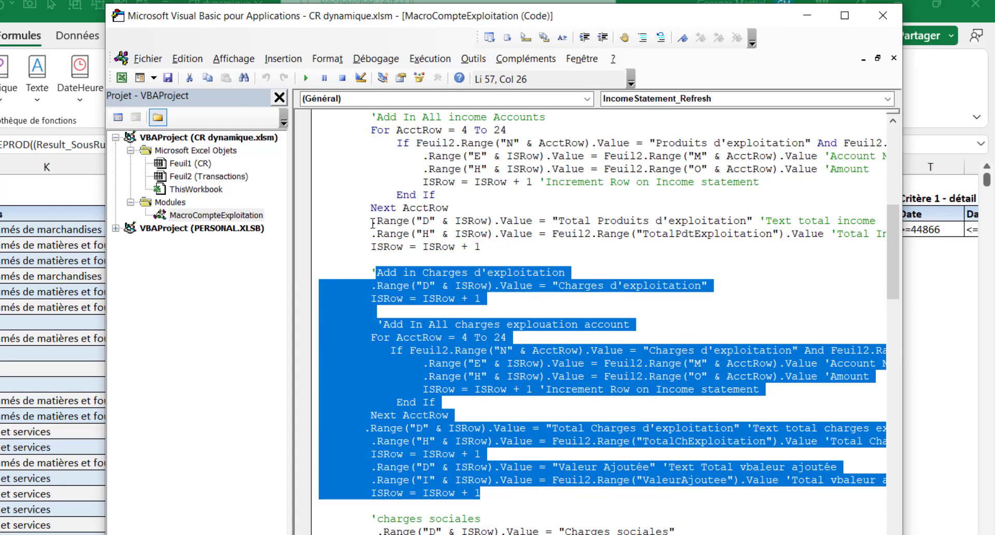
left_click(475, 338)
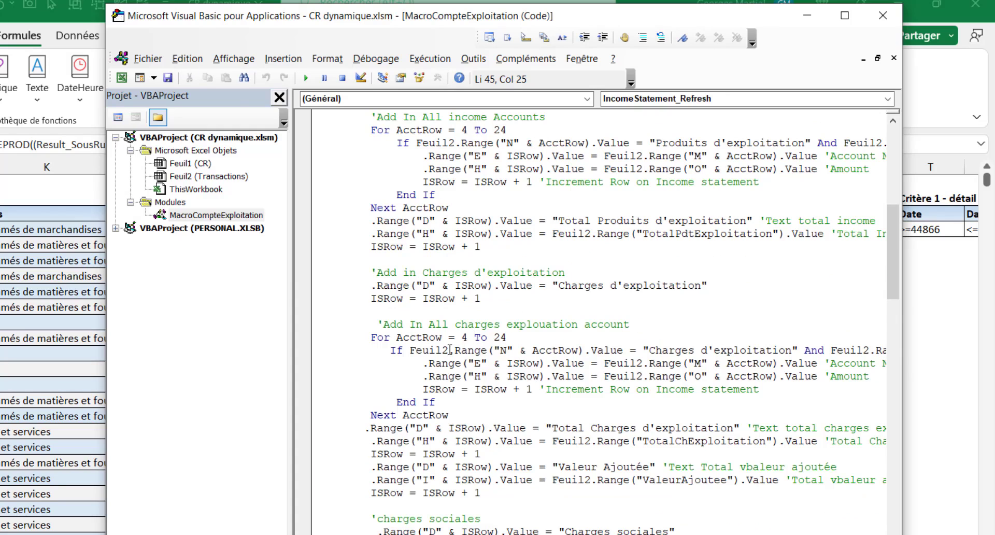
- Examine the Charges d'exploitation loop's condition and the Feuil2.Range("M" & AcctRow).Value expression that supplies the account name
scroll(450, 350, "down", 2)
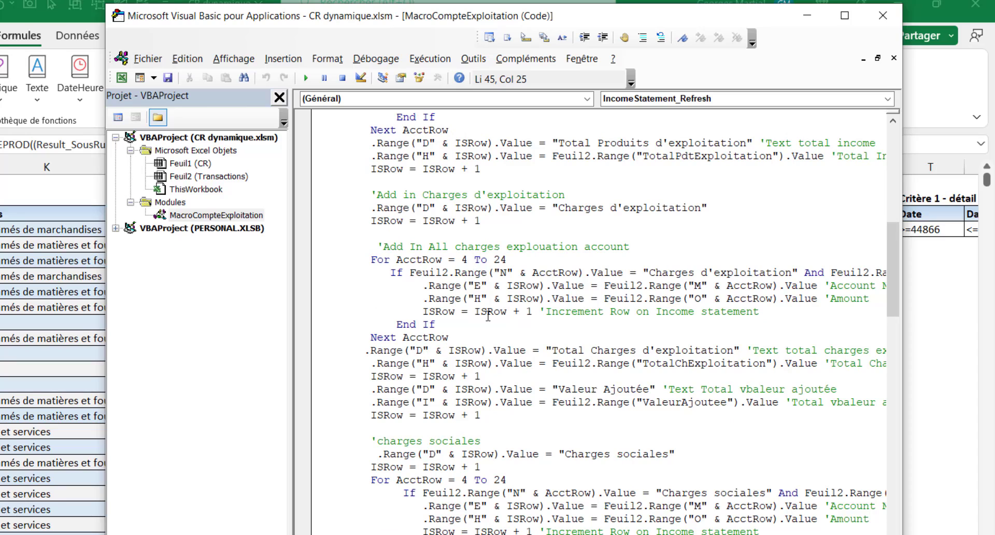
left_click(621, 286)
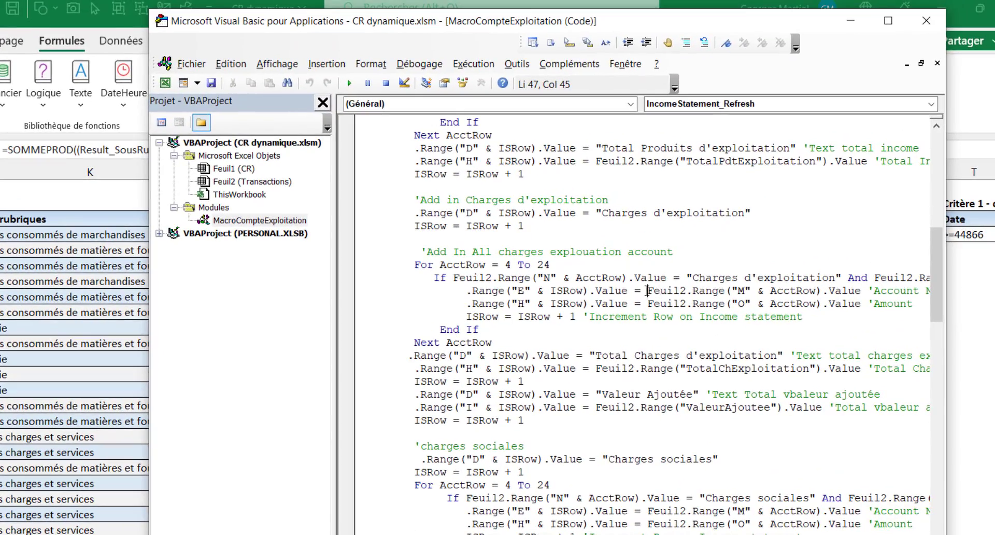
left_click_drag(647, 291, 861, 291)
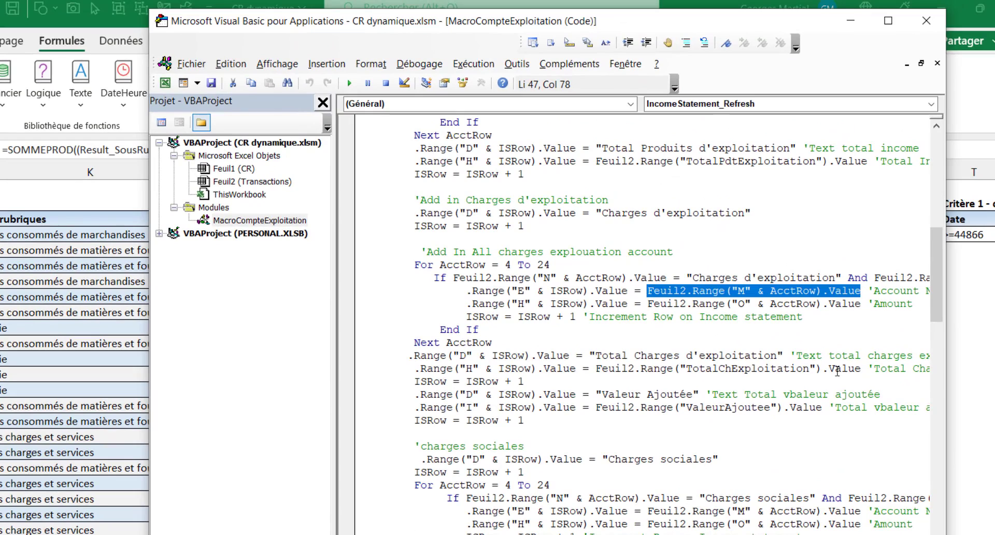
scroll(638, 322, "right", 5)
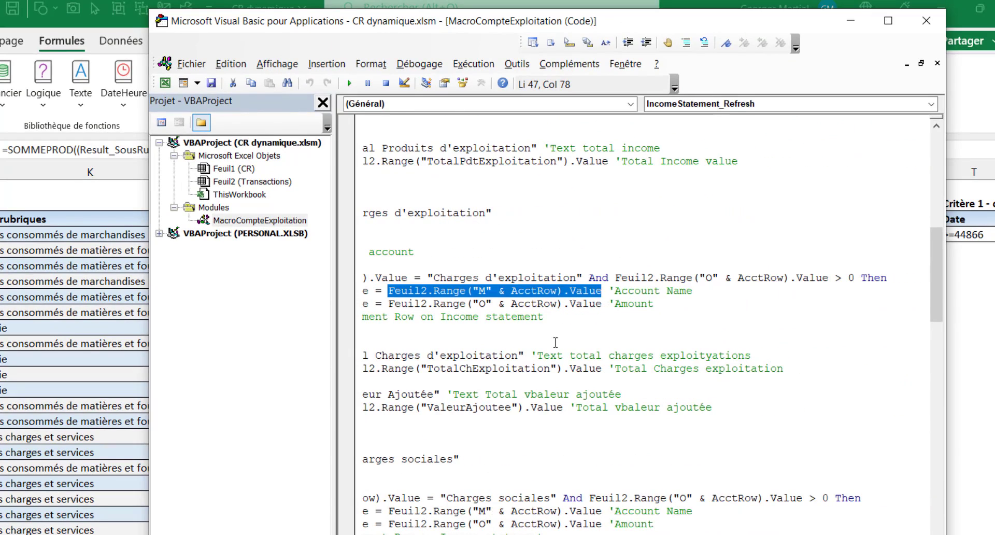
scroll(641, 337, "left", 3)
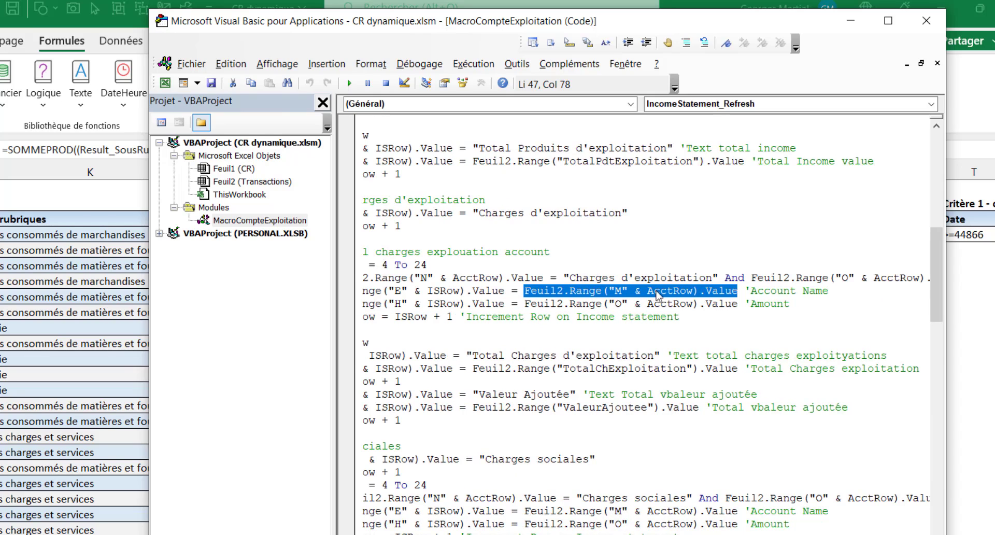
left_click(674, 291)
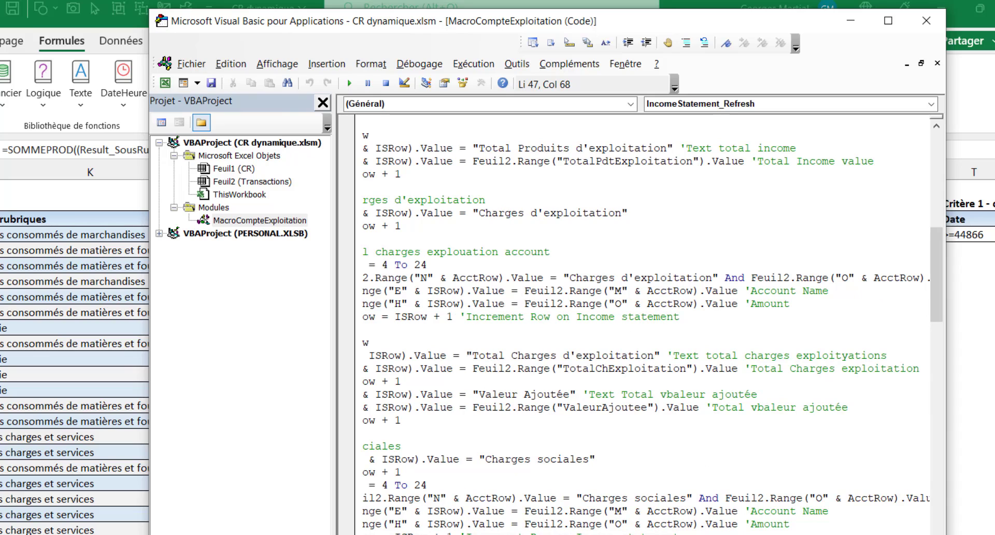
scroll(566, 412, "left", 2)
- Check the Sous-rubriques entries from M4 down on the Transactions sheet as the macro's source, and return to the VBA editor
key("alt+F11")
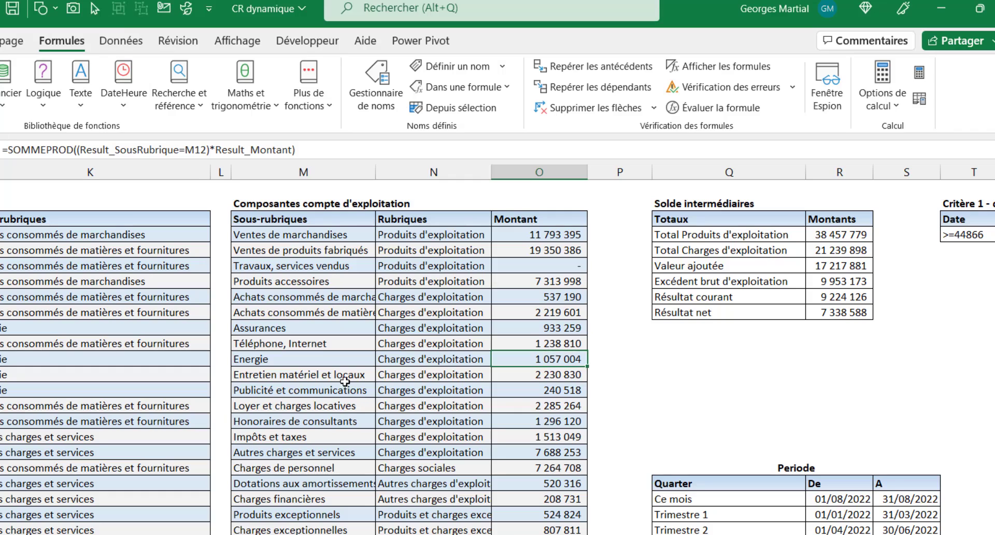
left_click(313, 233)
left_click_drag(313, 234, 322, 363)
key("alt+F11")
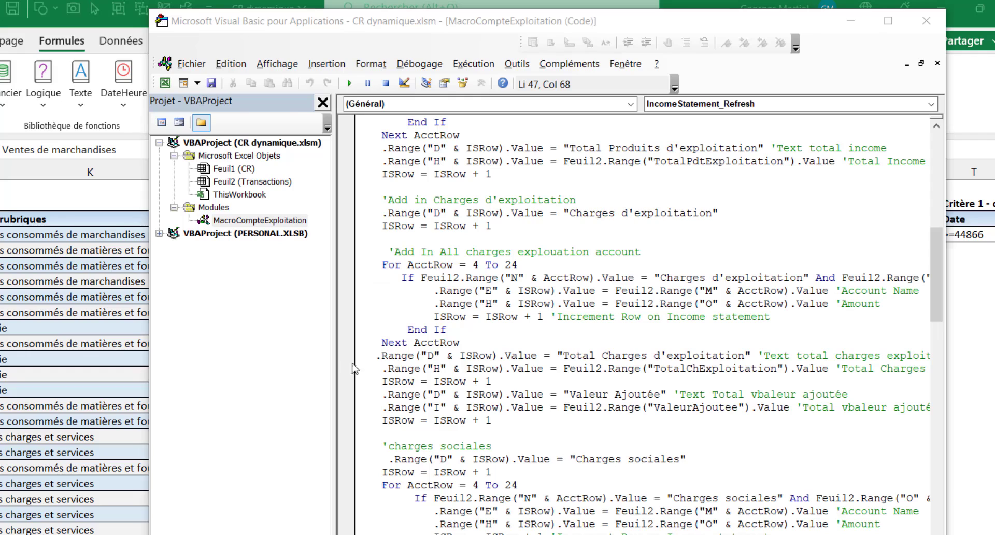
- Check the "M" source and "E" destination column references in the Charges d'exploitation account-name line, and switch back to the CR dynamique workbook
left_click(714, 291)
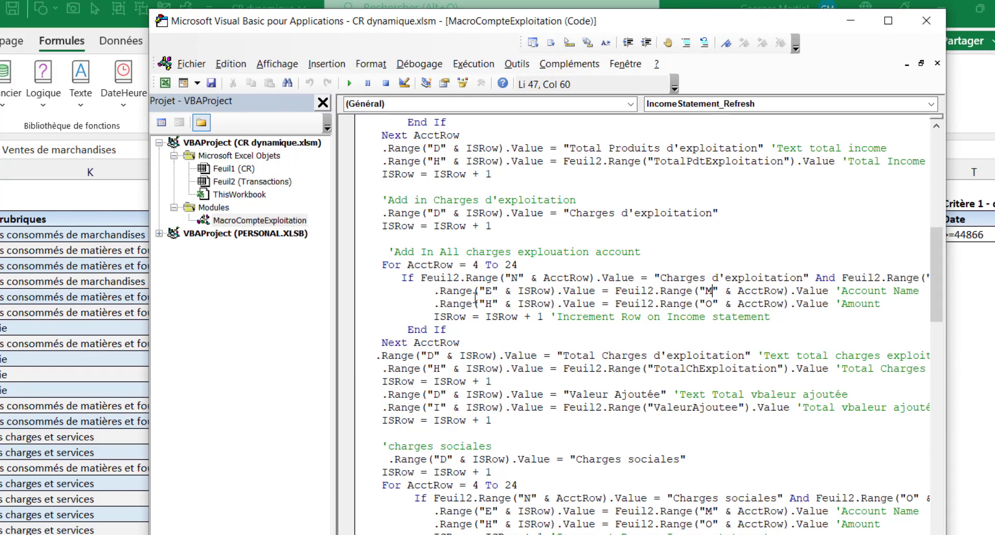
left_click(512, 291)
key("alt+Tab")
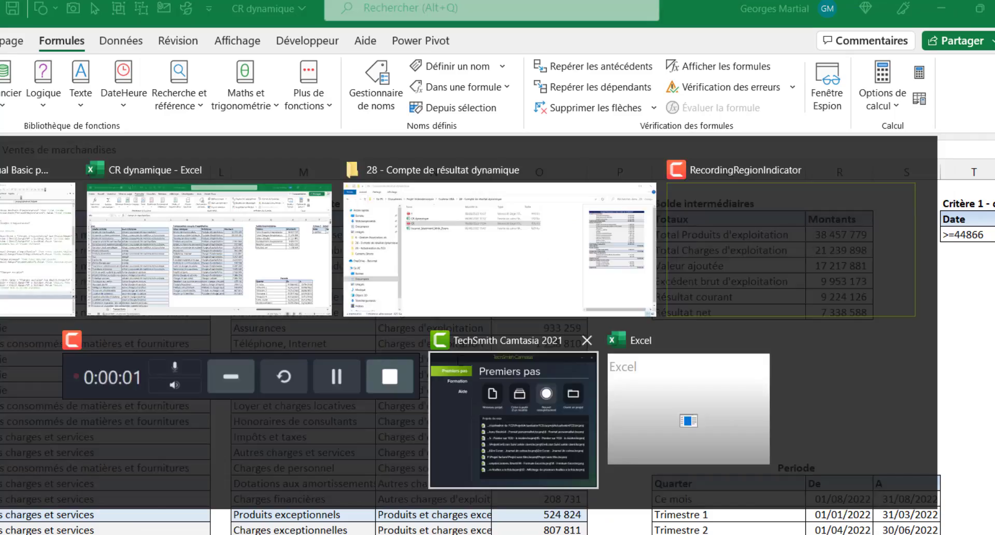
left_click(298, 284)
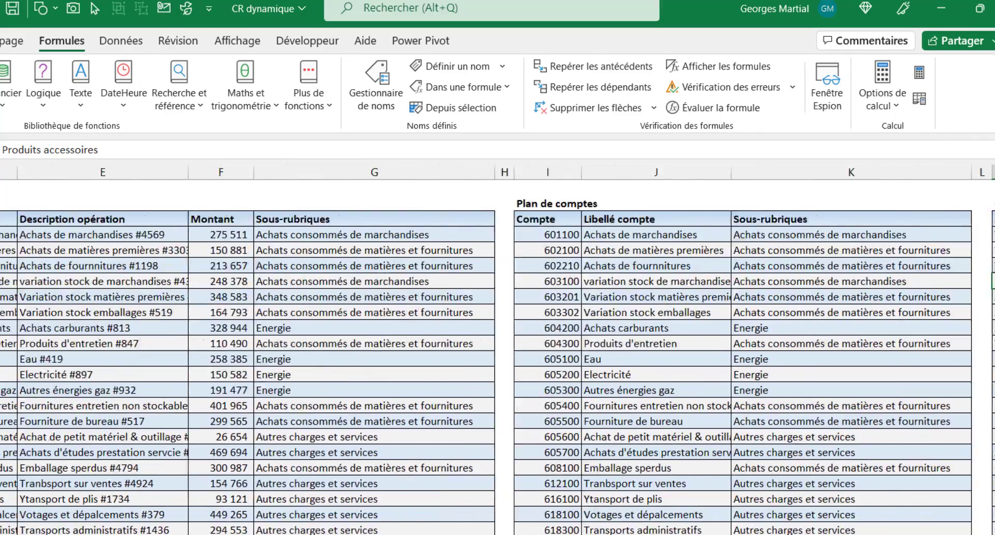
- Review the Transactions du grand-livre table on the Transactions sheet and inspect the Sous-rubriques lookup formula in G9
scroll(497, 350, "left", 3)
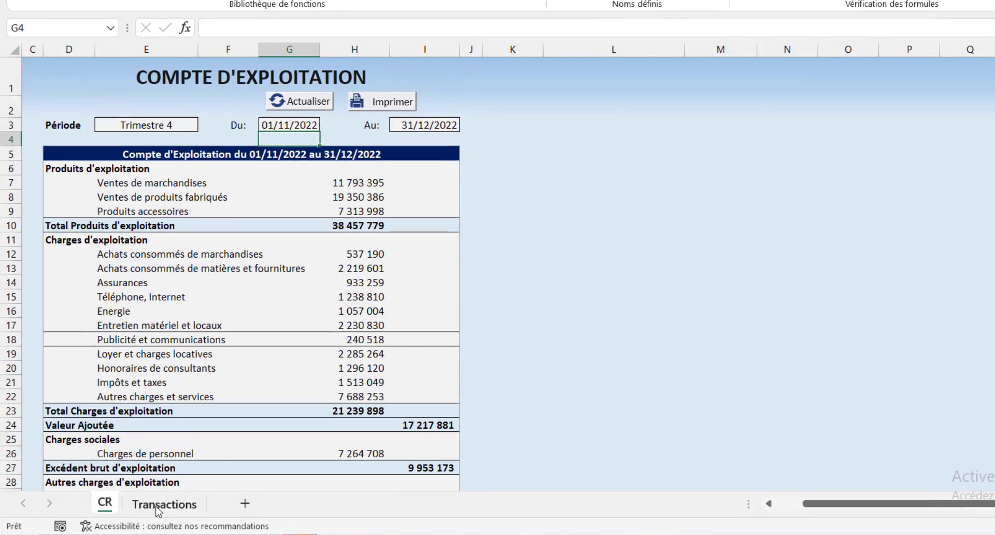
left_click(119, 529)
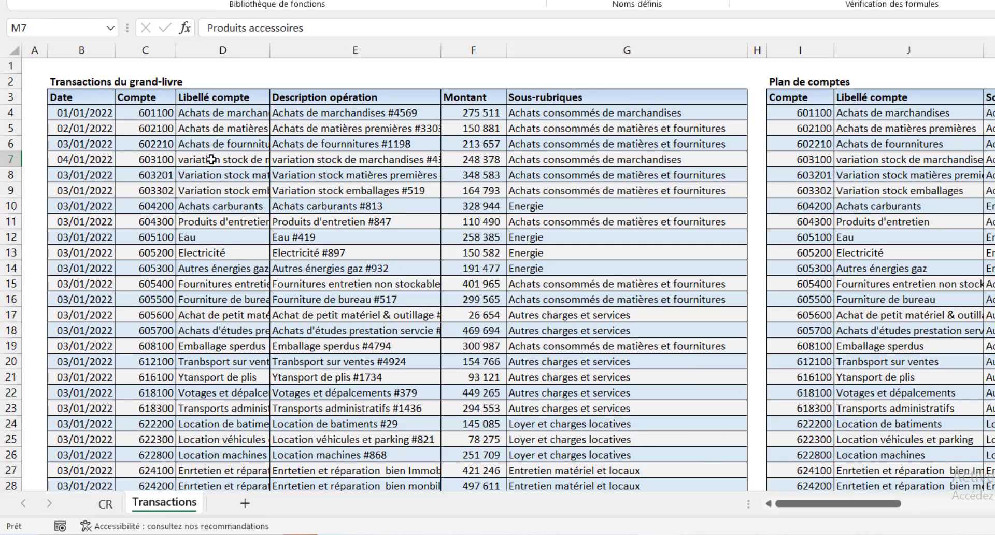
left_click_drag(93, 115, 672, 290)
left_click(620, 185)
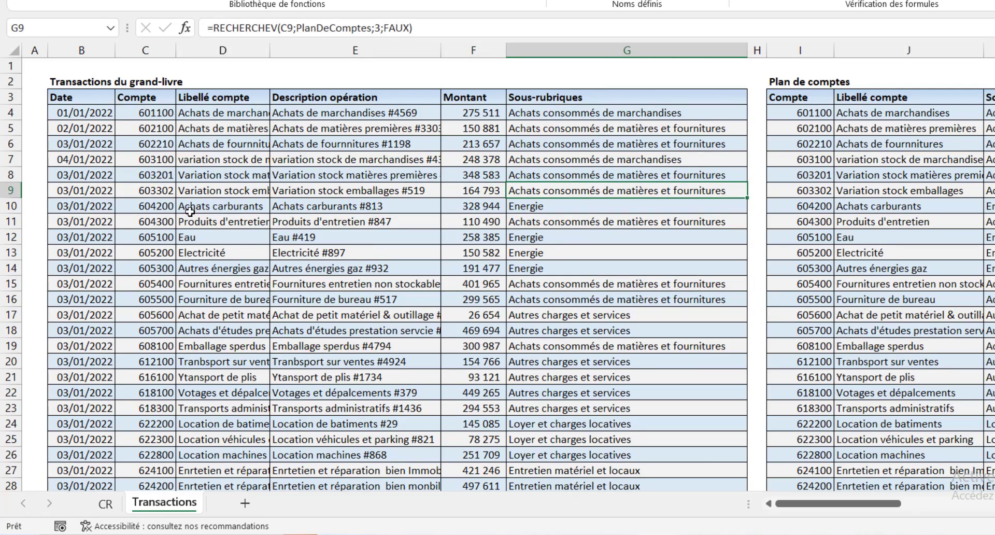
- Review the Plan de comptes accounts and their Sous-rubriques alongside the Sous-rubriques column of Composantes compte d'exploitation
left_click(805, 133)
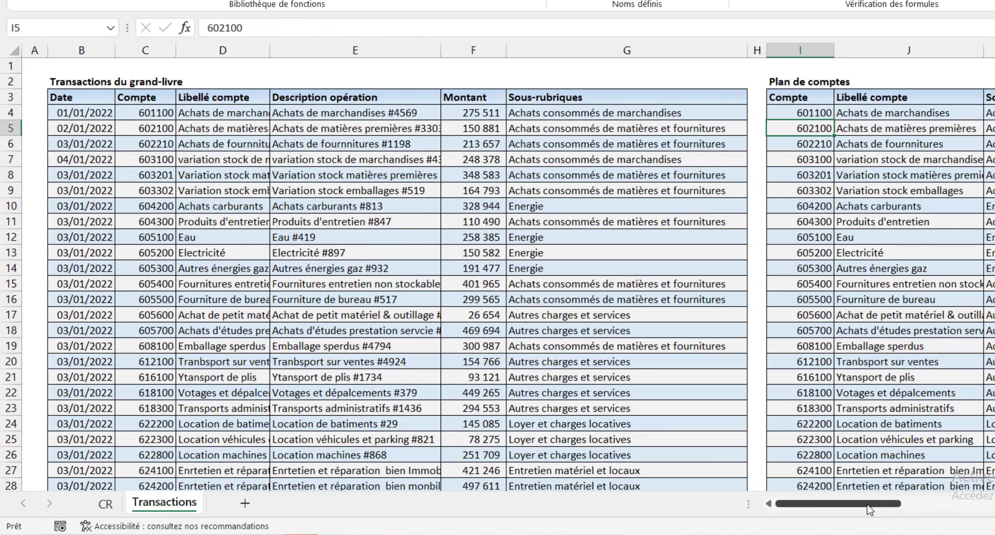
left_click_drag(871, 504, 904, 482)
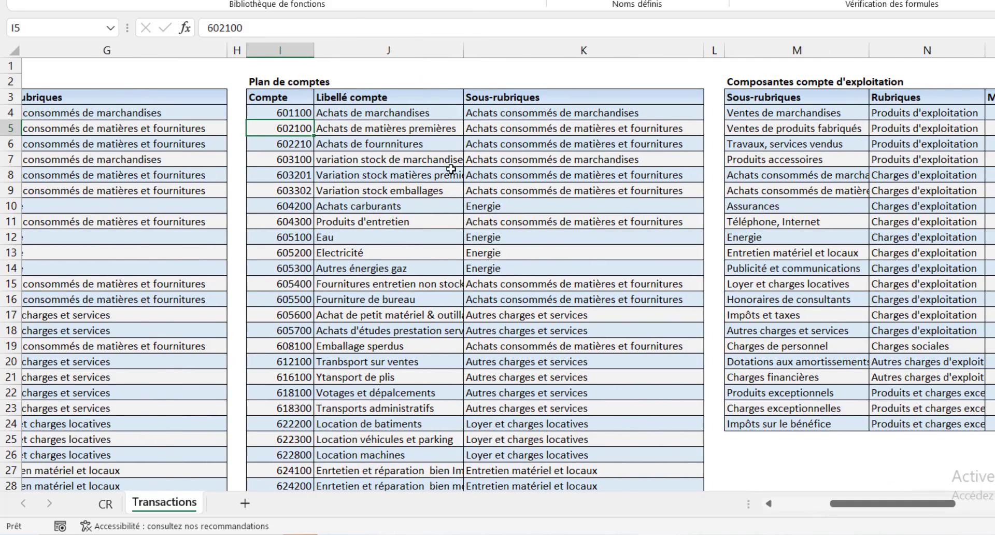
left_click(551, 175)
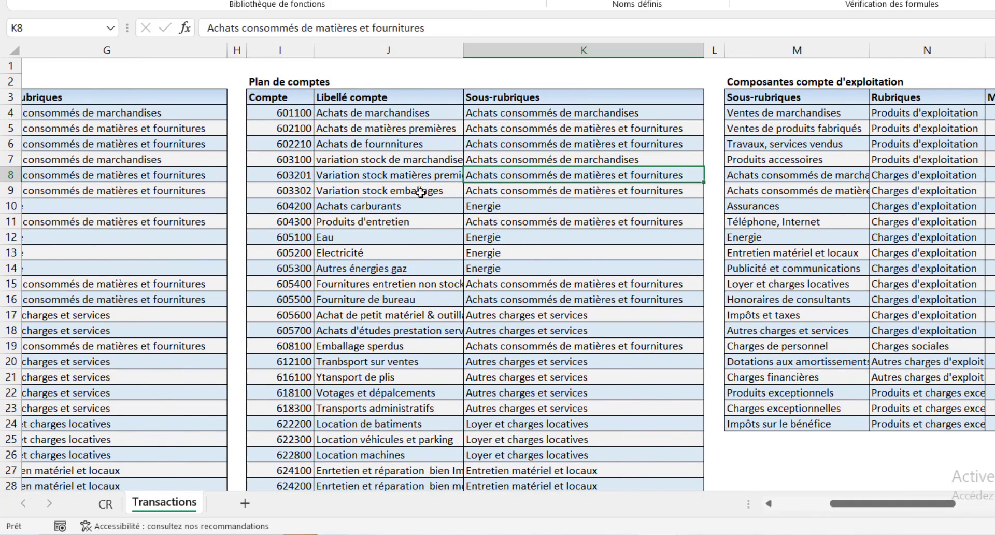
left_click(795, 173)
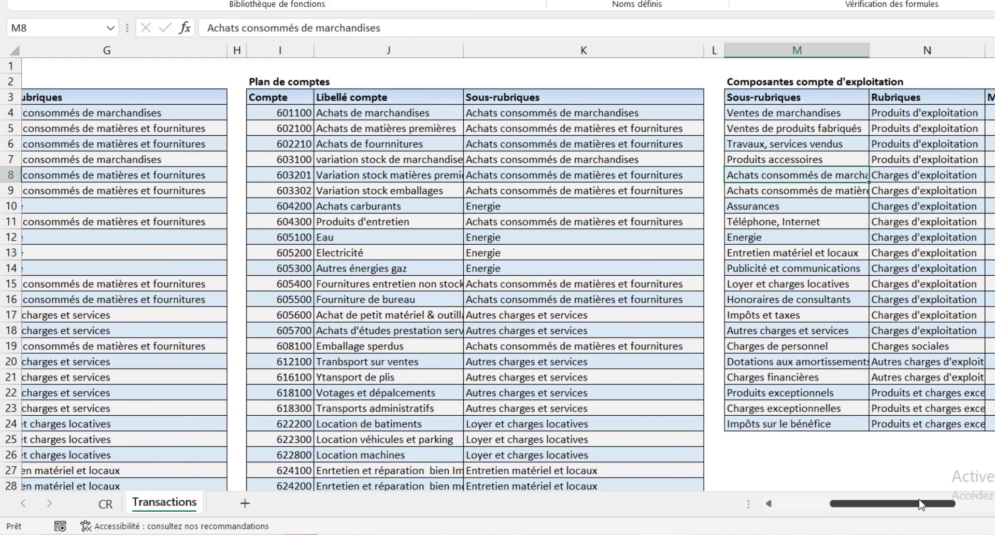
left_click_drag(922, 504, 951, 507)
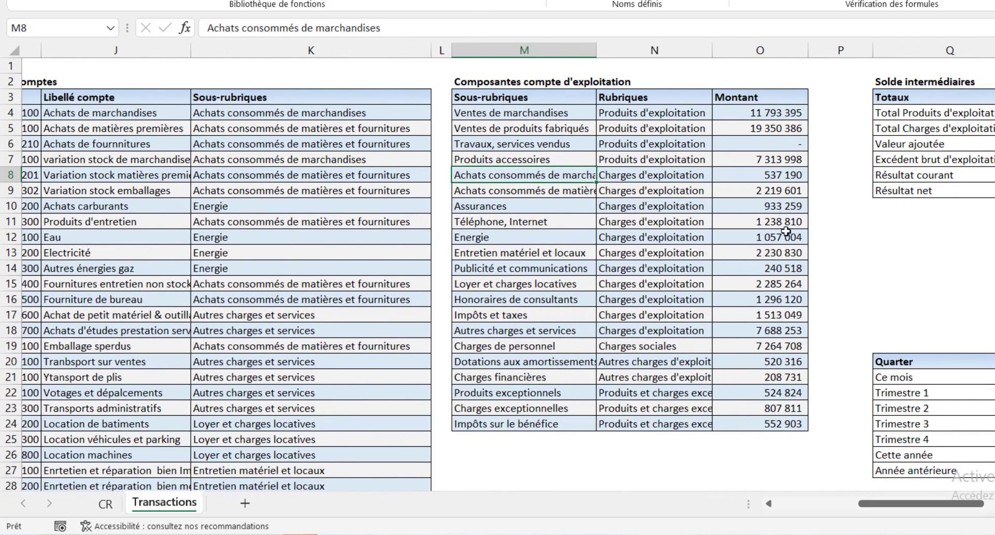
- Inspect the SOMMEPROD formulas in the Montant column of the Composantes compte d'exploitation table
left_click_drag(765, 115, 763, 403)
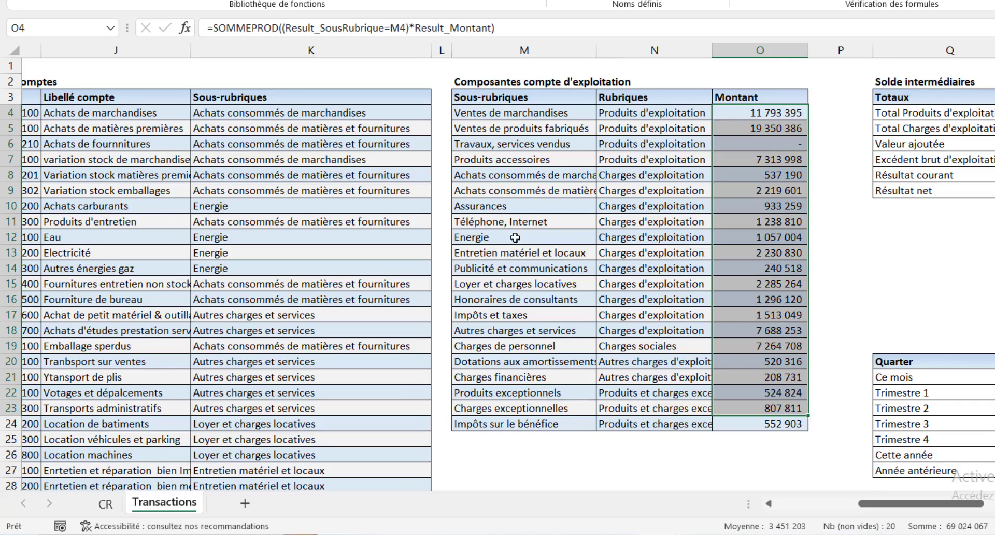
left_click(765, 127)
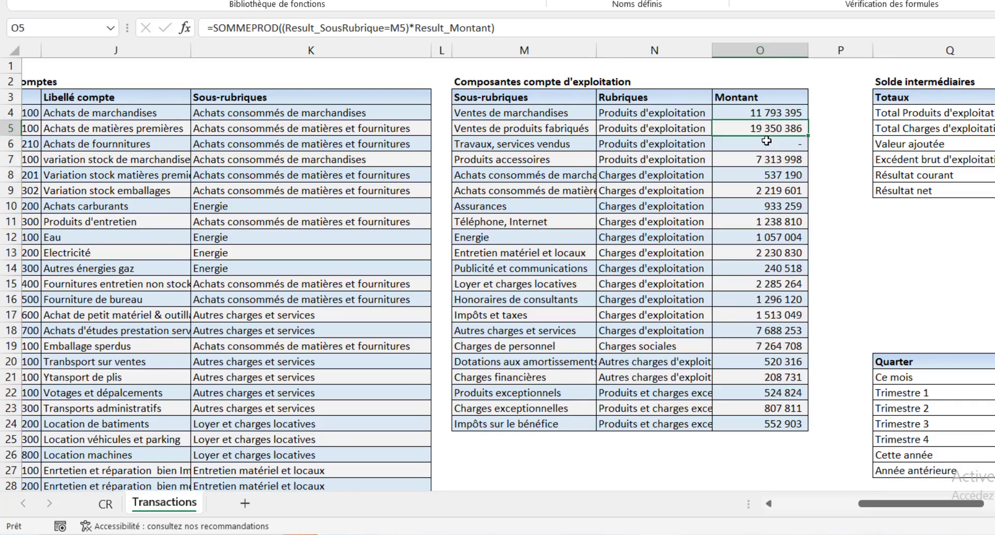
left_click(761, 174)
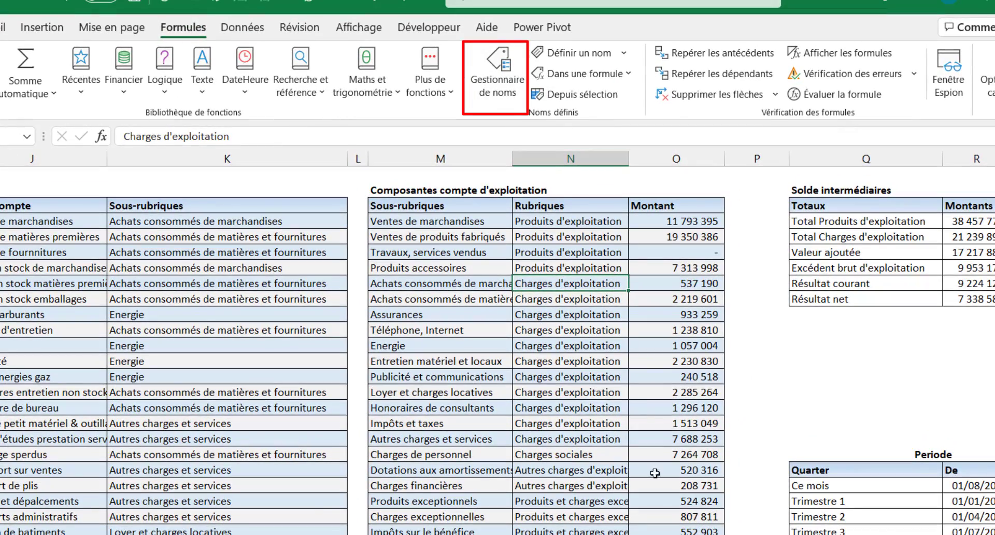
- Examine the Montant and Sous-rubriques columns of the Extraction grand-livre période table as the sources of the SOMMEPROD formulas
scroll(498, 357, "right", 10)
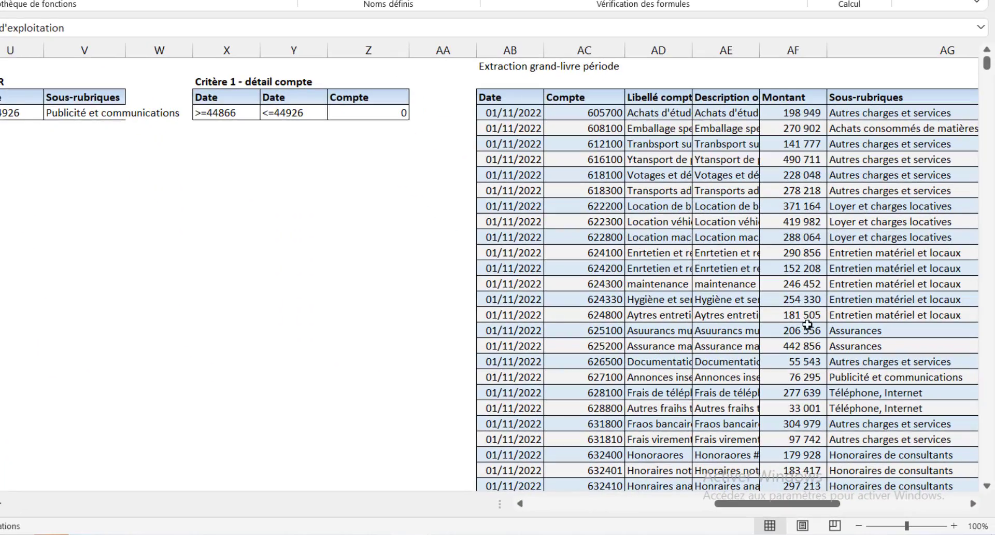
left_click_drag(800, 99, 802, 222)
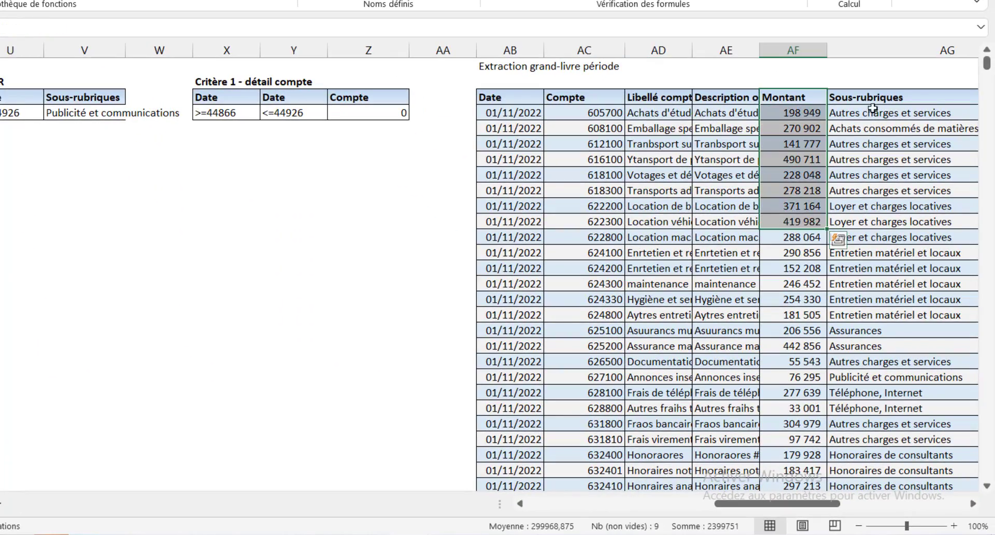
left_click_drag(872, 99, 876, 197)
- Recheck several Montant and Rubriques entries in the Composantes compte d'exploitation table
left_click_drag(771, 502, 664, 490)
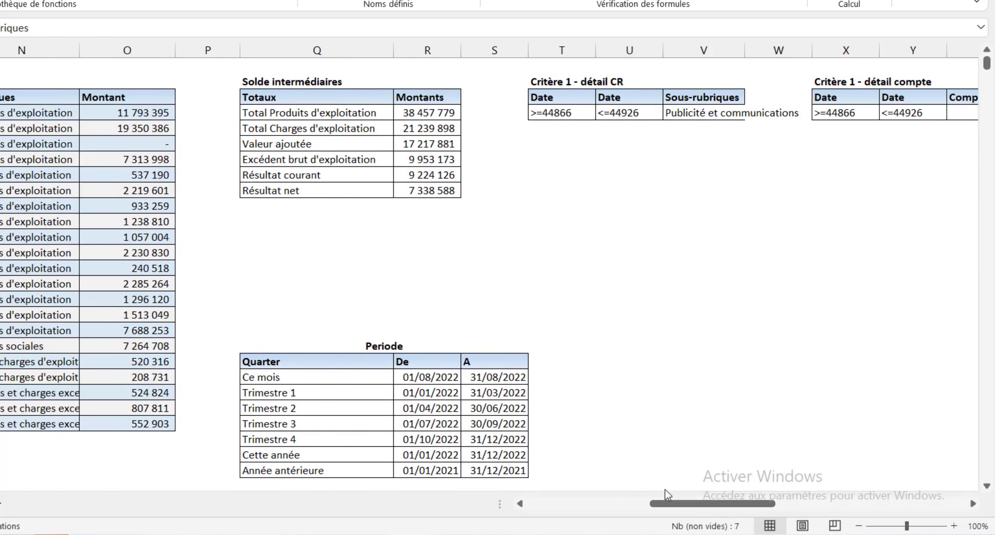
left_click(137, 130)
left_click(126, 189)
left_click(110, 237)
left_click(75, 223)
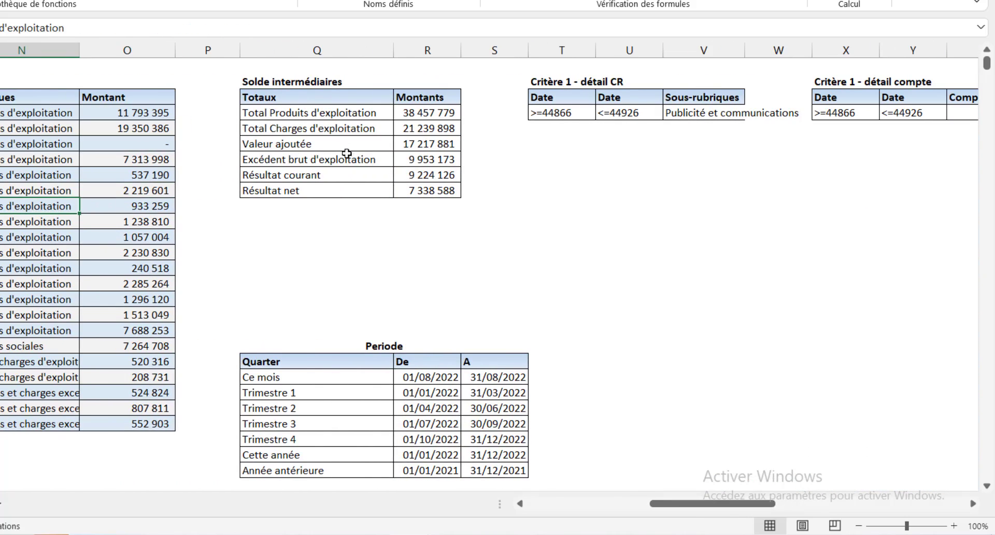
- Review the totals listed in the Solde intermédiaires table against the Montant column of Composantes compte d'exploitation
left_click(346, 146)
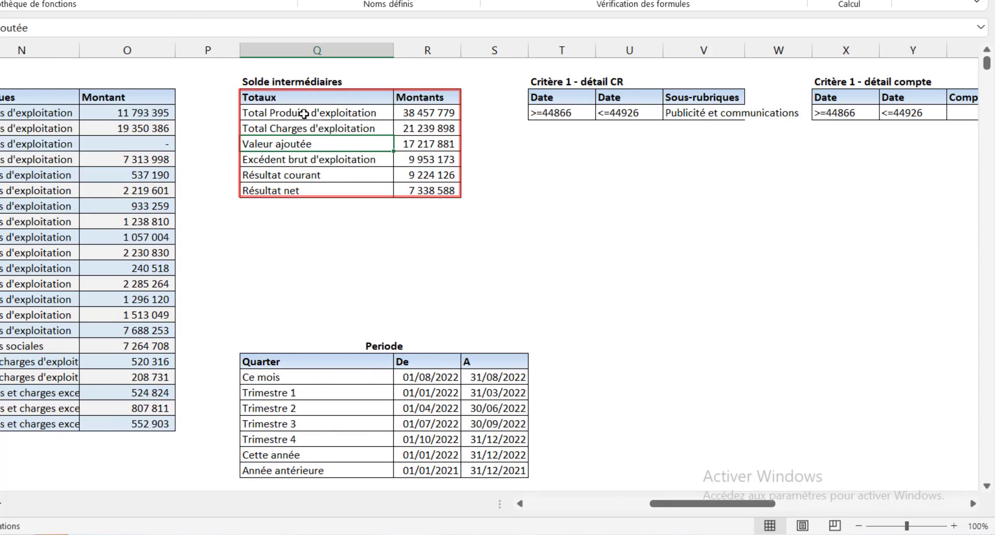
left_click(304, 113)
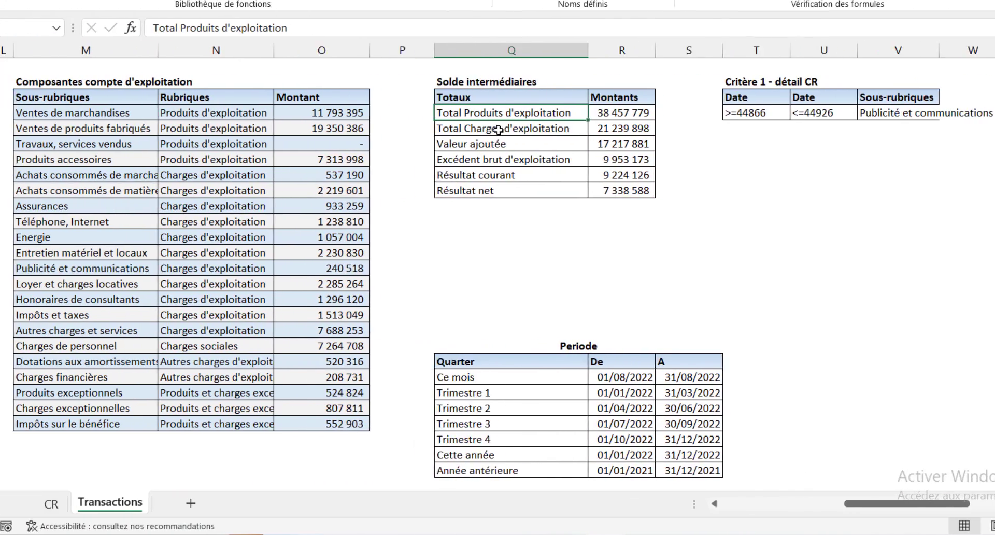
left_click_drag(354, 127, 353, 288)
left_click(351, 224)
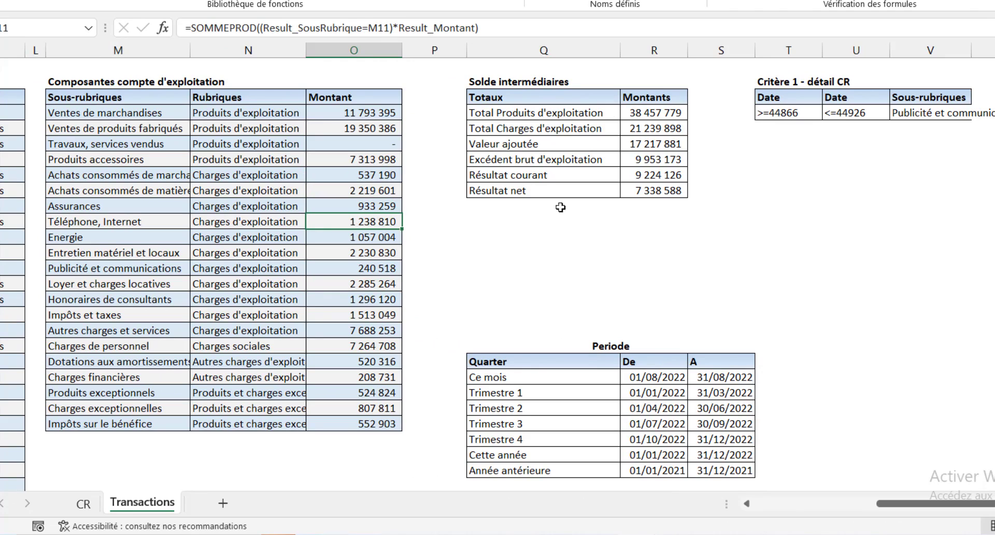
left_click(591, 147)
left_click(570, 130)
left_click(586, 170)
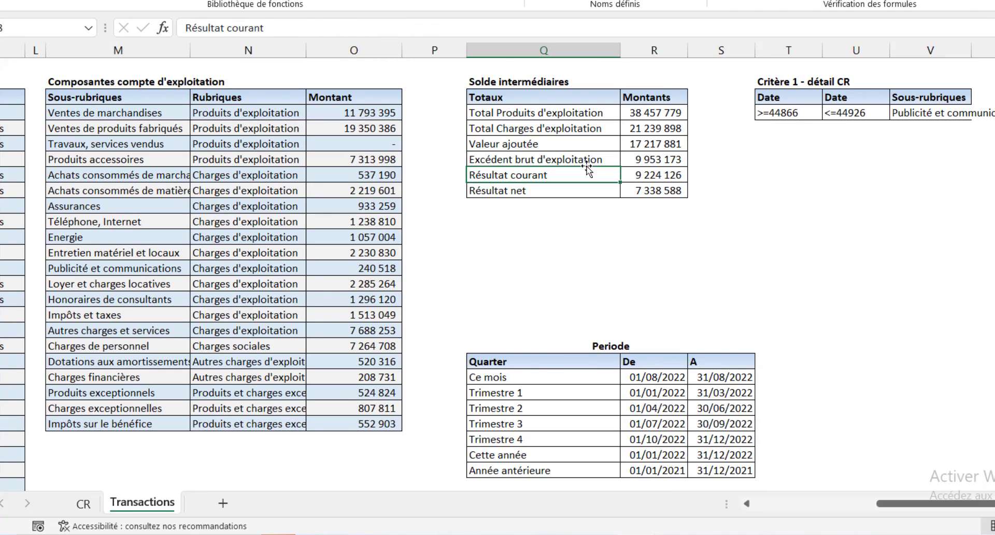
left_click(587, 126)
left_click(587, 114)
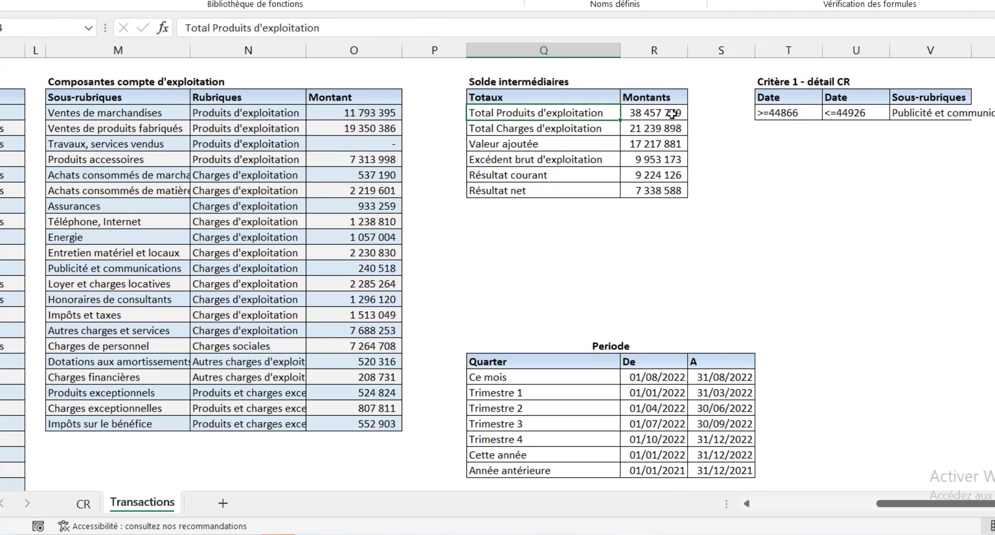
- Inspect the Total Produits d'exploitation formula in R4 and compare its amount with the same total on the CR sheet
left_click(671, 113)
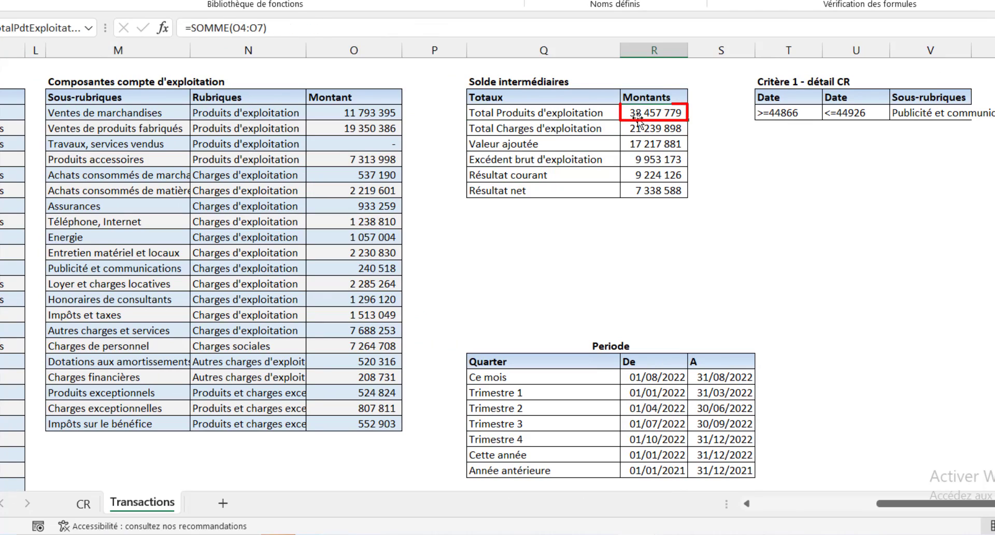
left_click(84, 503)
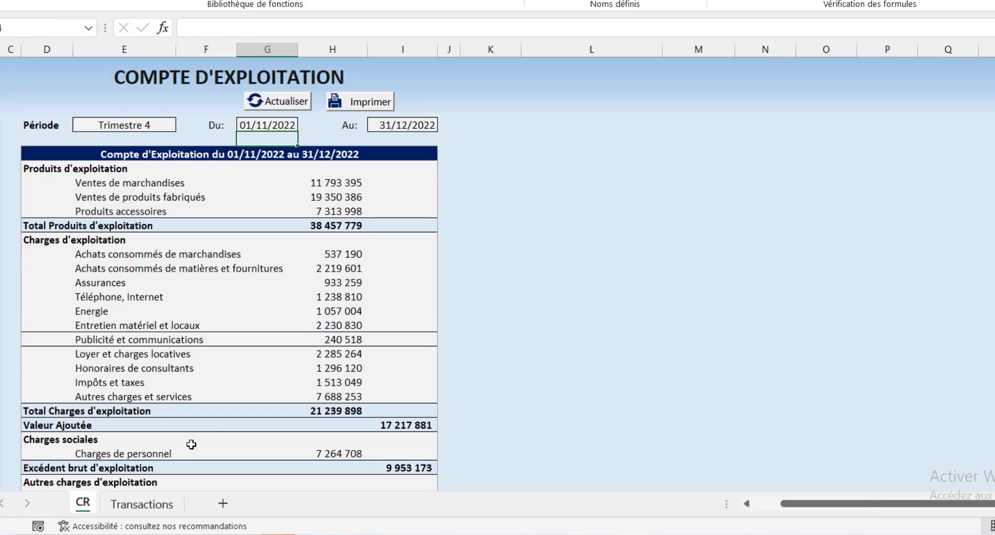
left_click(334, 223)
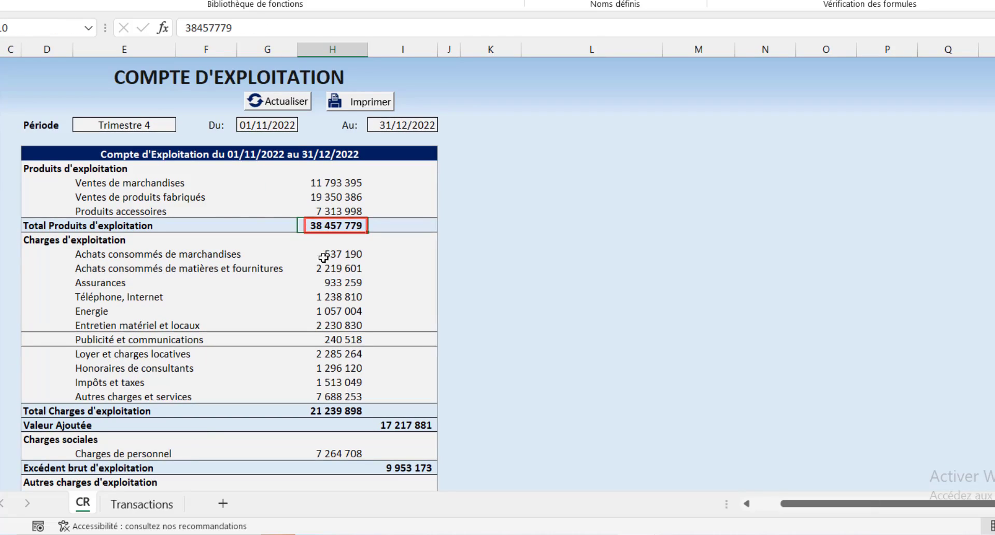
- Set the CR sheet's Période to Trimestre 1 and compare Total Produits d'exploitation with the amount on the Transactions sheet
left_click(152, 128)
left_click(183, 125)
left_click(159, 154)
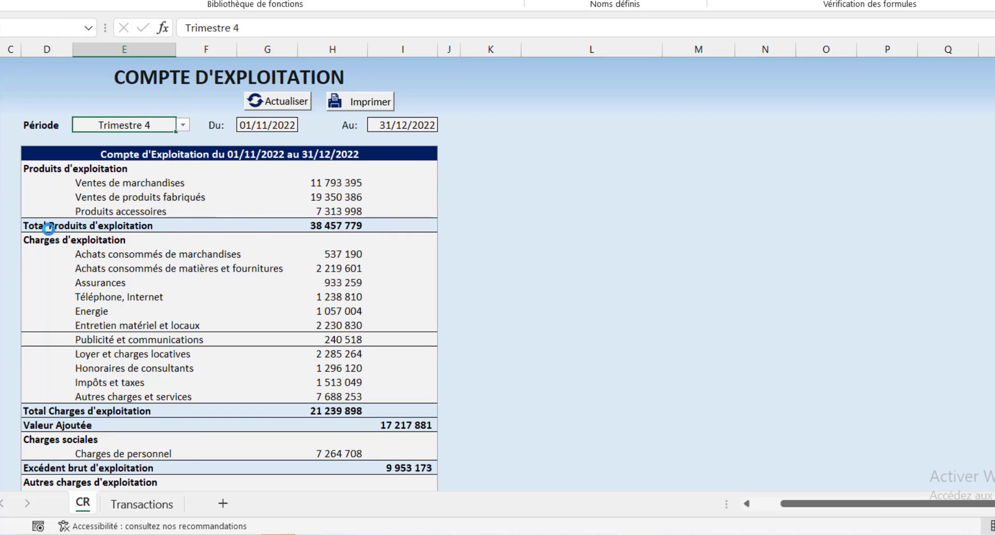
left_click(338, 228)
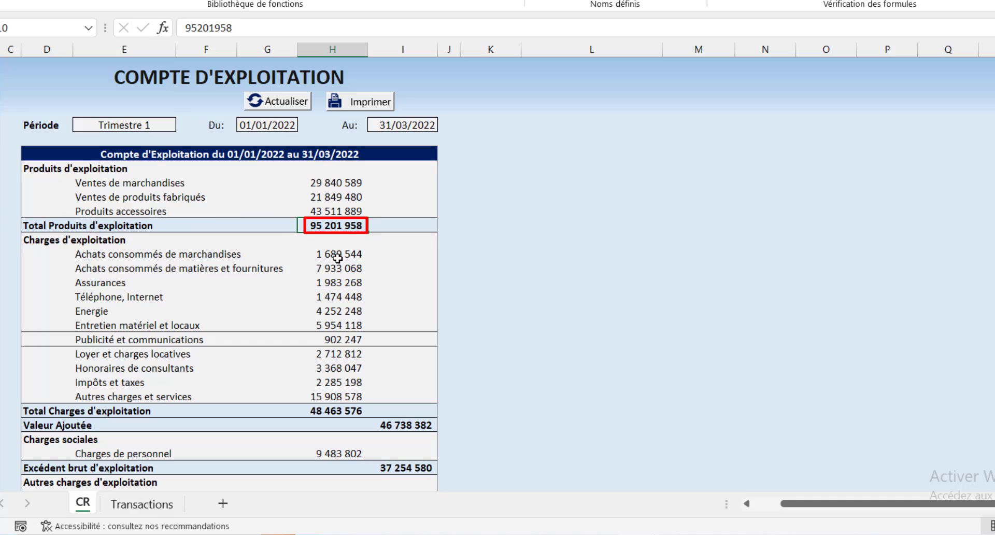
left_click(149, 506)
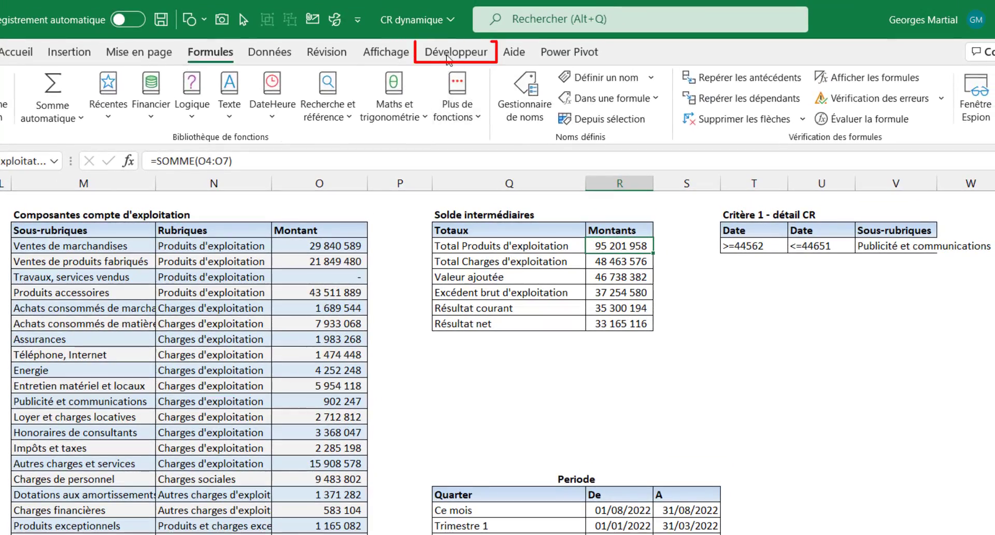
- Check in the ribbon customization options that the Développeur main tab is enabled, and accept the options
left_click(448, 56)
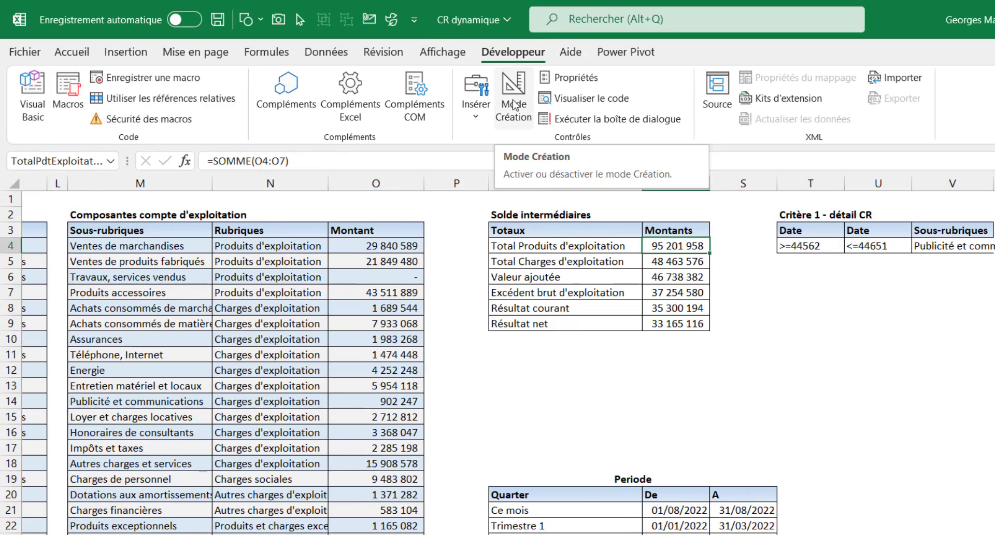
right_click(525, 54)
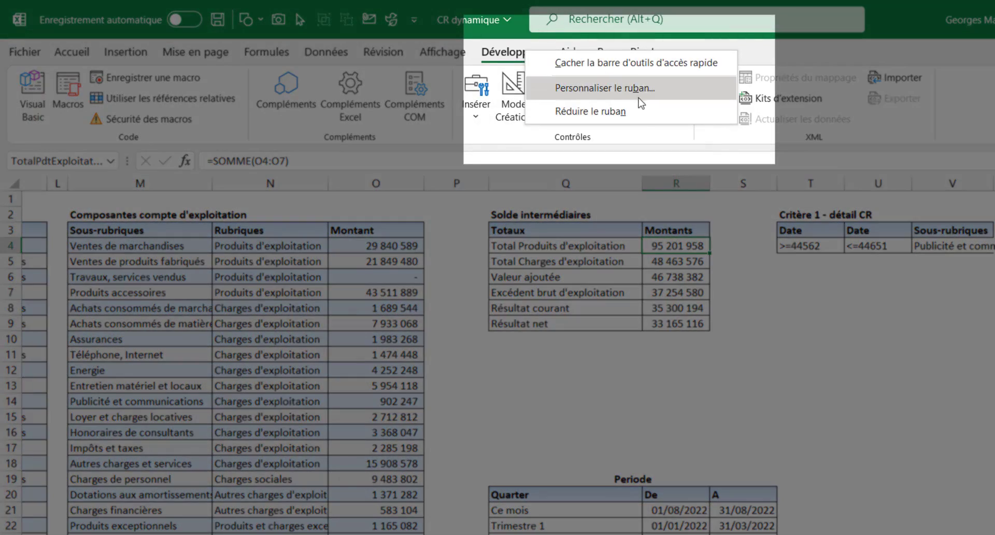
left_click(635, 91)
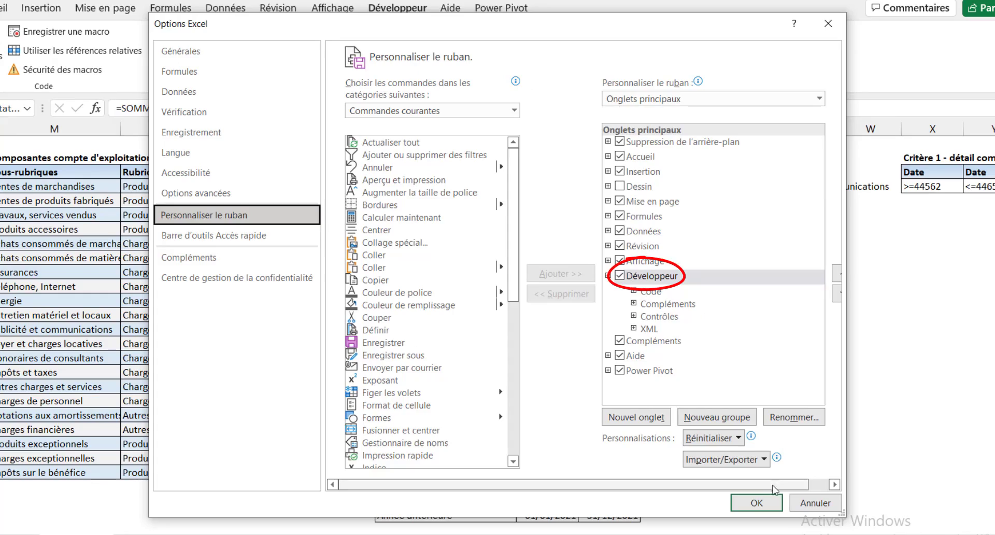
left_click(758, 503)
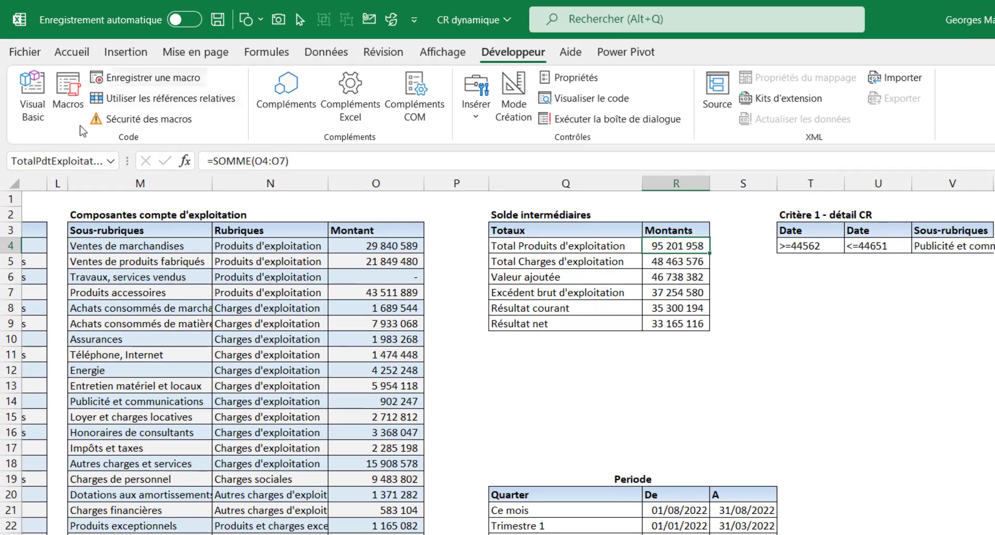
- Open the Visual Basic editor to view the MacroCompteExploitation module, and return to the workbook
left_click(33, 101)
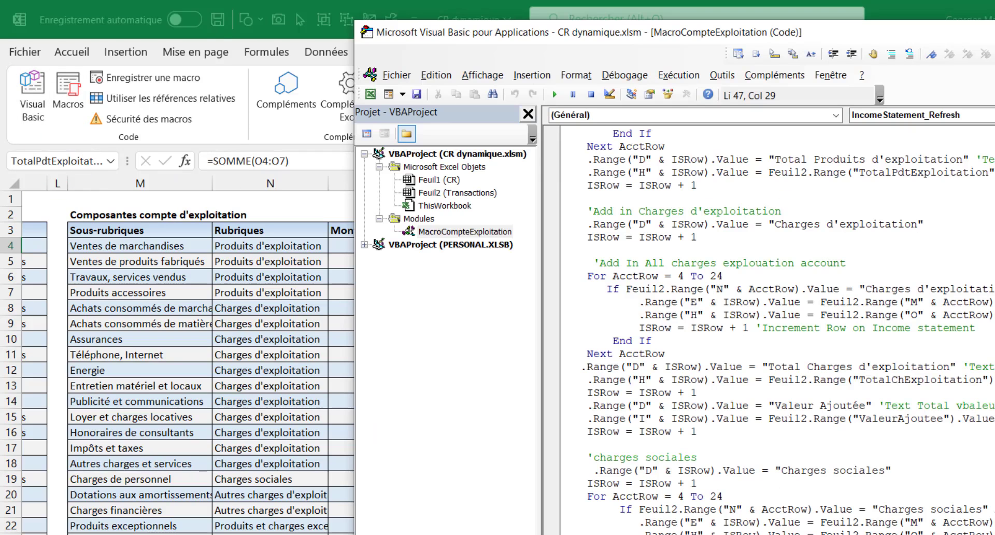
key("alt+q")
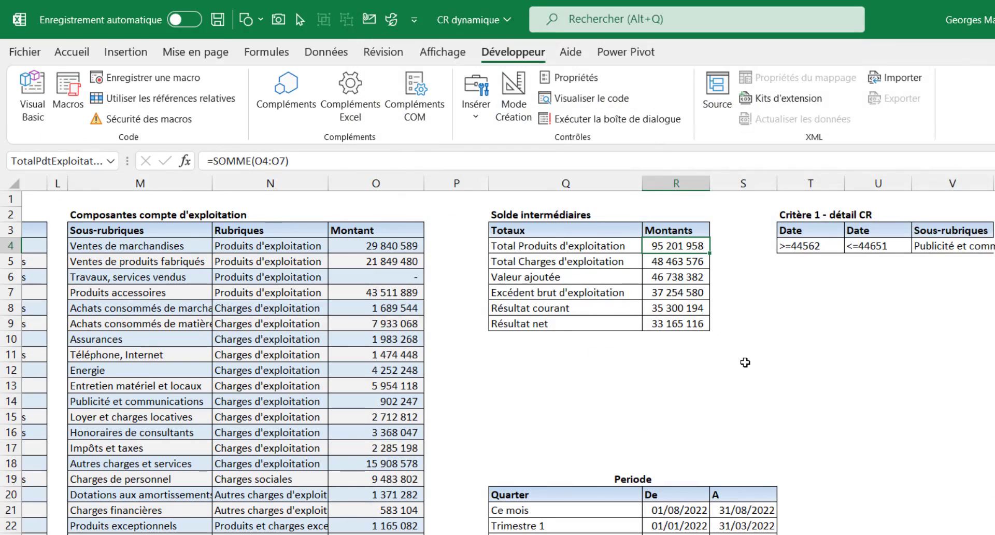
- Reopen the Visual Basic editor and view the beginning of the IncomeStatement_Refresh macro in the MacroCompteExploitation module
key("alt+F11")
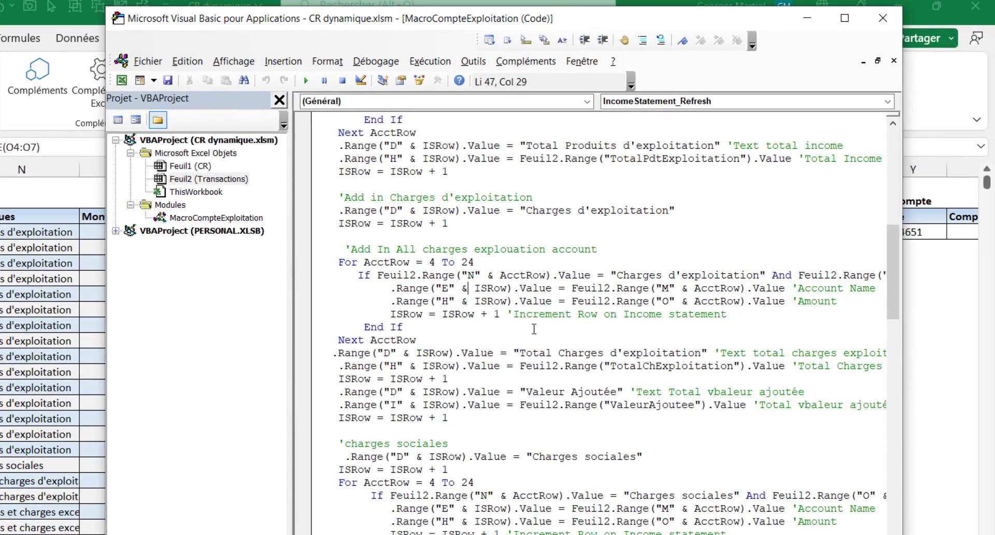
scroll(516, 317, "up", 11)
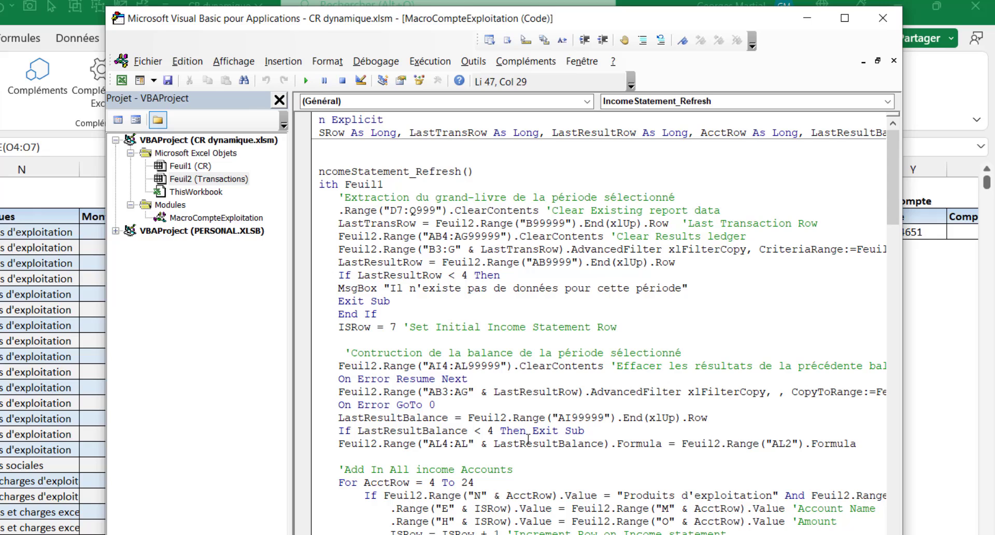
scroll(536, 456, "left", 2)
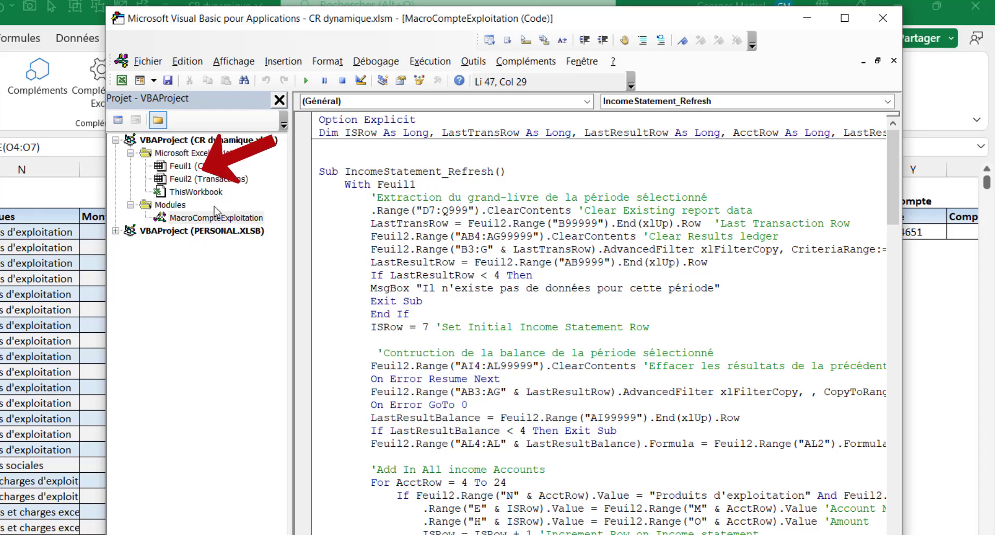
- Open the code of Feuil1 (CR) and examine its Worksheet_Change and Worksheet_SelectionChange event procedures
double_click(190, 167)
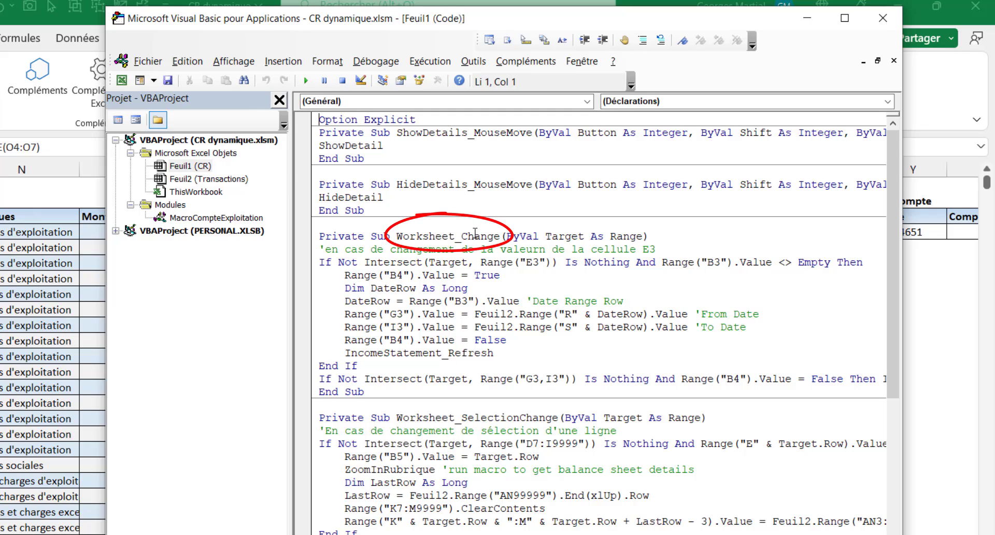
double_click(475, 236)
left_click(477, 237)
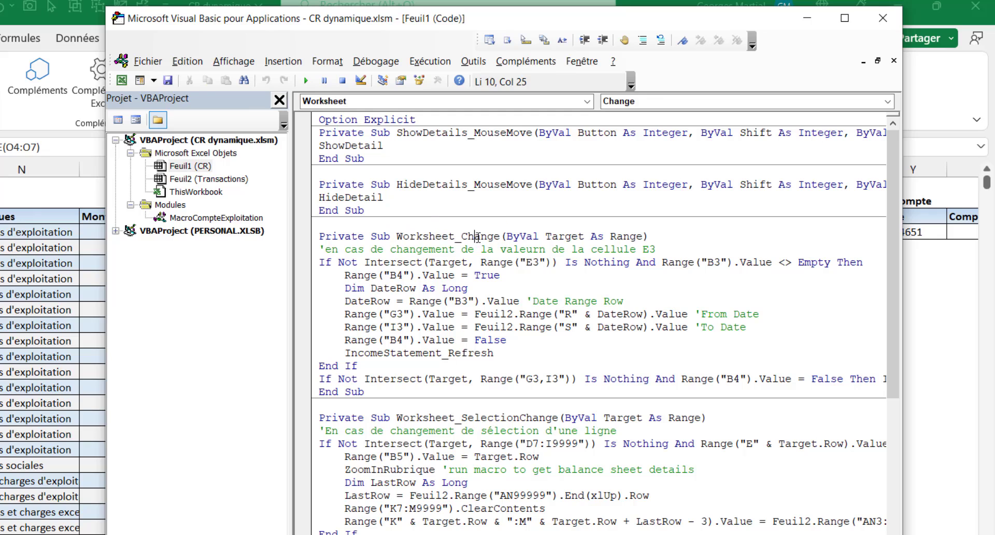
scroll(493, 410, "down", 3)
double_click(492, 302)
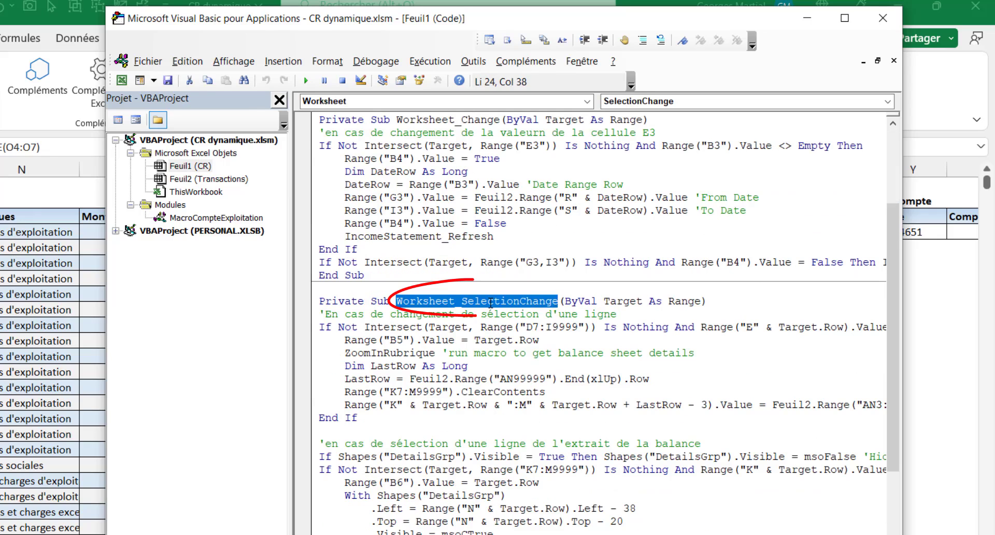
scroll(478, 332, "down", 2)
scroll(478, 338, "up", 5)
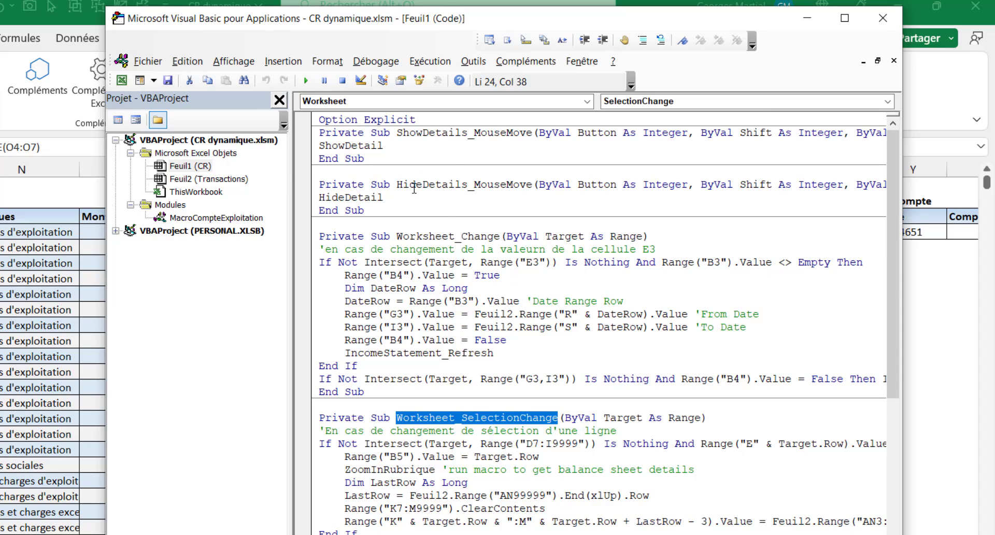
- Examine the HideDetails_MouseMove and ShowDetails_MouseMove procedures and the HideDetail and ShowDetail macros they call
left_click(514, 185)
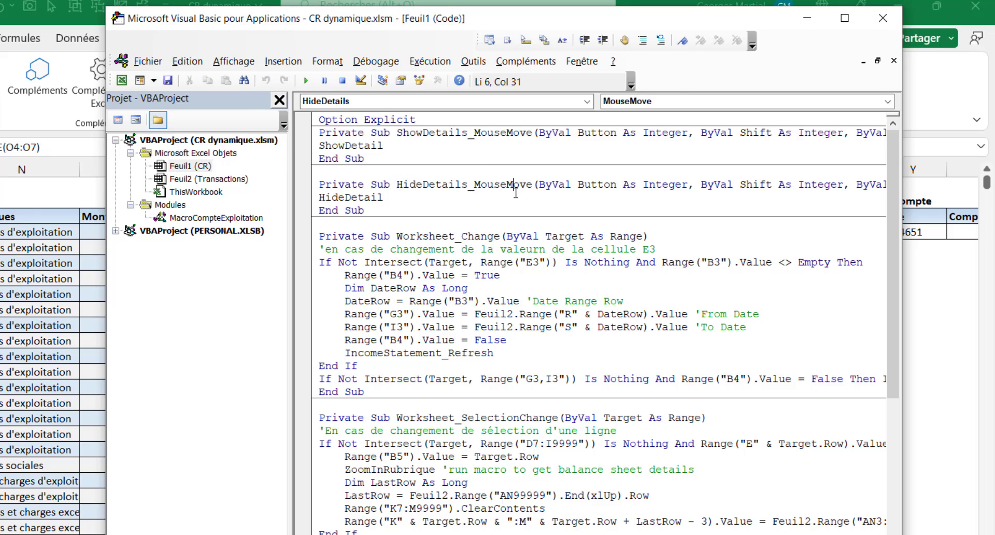
left_click(406, 203)
double_click(350, 197)
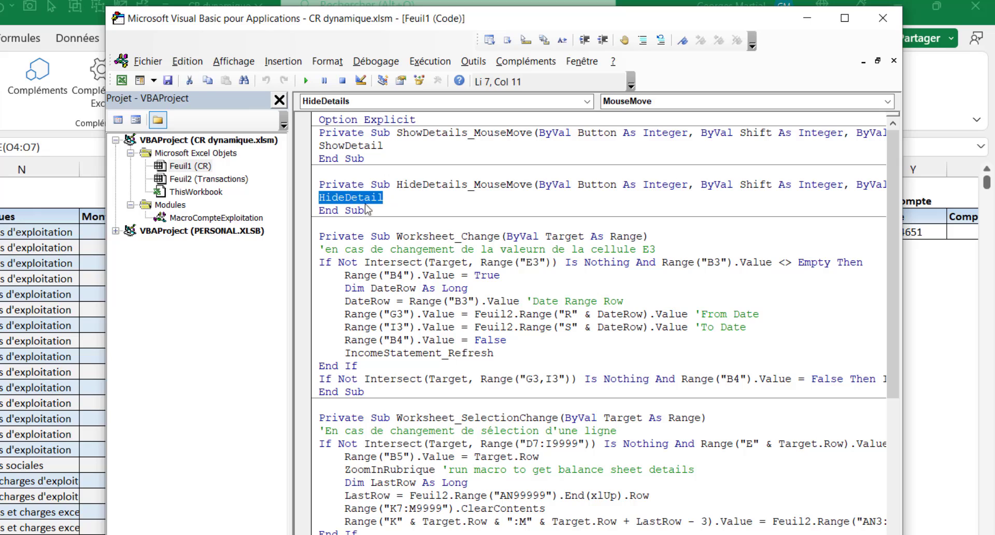
double_click(351, 145)
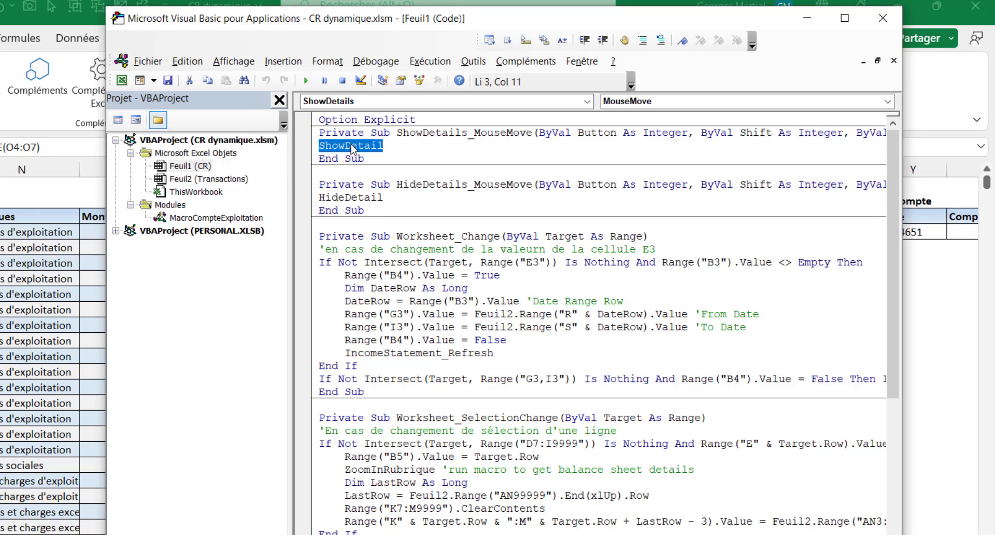
left_click(352, 148)
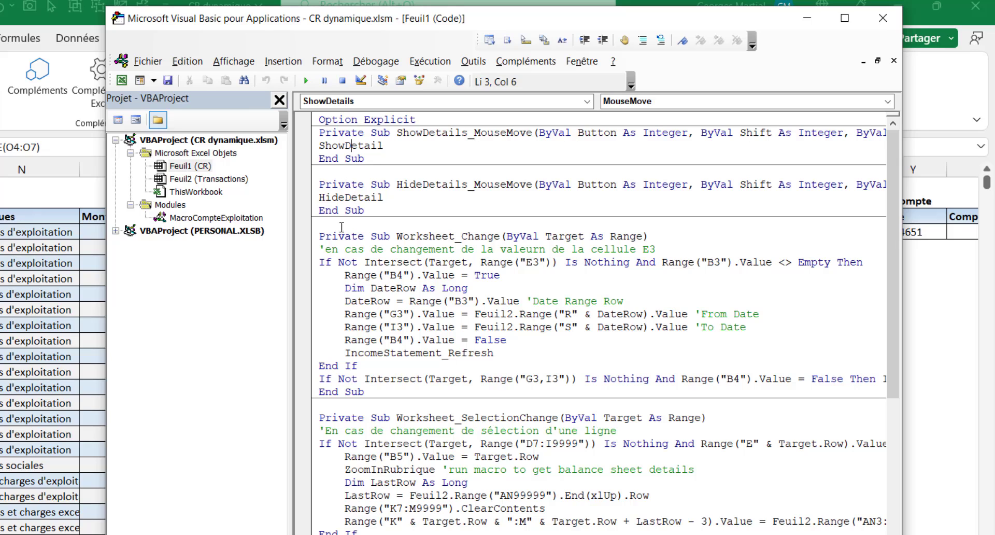
- Locate the ShowDetail and HideDetail macros in the MacroCompteExploitation module, and return to the workbook
double_click(226, 218)
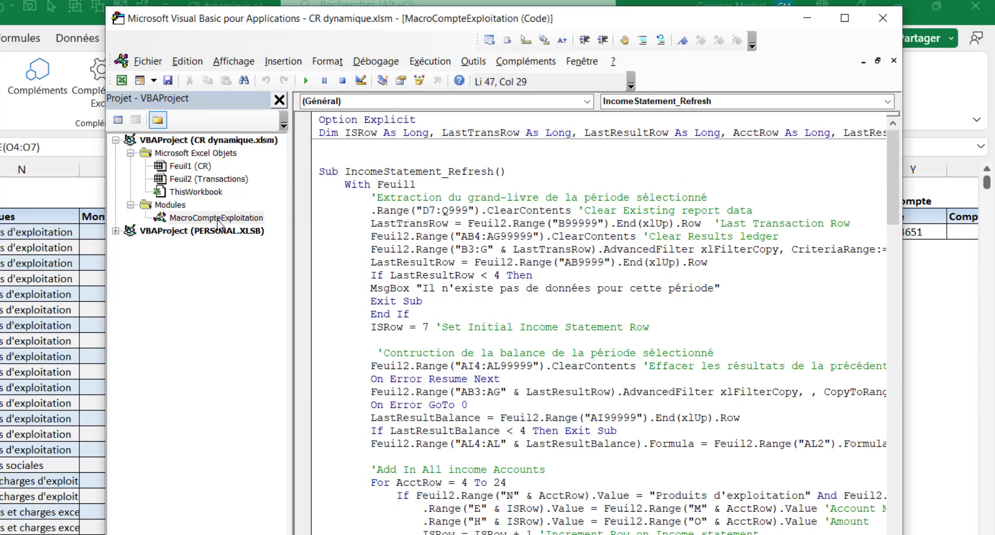
scroll(665, 373, "down", 20)
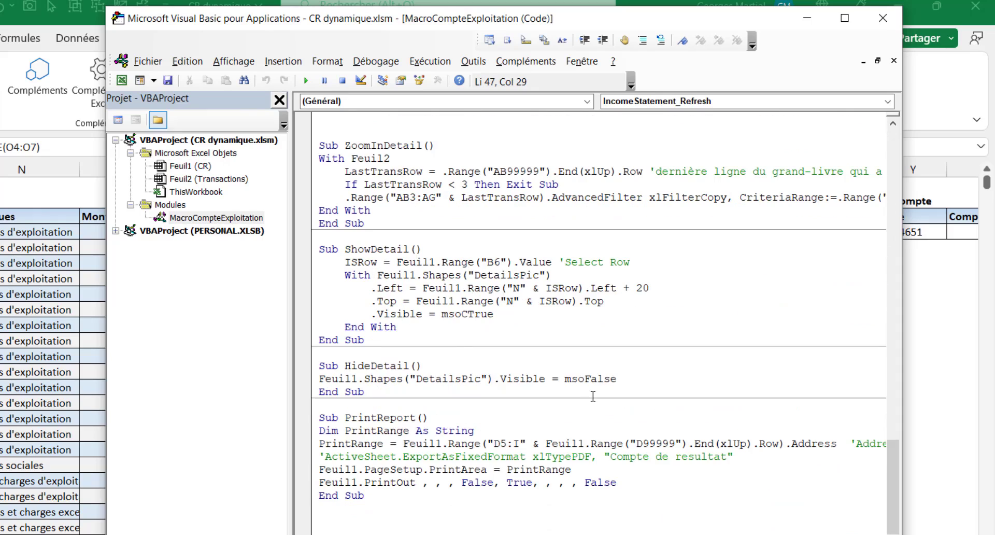
double_click(386, 247)
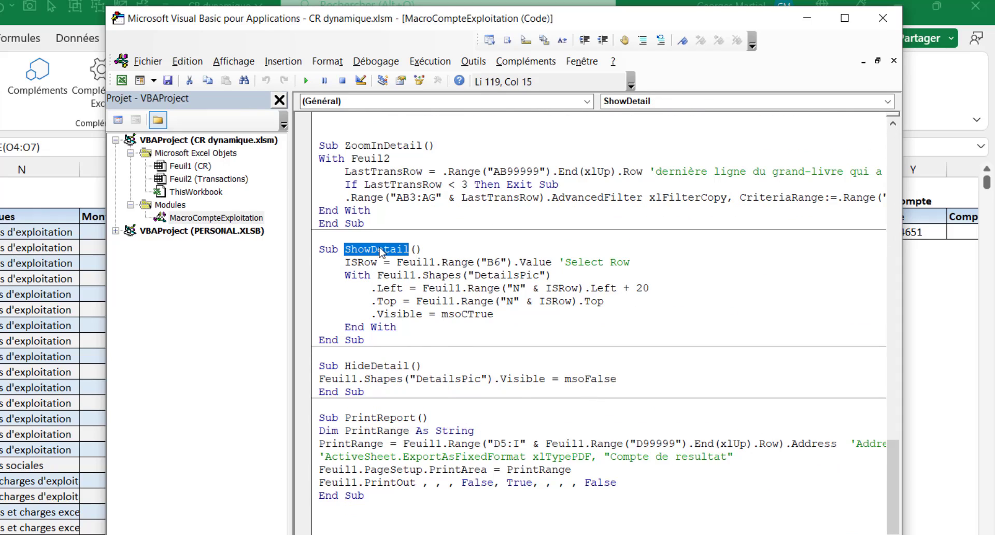
scroll(447, 415, "down", 1)
double_click(388, 353)
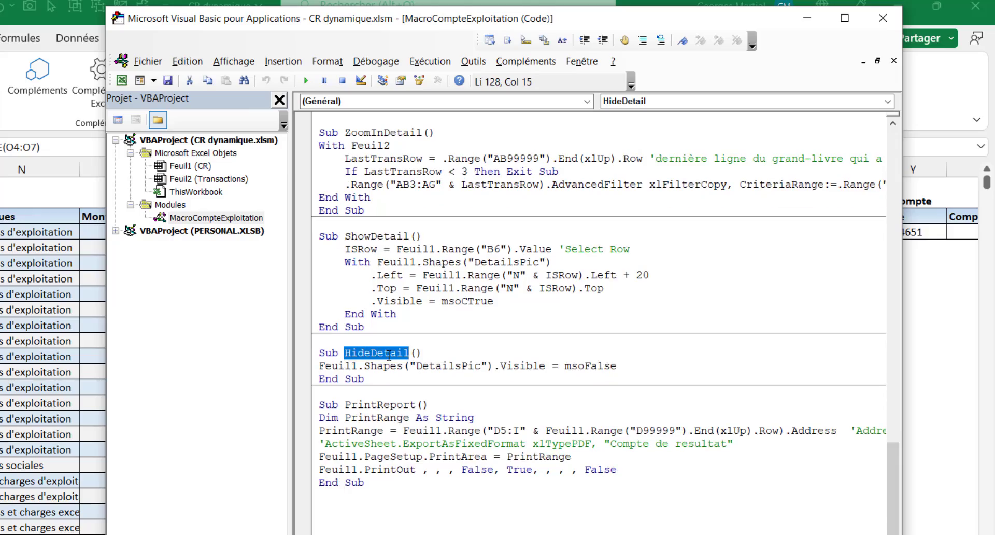
scroll(493, 302, "up", 3)
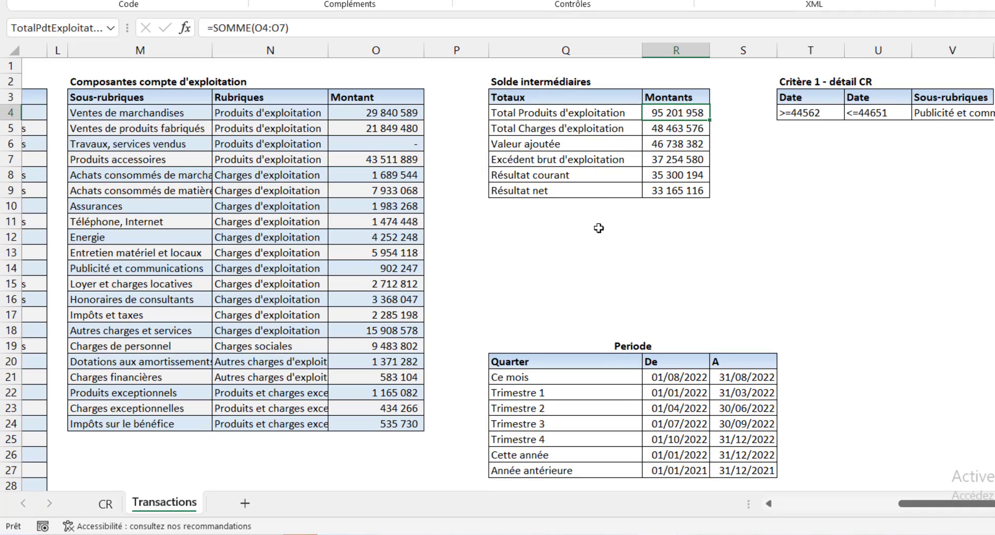
- Review the Solde intermédiaires table on the Transactions sheet, including the Total Charges d'exploitation formula in R5
left_click(577, 119)
left_click(580, 143)
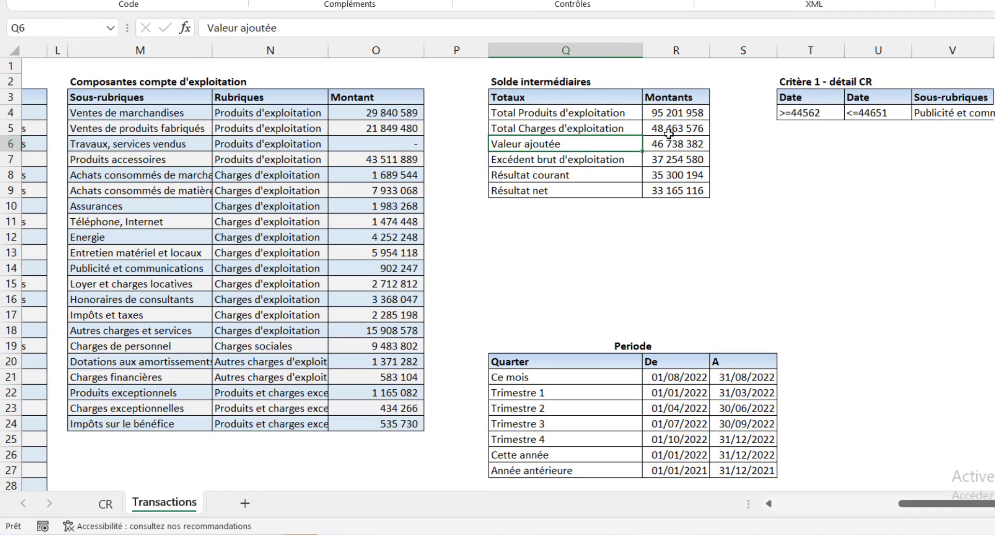
left_click(669, 130)
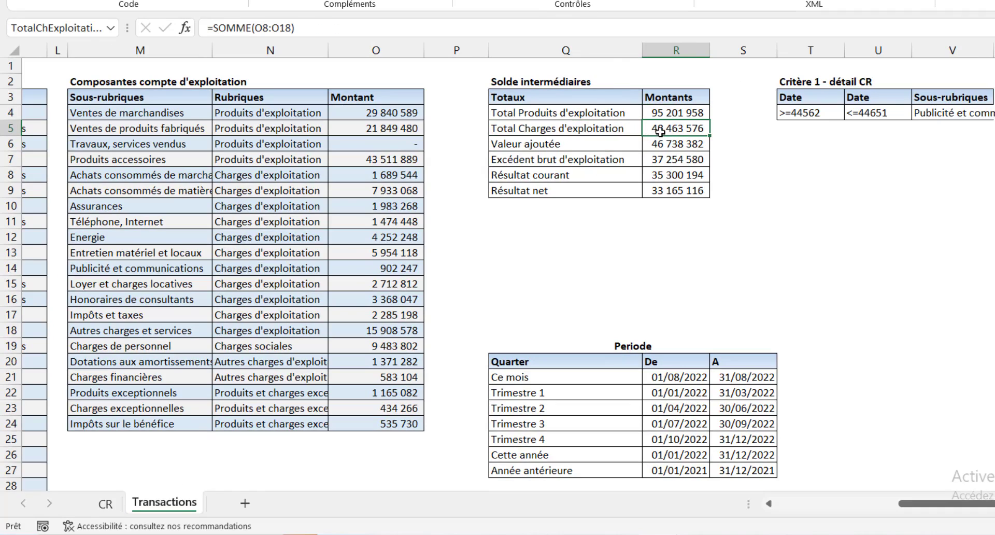
left_click(576, 129)
left_click(589, 156)
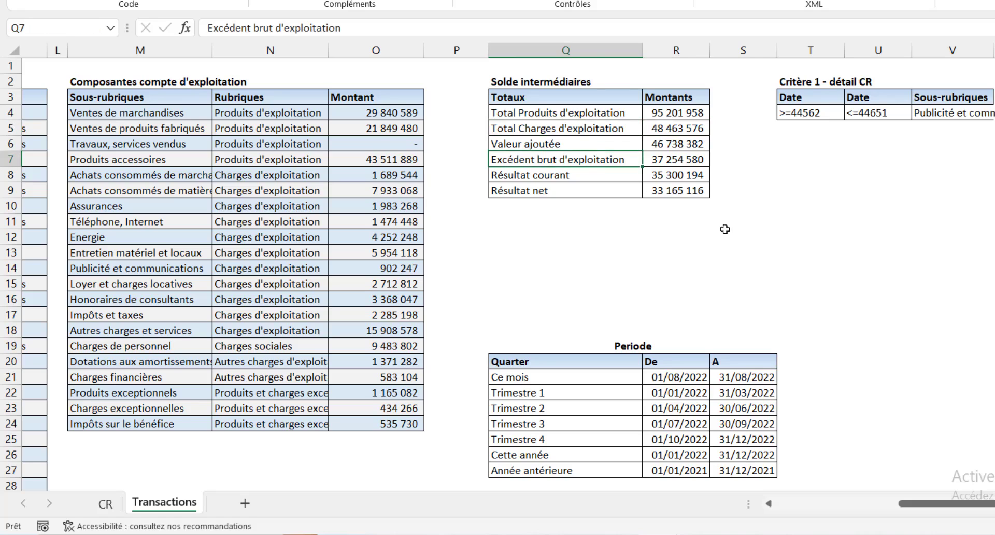
- Review the Periode table on the Transactions sheet, including the start date formula for Trimestre 2 in R23
scroll(715, 241, "down", 4)
left_click_drag(515, 176, 744, 284)
left_click(736, 240)
left_click(687, 227)
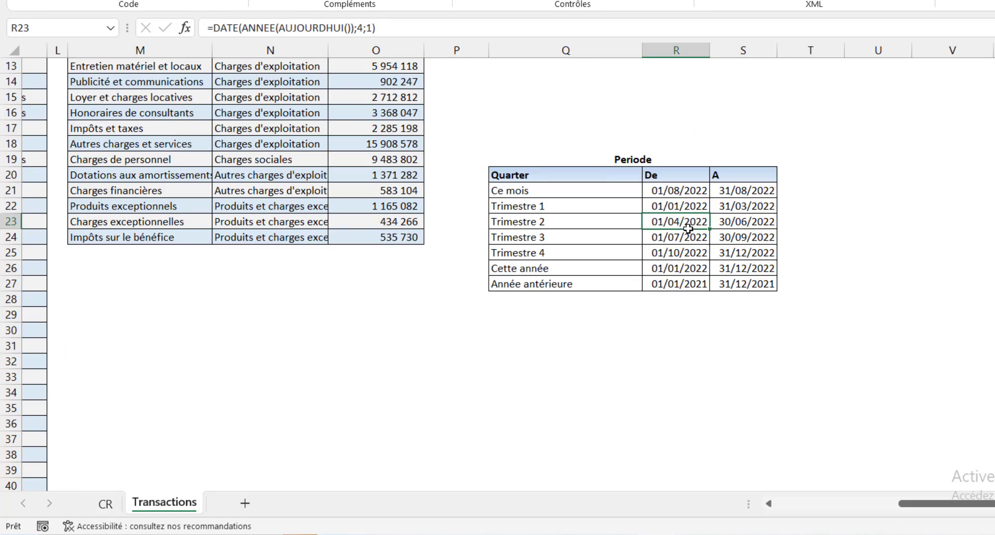
left_click(602, 176)
left_click_drag(655, 190, 758, 313)
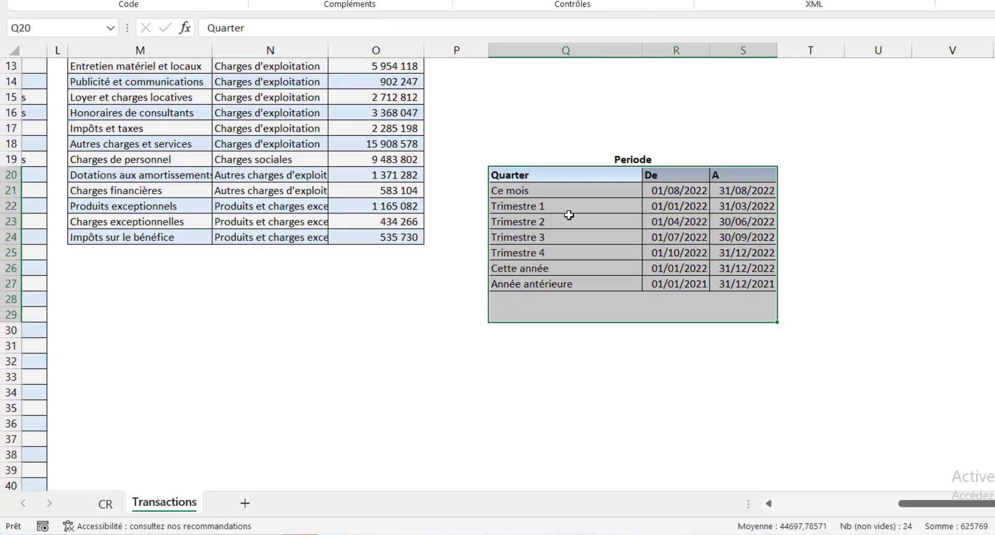
- Select the period labels in Q21:Q27, check the range referenced by the name Periode in the Name Manager, and close it
left_click(575, 201)
left_click_drag(574, 190, 580, 284)
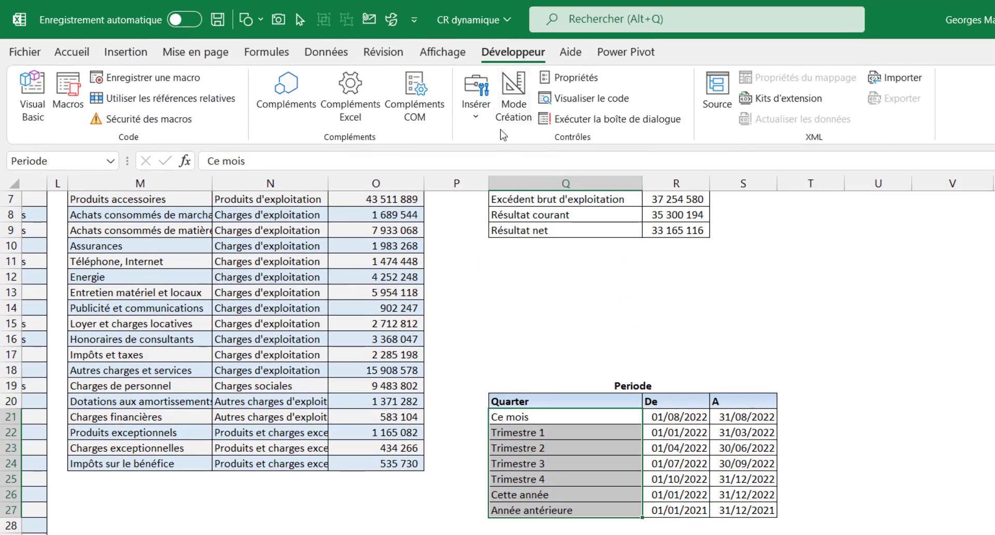
left_click(262, 54)
left_click(581, 93)
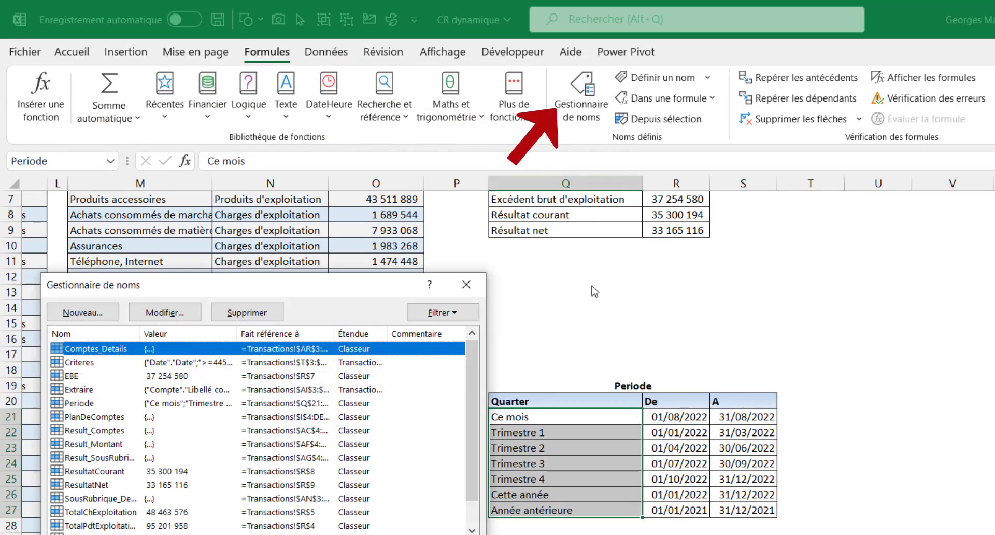
left_click(94, 417)
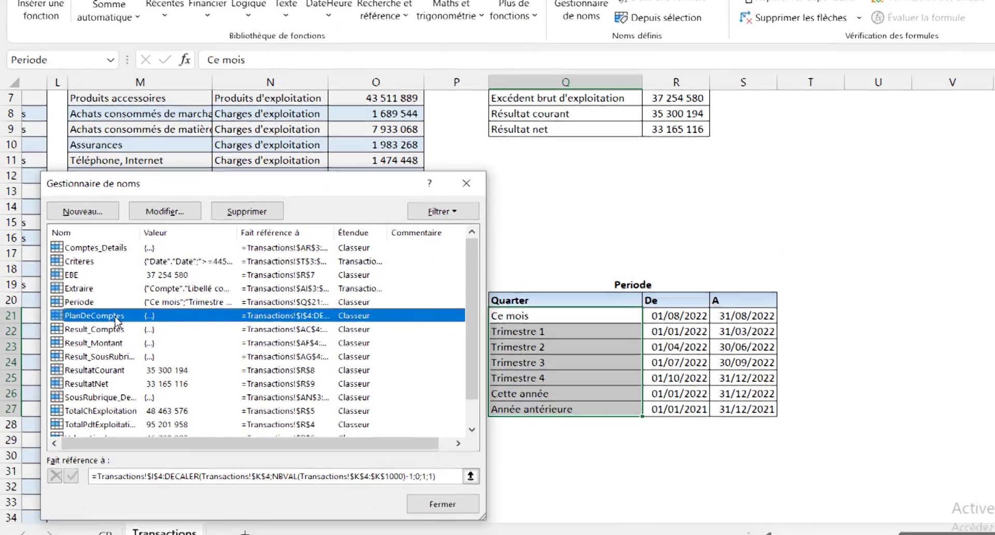
left_click(103, 403)
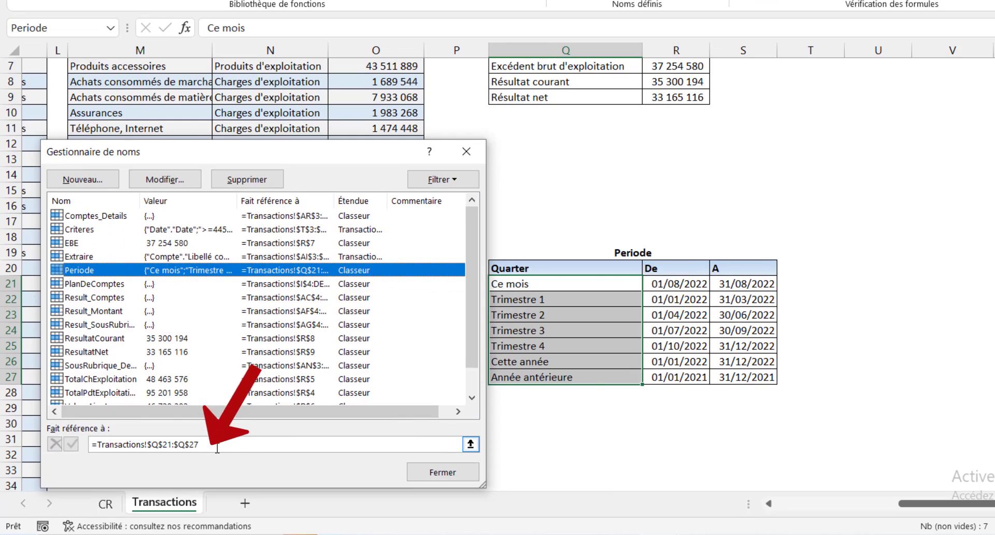
left_click(332, 445)
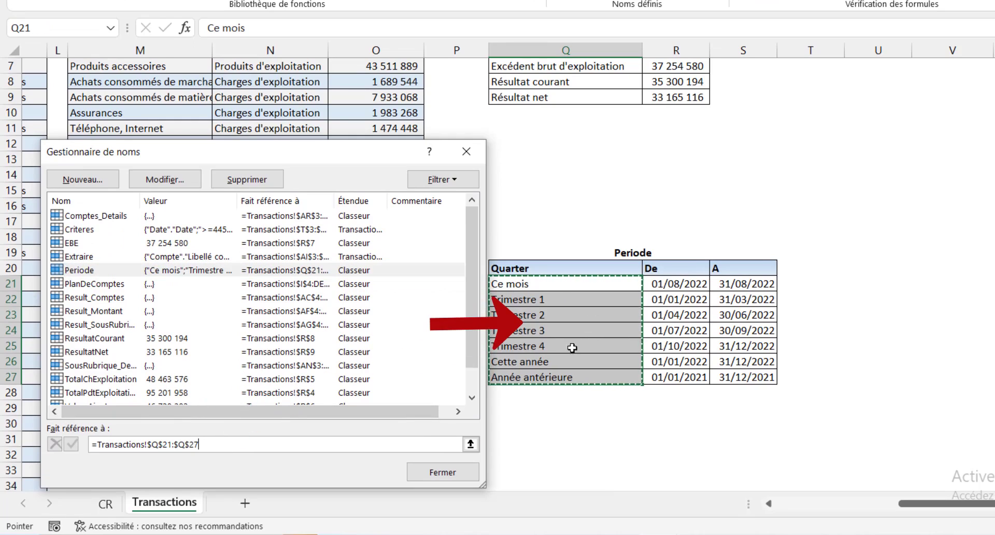
left_click(457, 482)
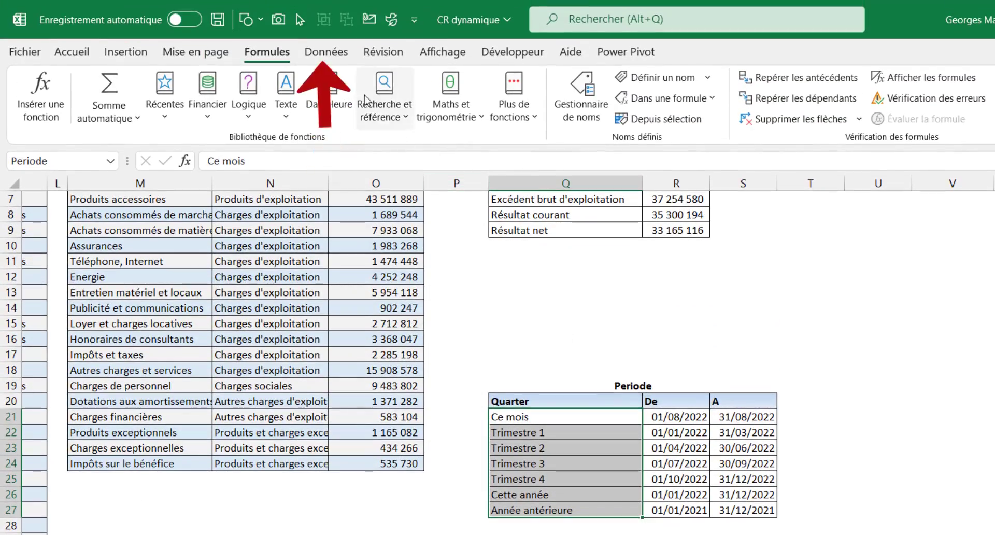
- Check the data validation list source of the Période cell E3 on the CR sheet and view its drop-down choices without changing them
left_click(328, 53)
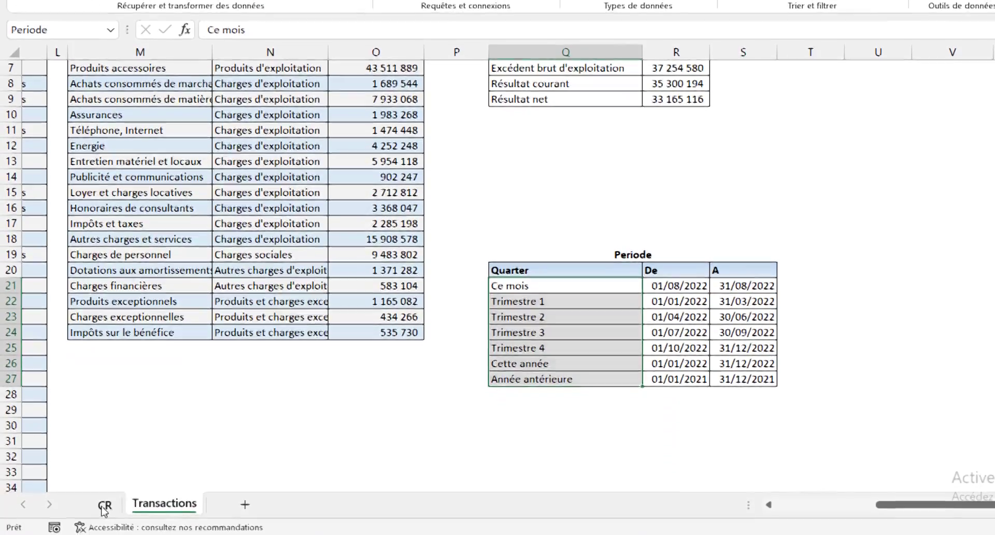
left_click(106, 502)
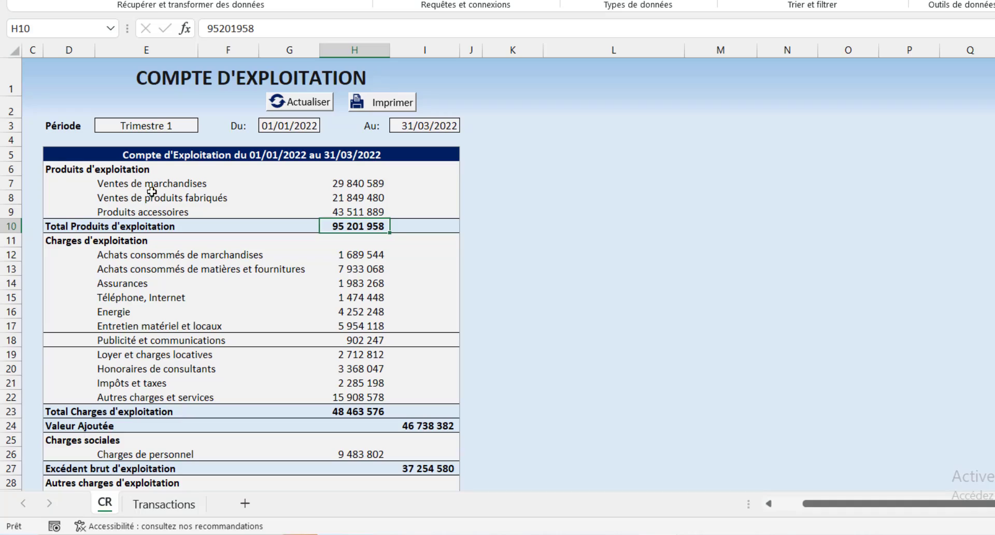
left_click(150, 127)
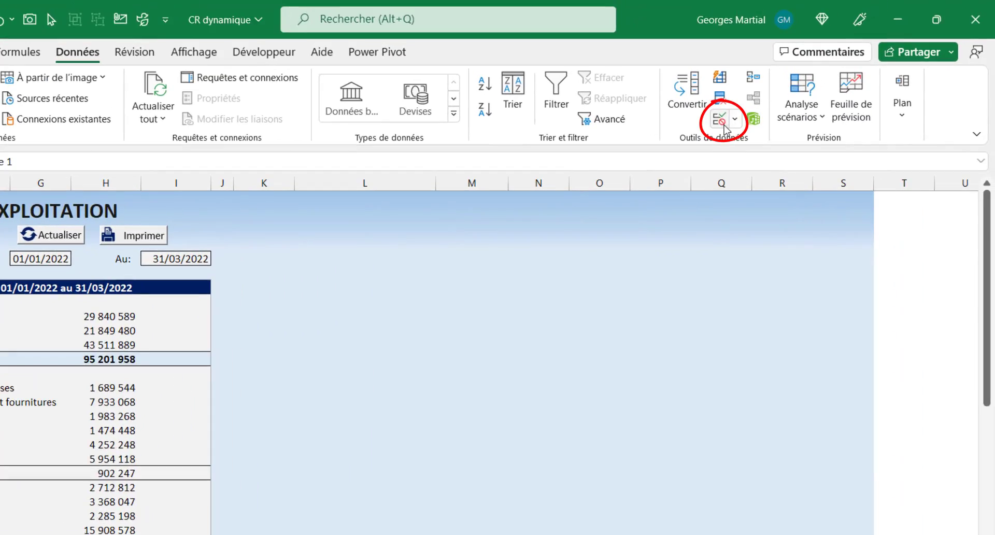
left_click(723, 124)
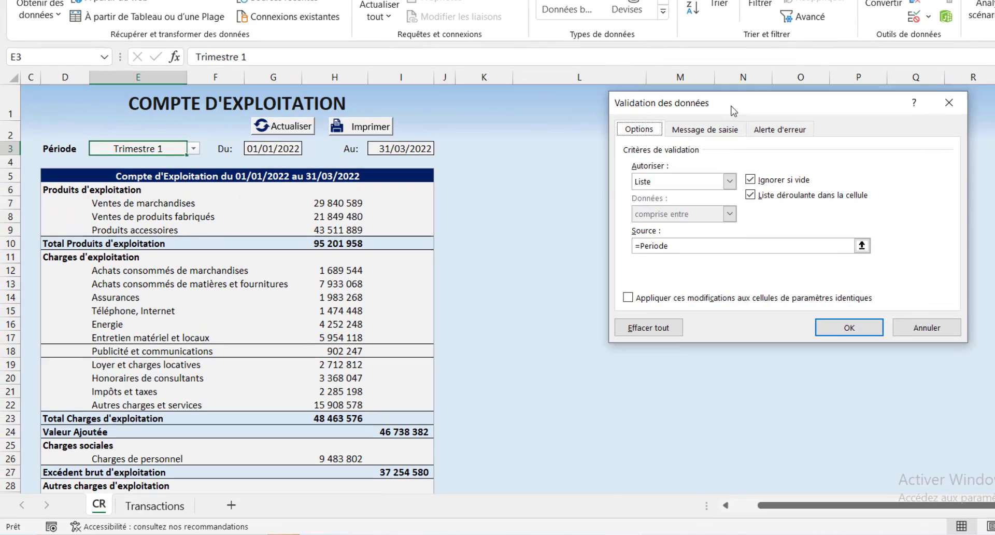
left_click_drag(731, 106, 731, 105)
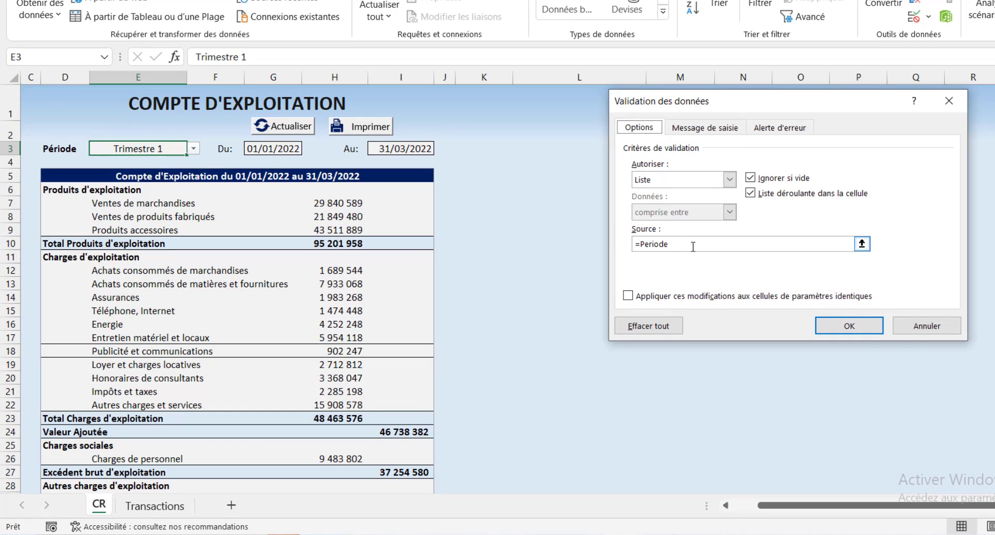
left_click(919, 330)
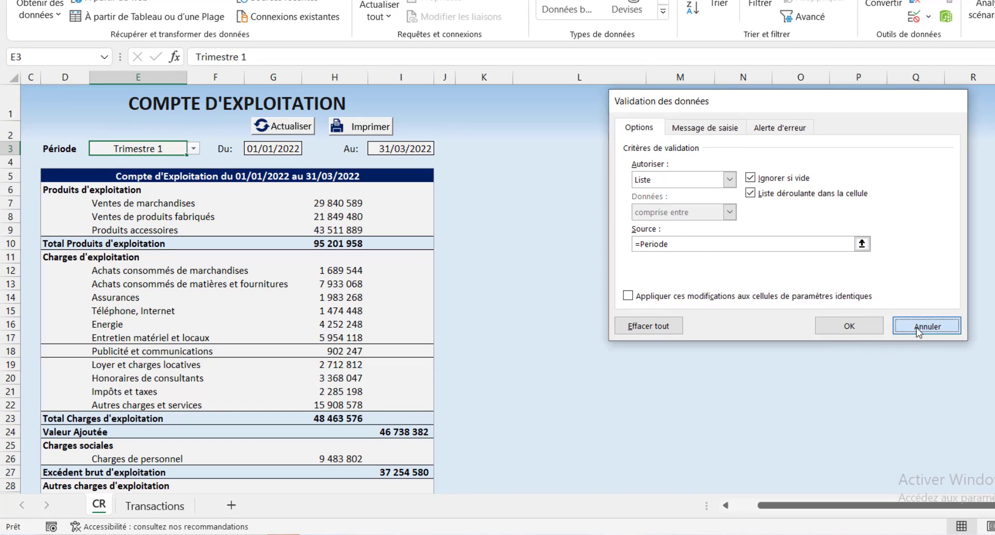
left_click(193, 149)
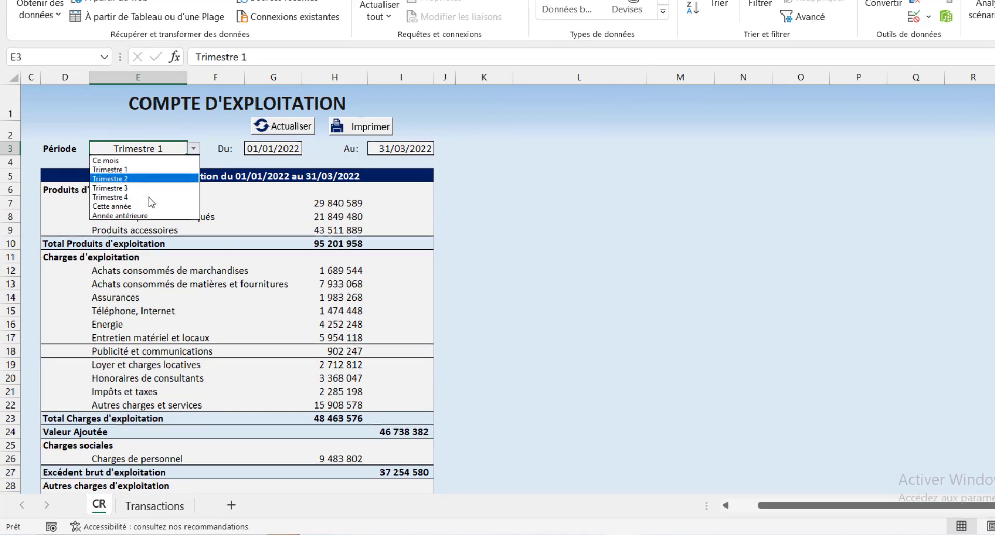
key("Escape")
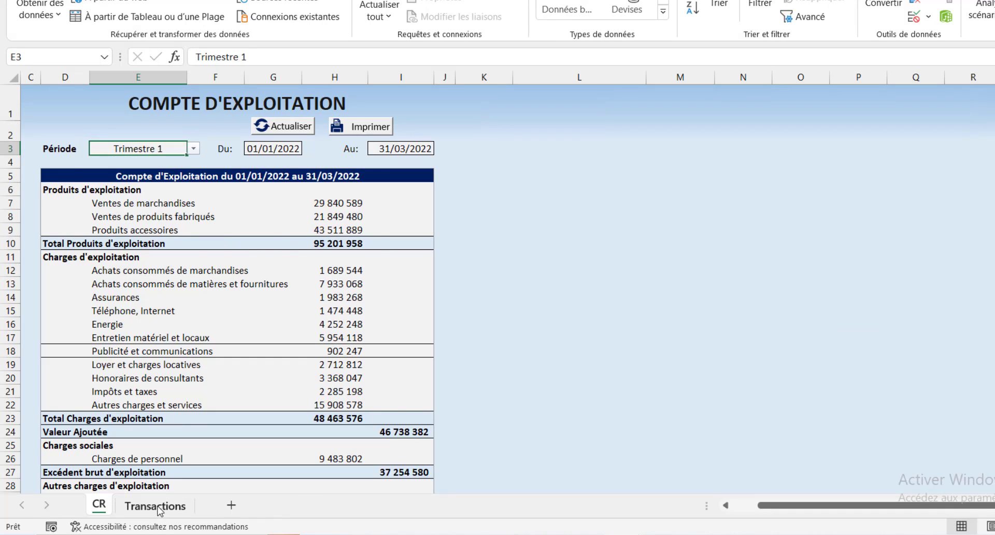
- Review the start and end dates in the Periode table on the Transactions sheet, inspecting the Trimestre 2 formulas in R23 and S23
left_click(156, 506)
left_click(617, 313)
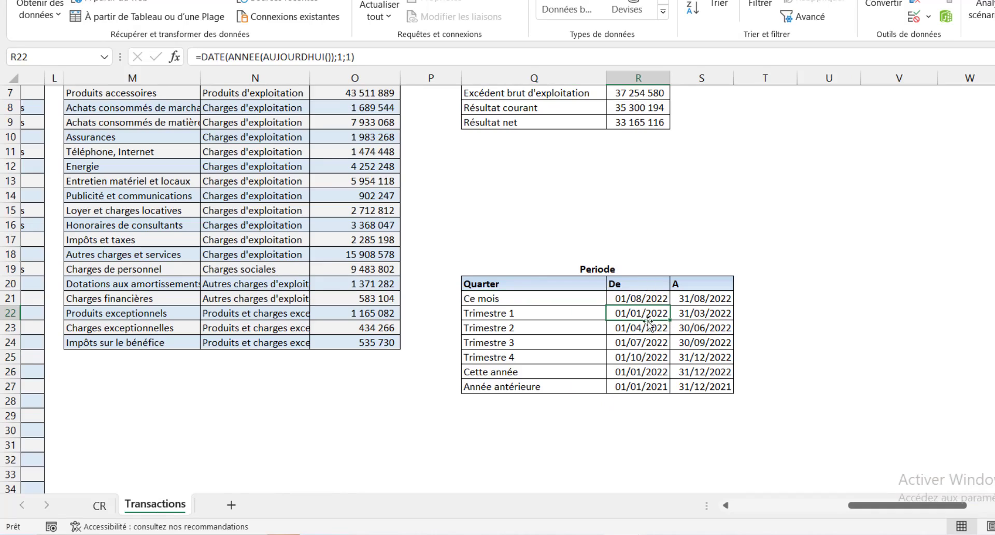
left_click_drag(648, 298, 648, 372)
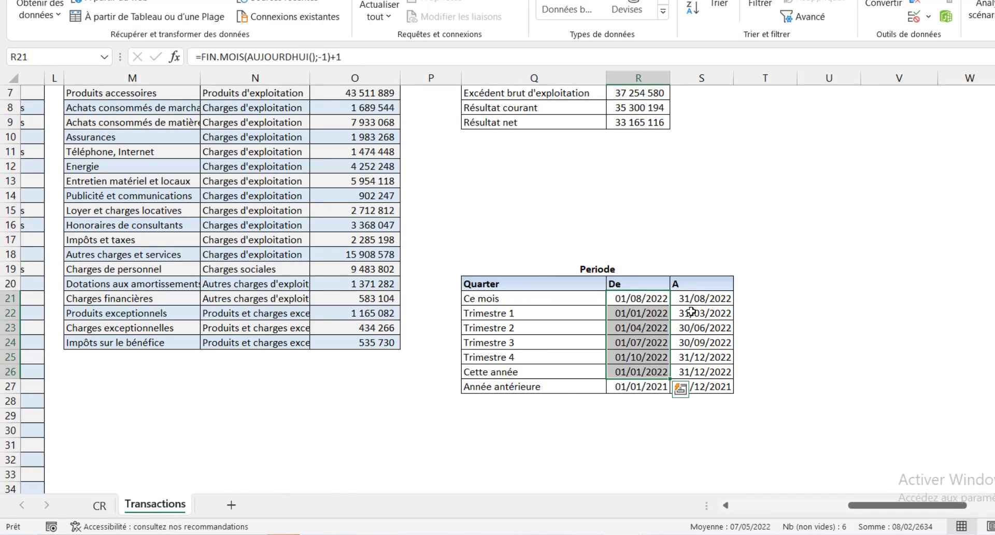
left_click(702, 327)
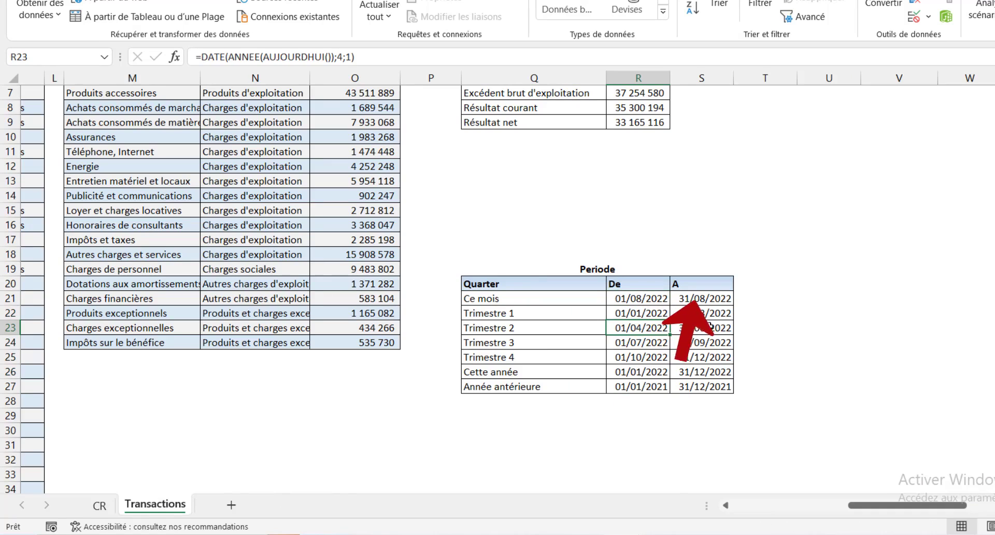
left_click(643, 327)
double_click(643, 328)
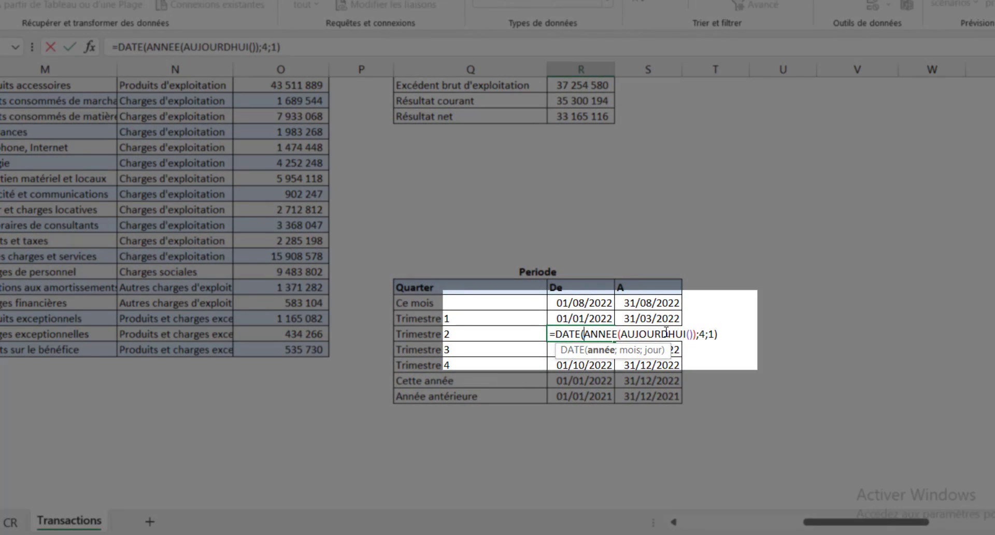
key("Escape")
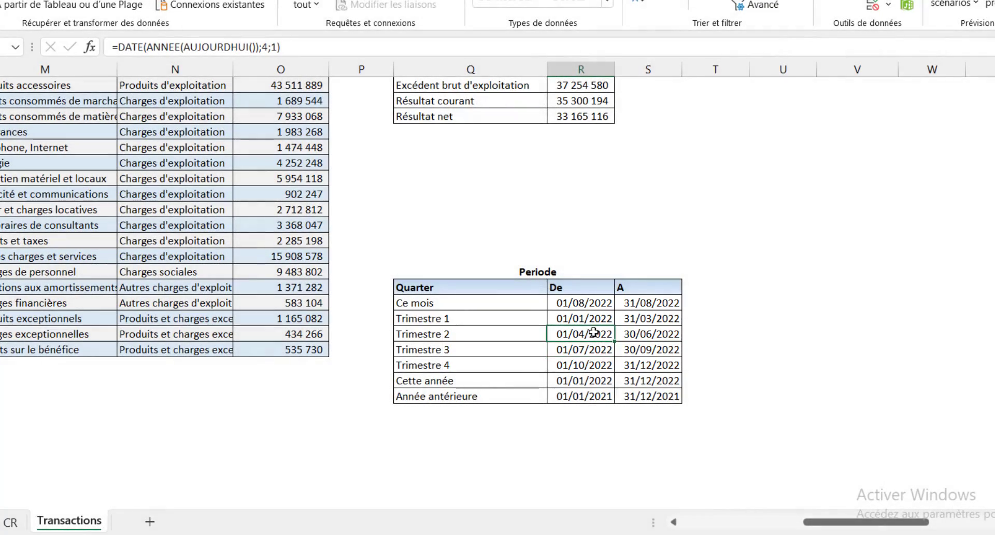
left_click(648, 332)
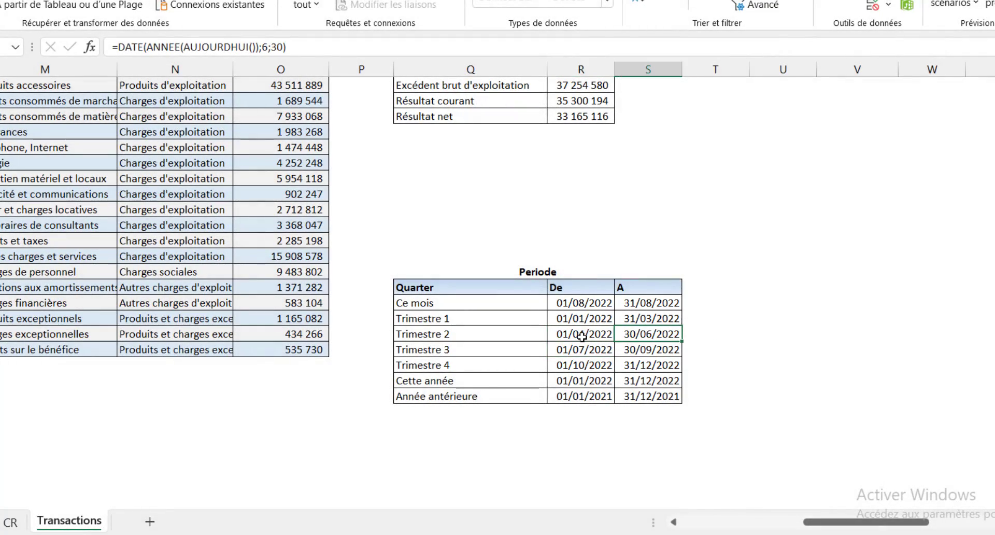
left_click(580, 334)
- Set the Période cell E3 on the CR sheet to Trimestre 3
left_click(72, 531)
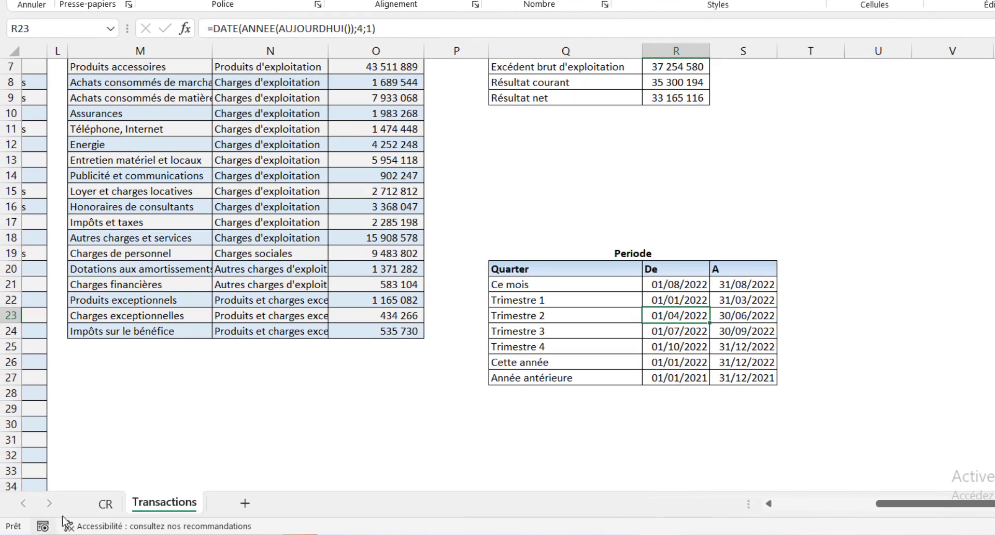
left_click(106, 504)
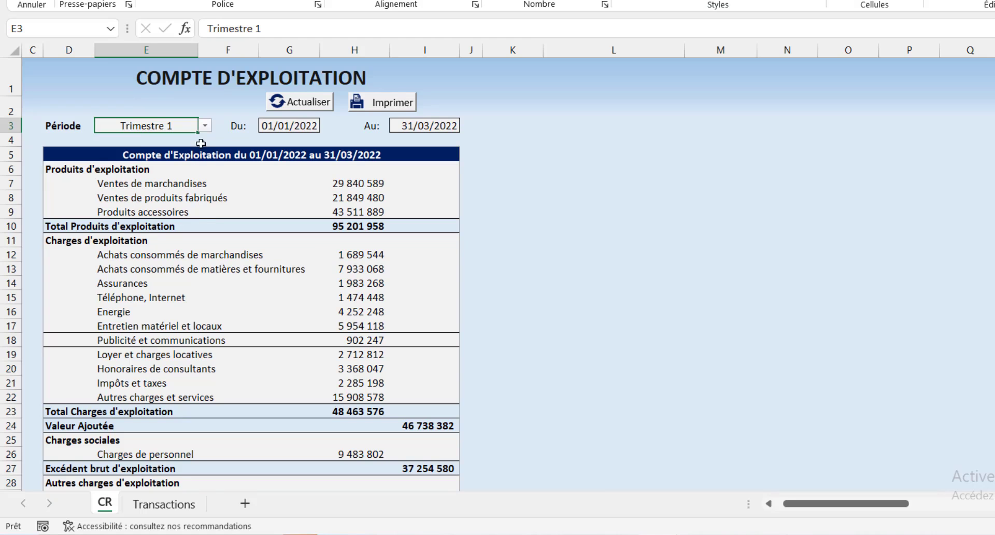
left_click(207, 127)
left_click(171, 168)
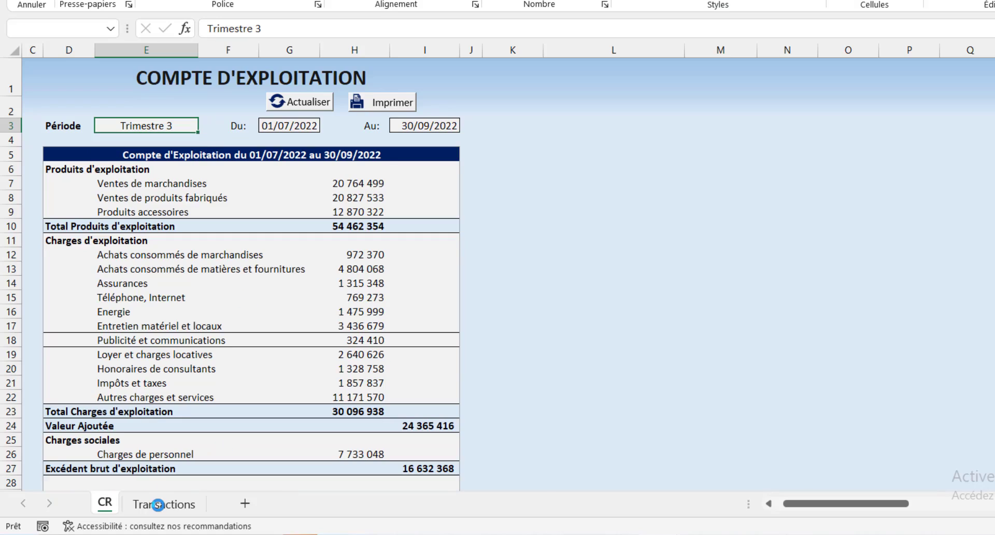
- Review the Critère 1 criteria tables and the Extraction grand-livre période table on the Transactions sheet
left_click(161, 504)
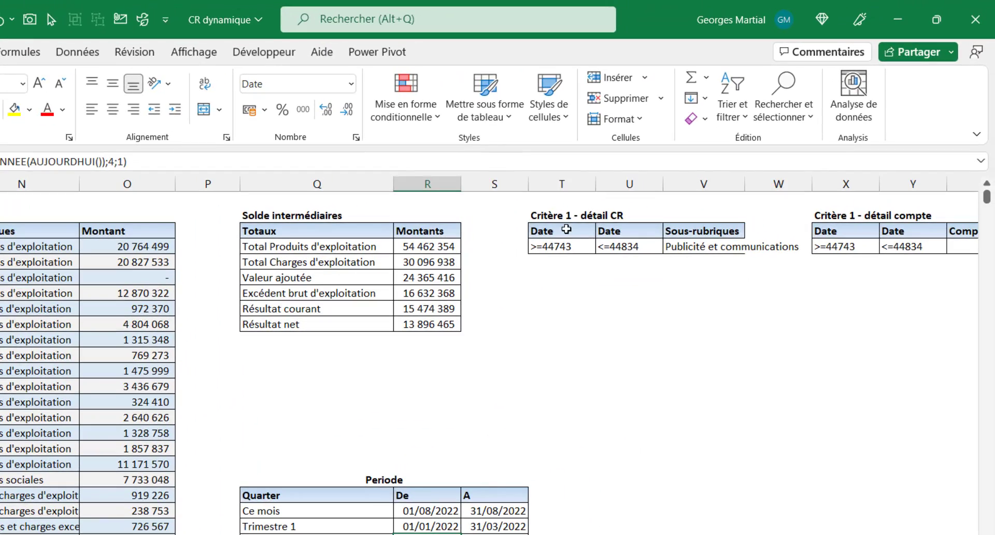
left_click(567, 229)
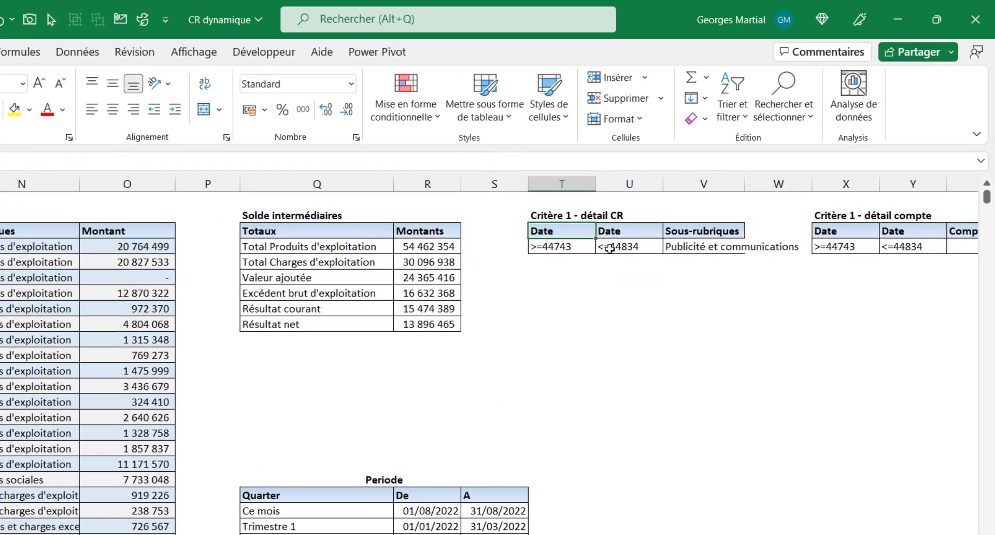
scroll(489, 355, "right", 6)
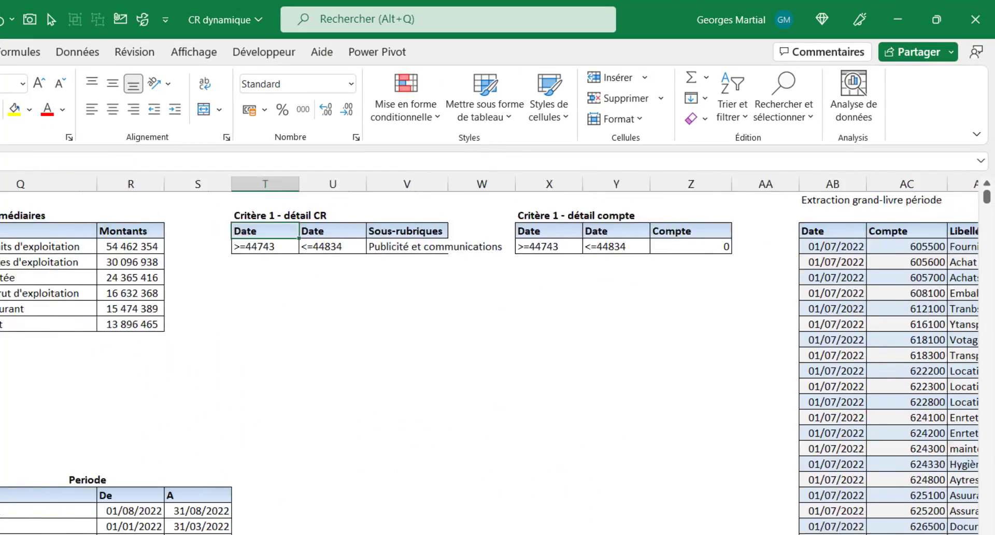
left_click(137, 215)
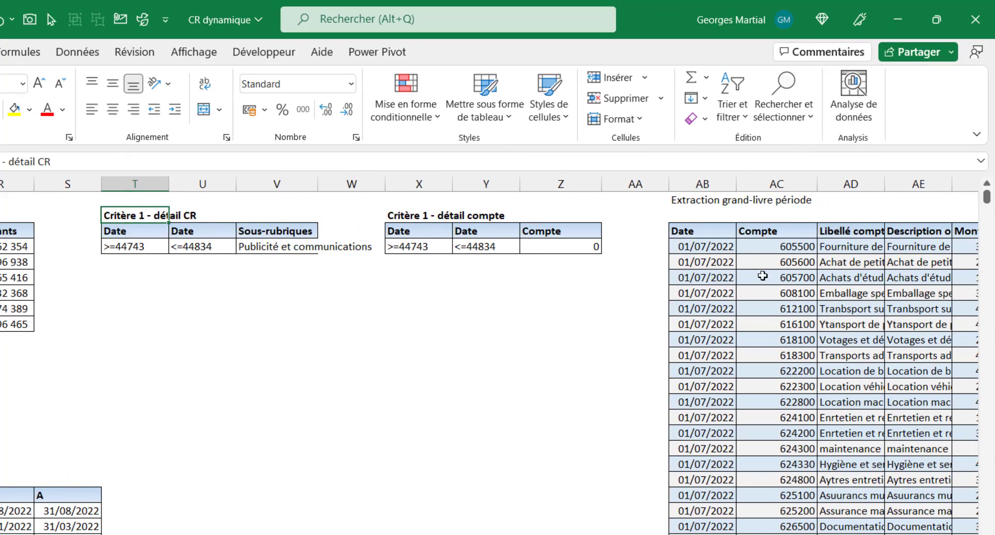
left_click_drag(718, 233, 881, 392)
scroll(490, 363, "right", 6)
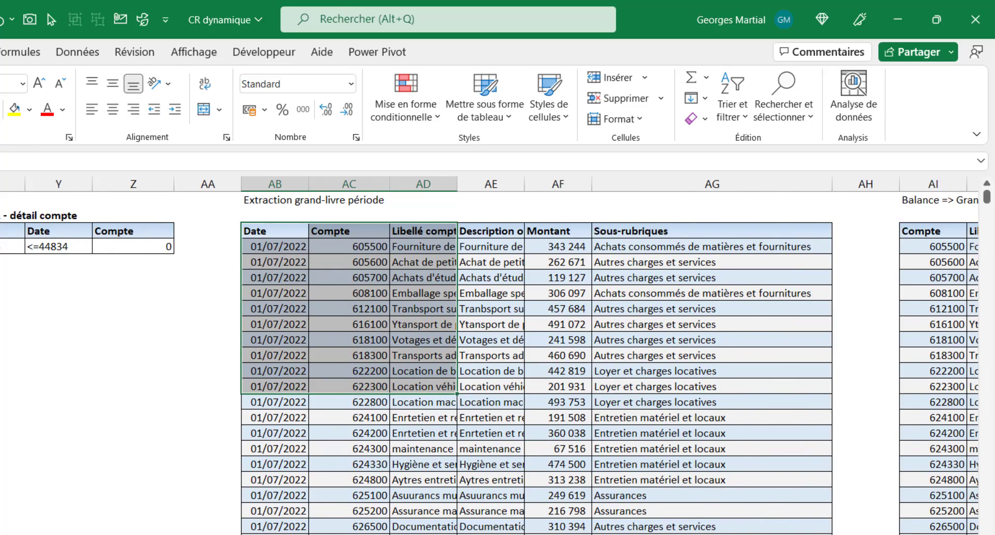
- Review the Balance => Grand-livre extrait, Balance de la sous-rubrique sélectionnée and Detail du compte tables
scroll(490, 362, "right", 8)
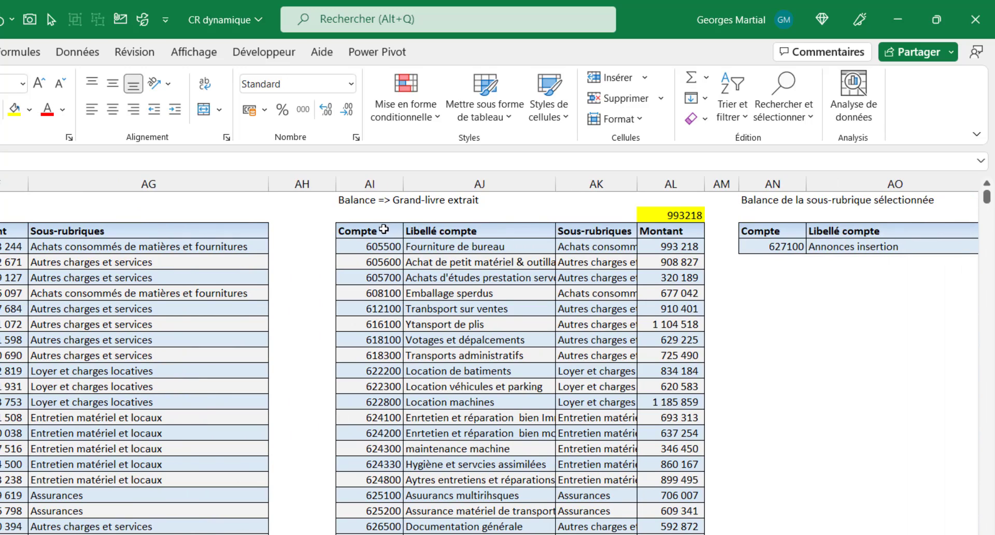
left_click_drag(386, 229, 626, 437)
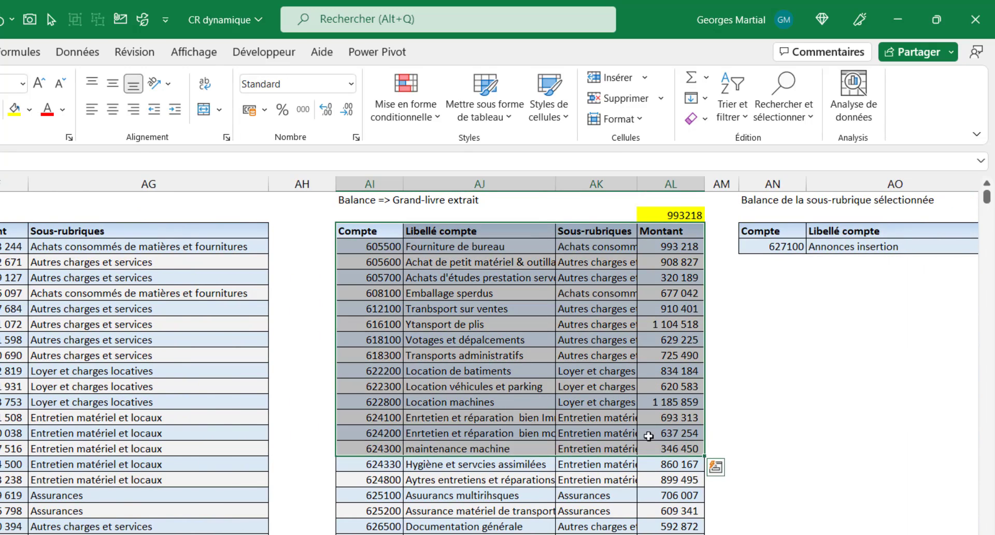
scroll(540, 397, "right", 1)
scroll(490, 363, "right", 6)
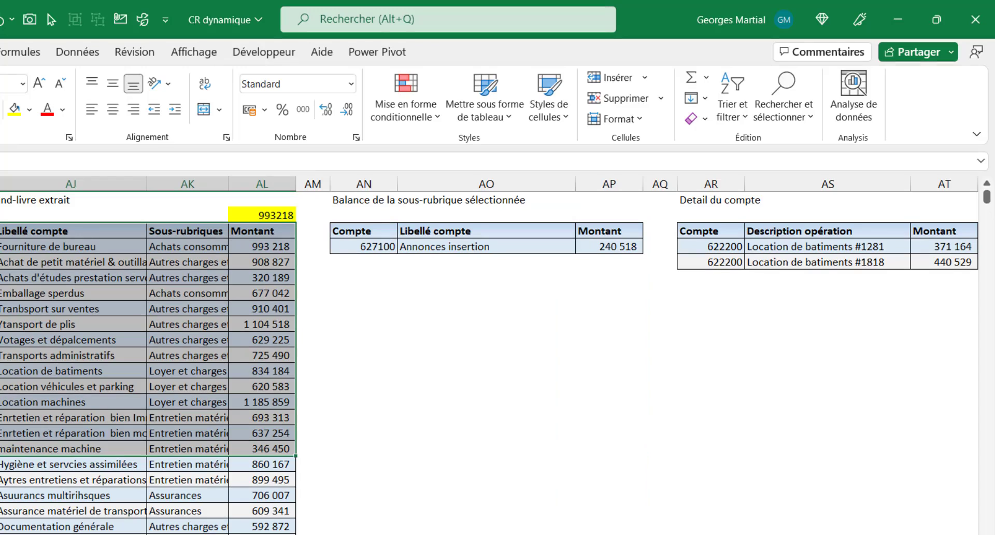
left_click(385, 242)
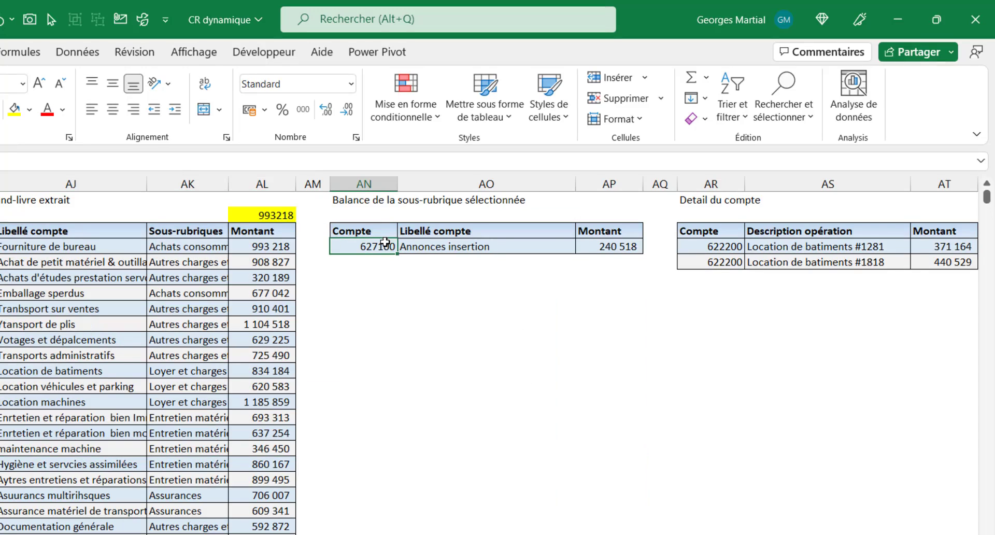
left_click(729, 246)
- Inspect the start date criterion formula in T4 of the Critère 1 - détail CR table without changing it
scroll(489, 355, "left", 10)
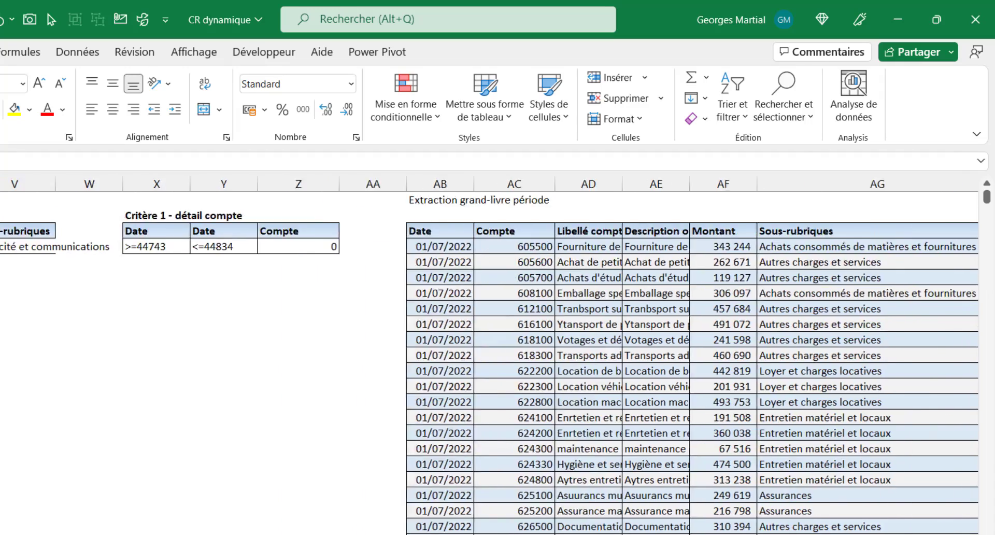
scroll(490, 355, "right", 4)
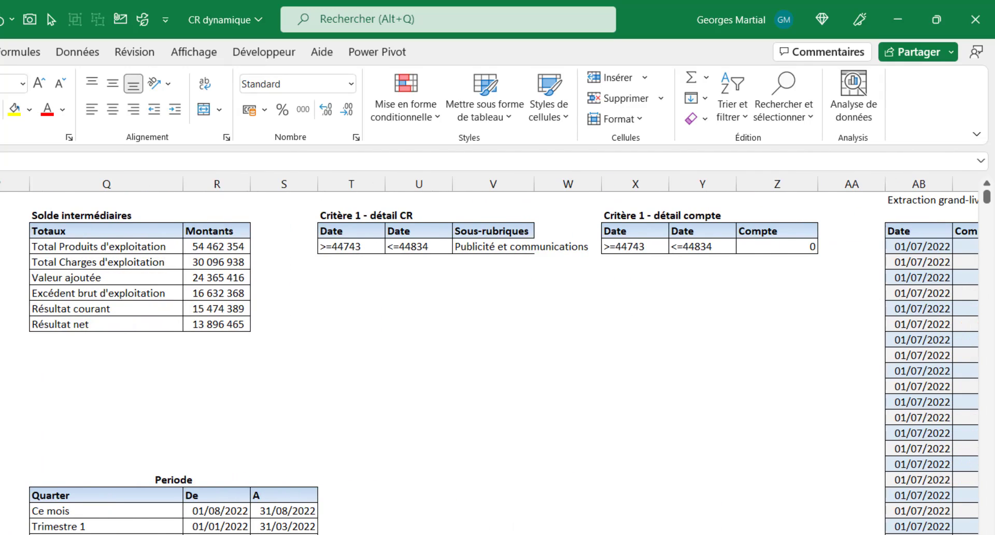
left_click(356, 247)
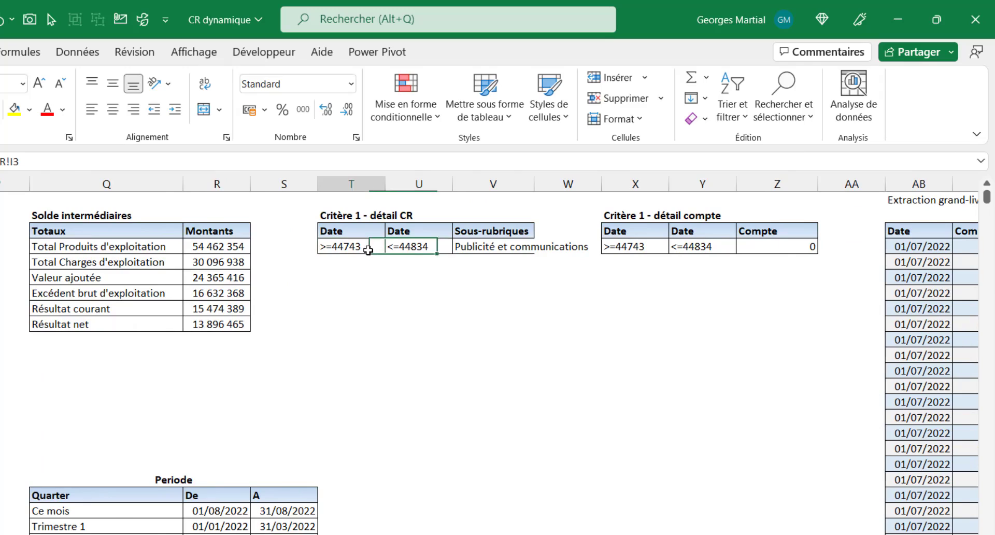
double_click(368, 247)
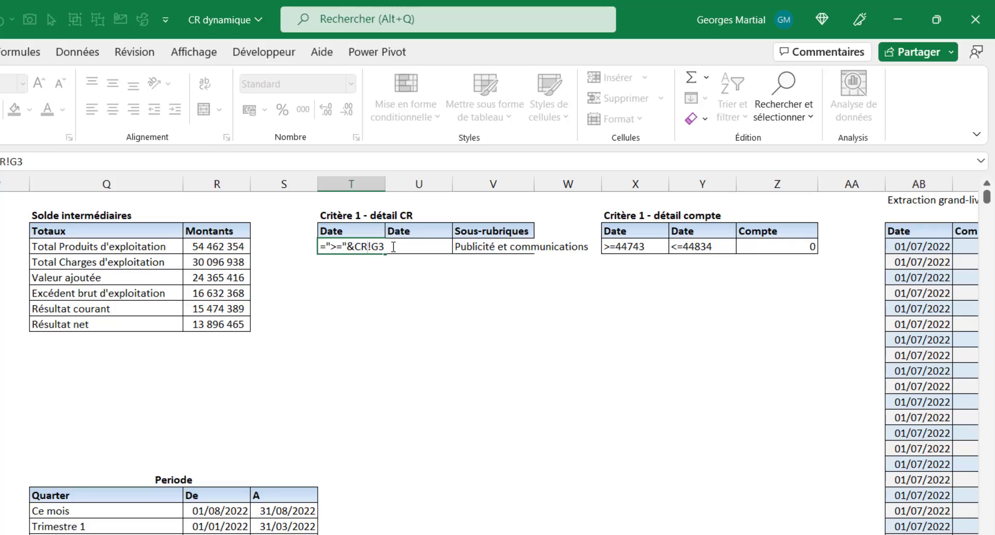
key("Escape")
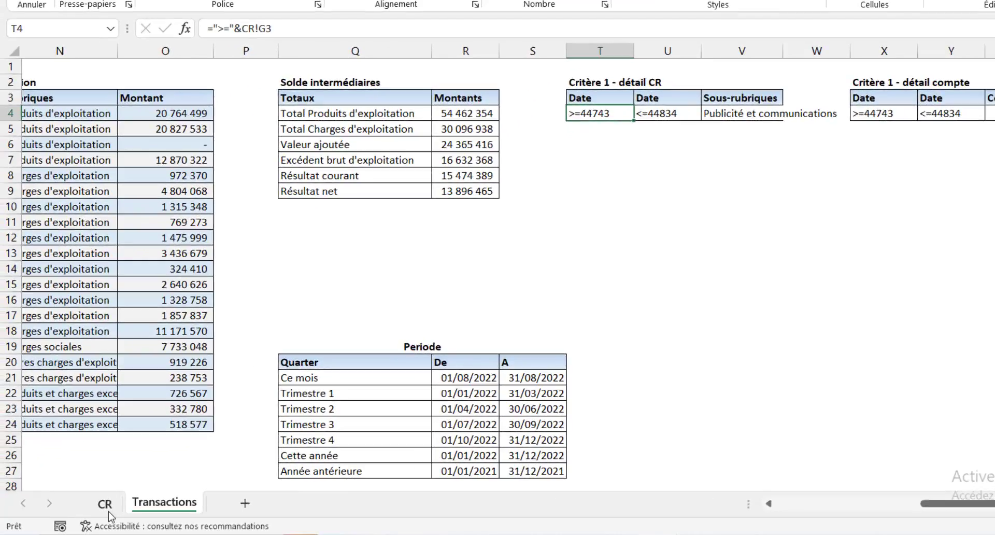
- Check the Du and Au date cells G3 and I3 on the CR sheet that feed the date criteria
left_click(109, 504)
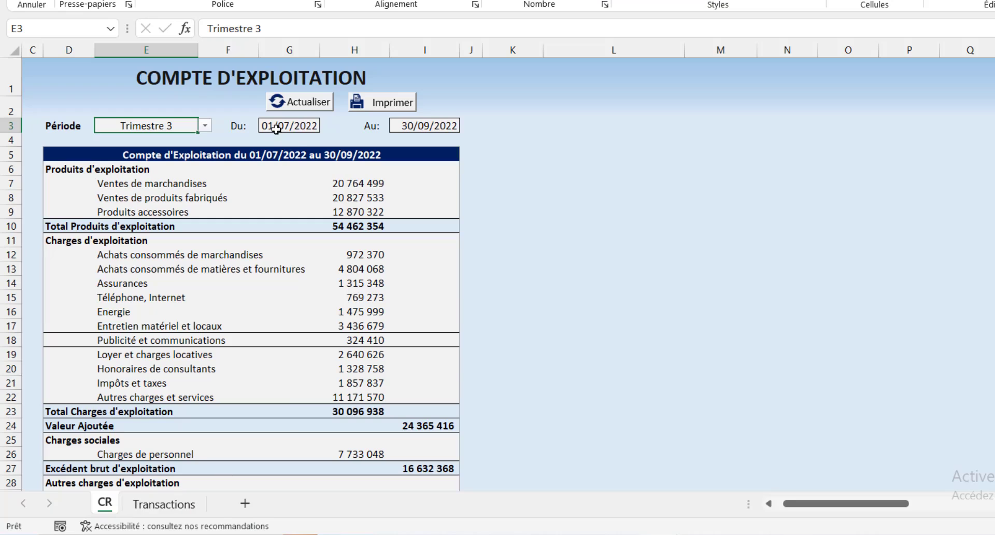
left_click(299, 126)
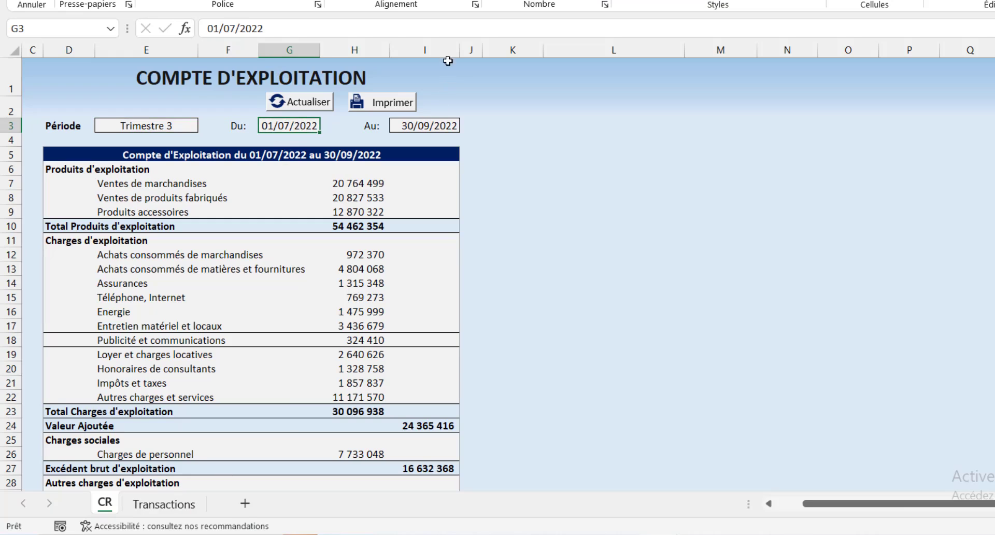
left_click(432, 126)
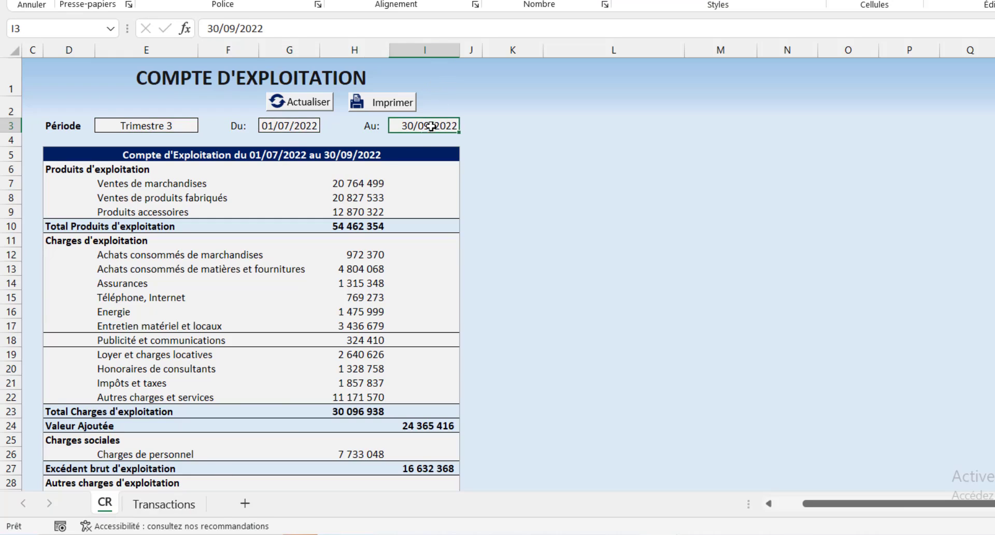
- Enter 44743 in T5 below the first date criterion on the Transactions sheet and format it as Date courte
left_click(177, 510)
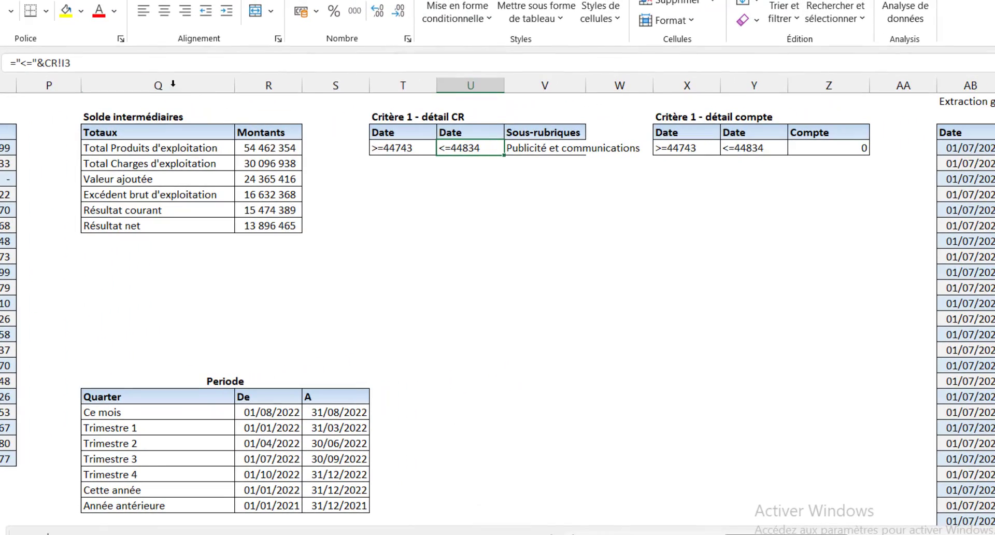
left_click(404, 167)
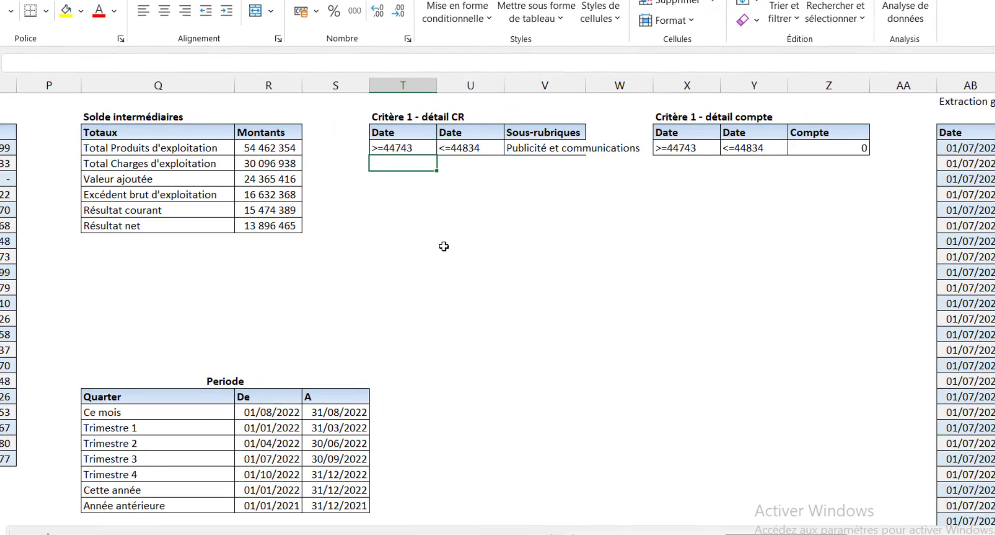
type("44743")
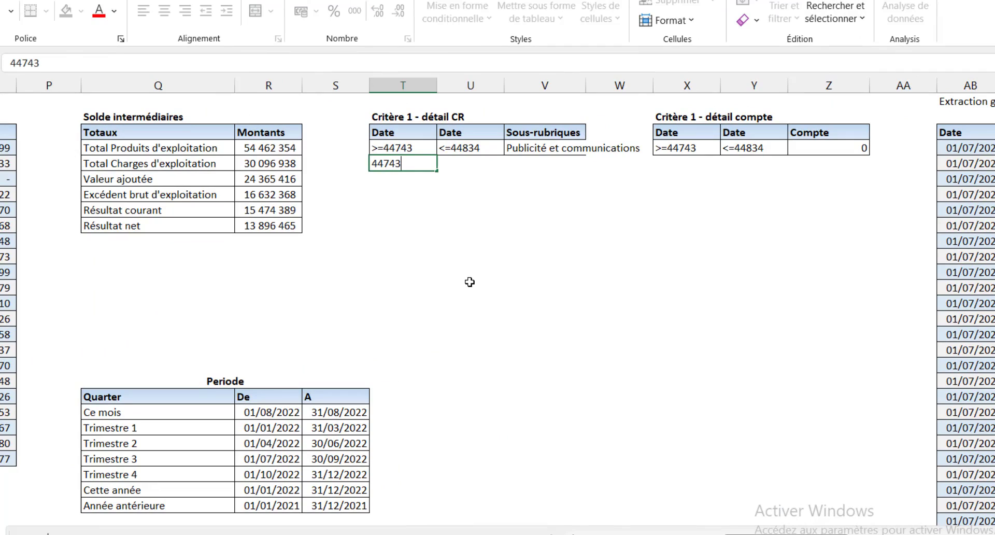
key("Return")
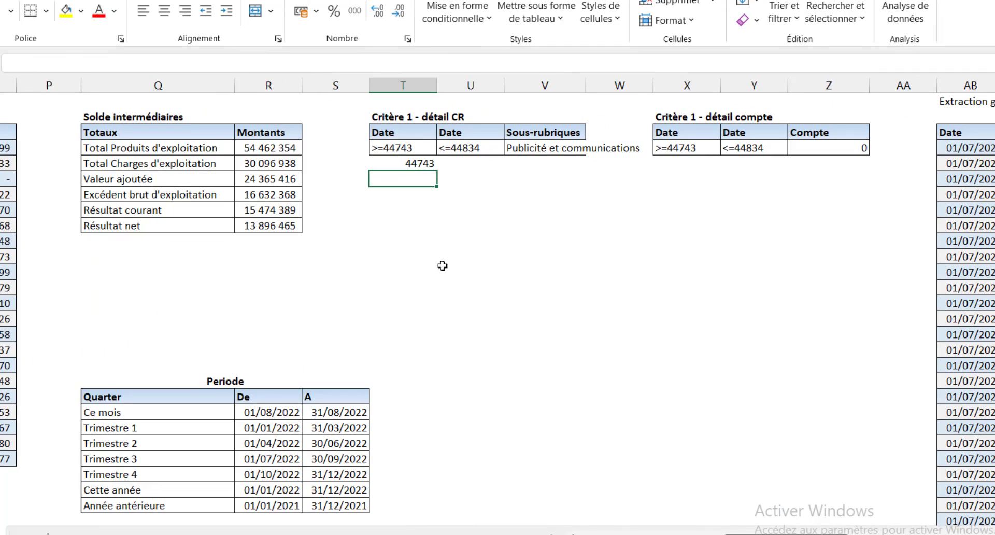
left_click(406, 164)
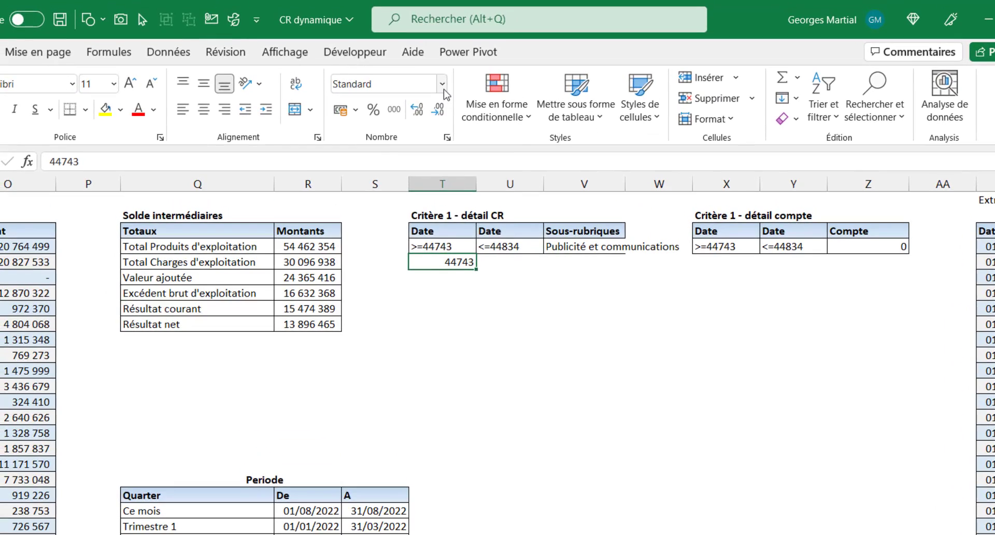
left_click(443, 84)
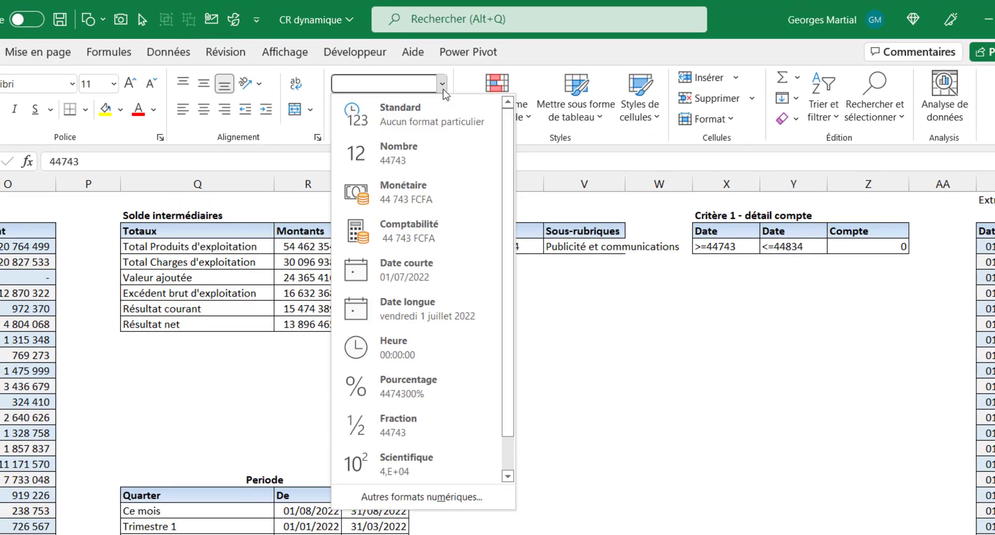
left_click(455, 284)
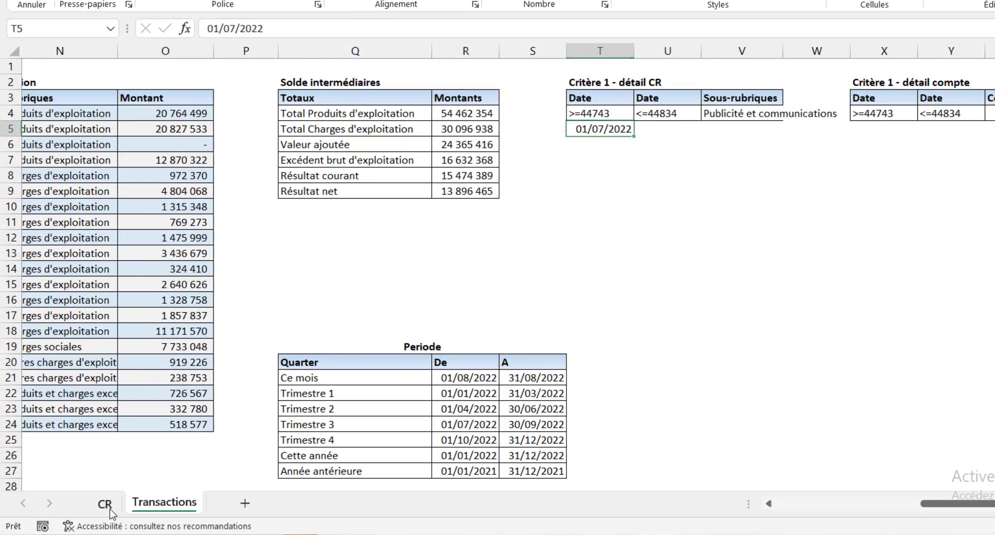
- Compare the converted date in T5 with the Du date in G3 on the CR sheet, returning to the Transactions sheet
left_click(107, 504)
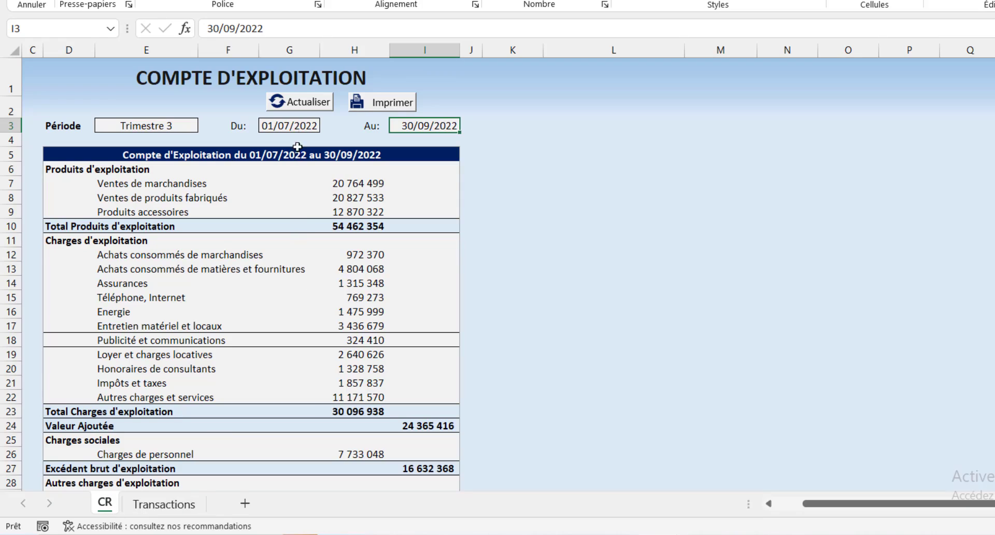
left_click(291, 126)
left_click(164, 503)
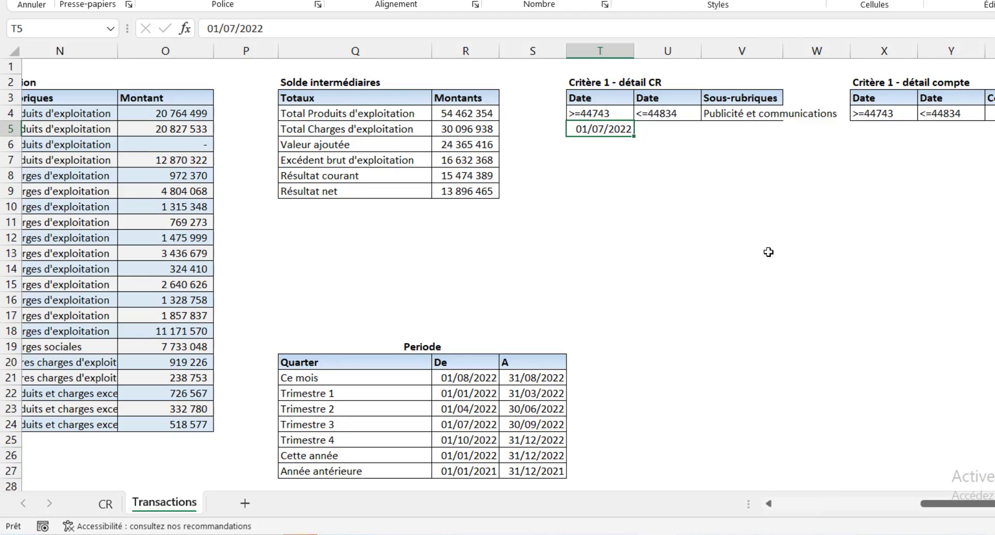
- Enter 44834 in U5 below the second date criterion on the Transactions sheet and format it as Date courte
left_click(678, 144)
left_click(675, 131)
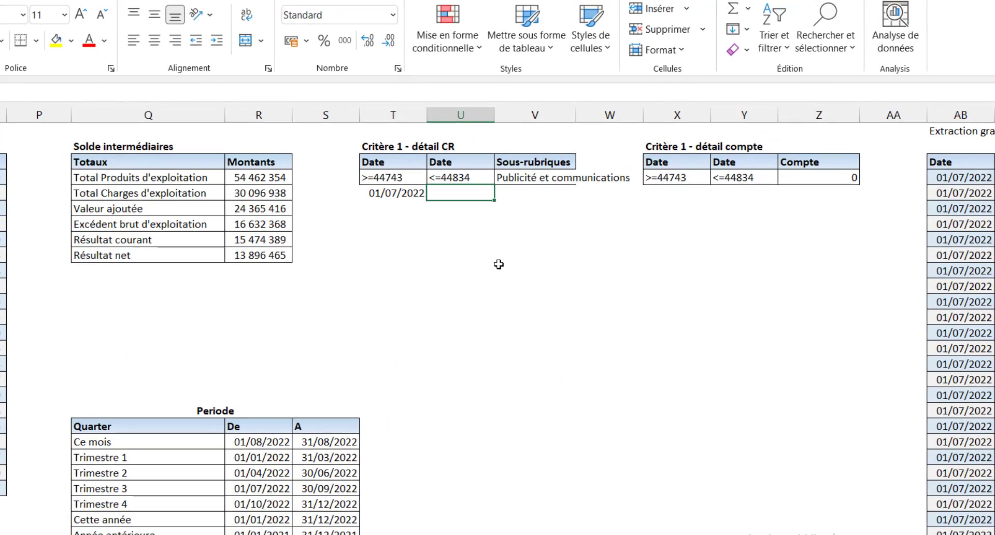
type("44834")
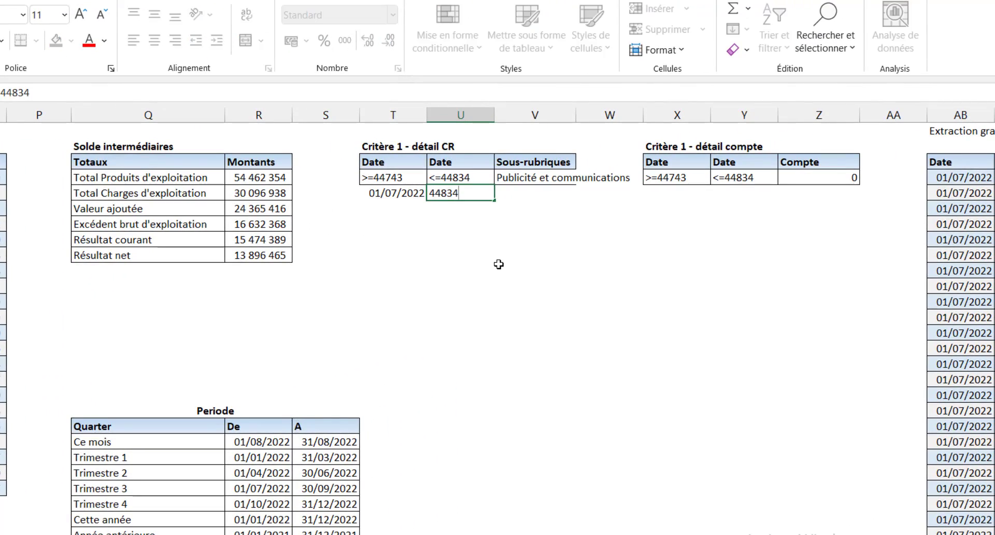
key("Return")
left_click(480, 193)
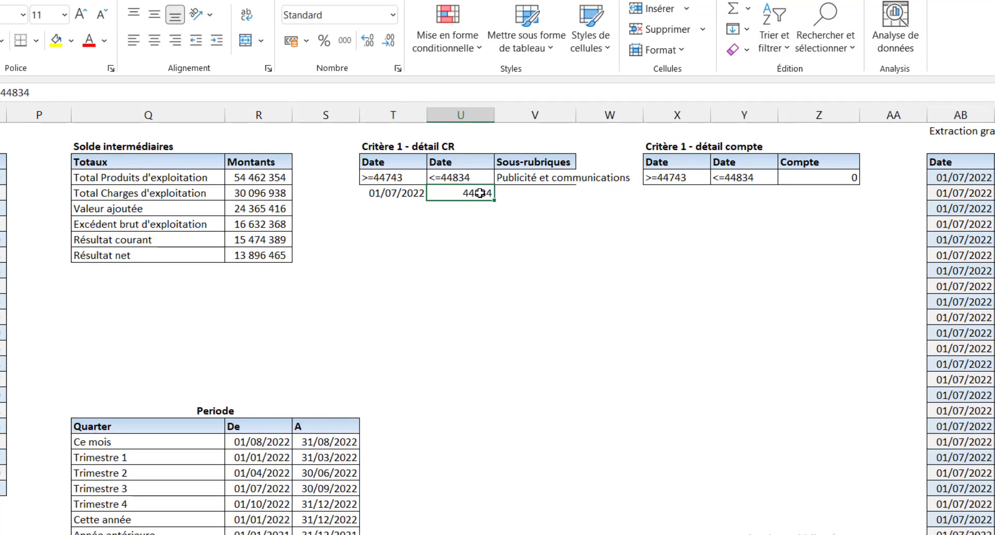
left_click(393, 14)
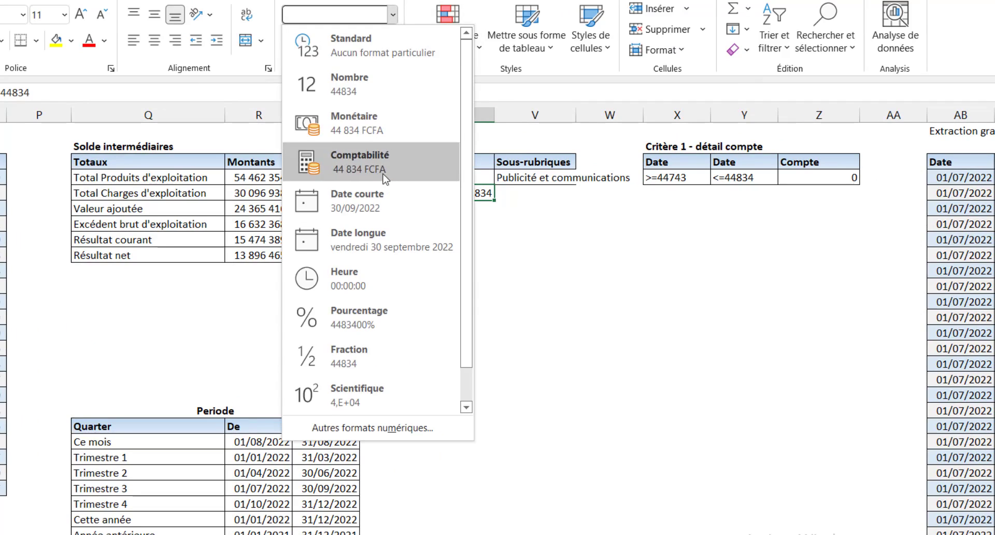
left_click(398, 203)
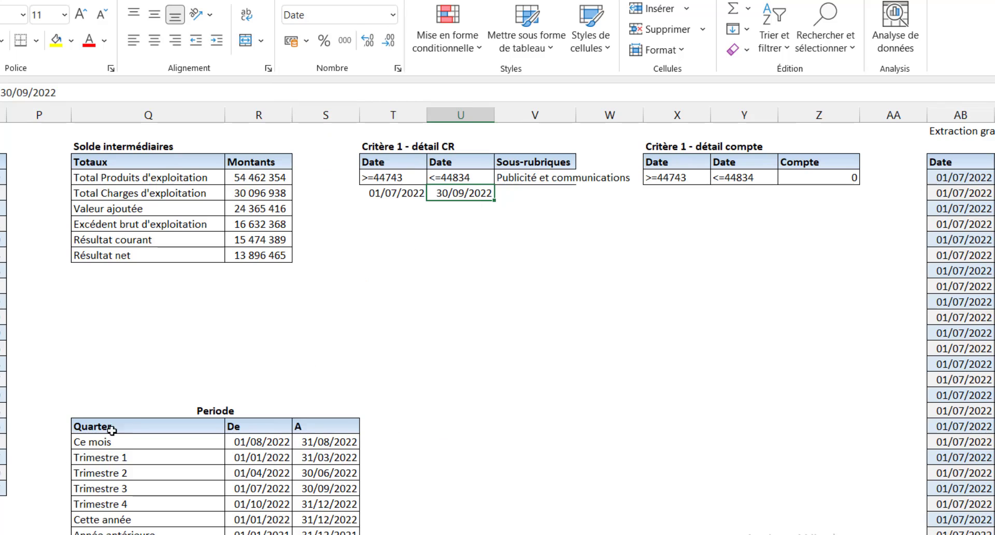
- Compare the converted date in U5 with the Au date on the CR sheet and inspect the end date criterion formula in U4
left_click(10, 534)
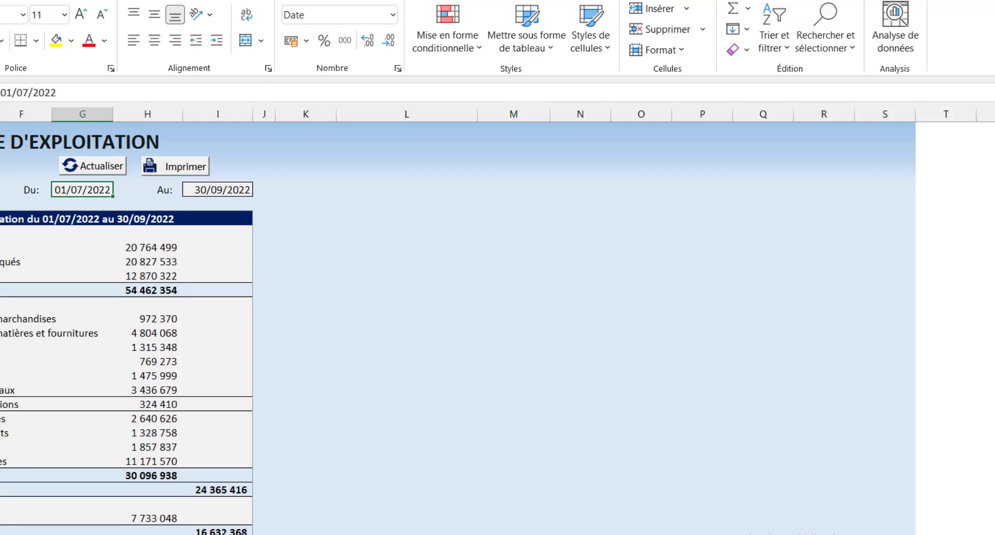
left_click(249, 534)
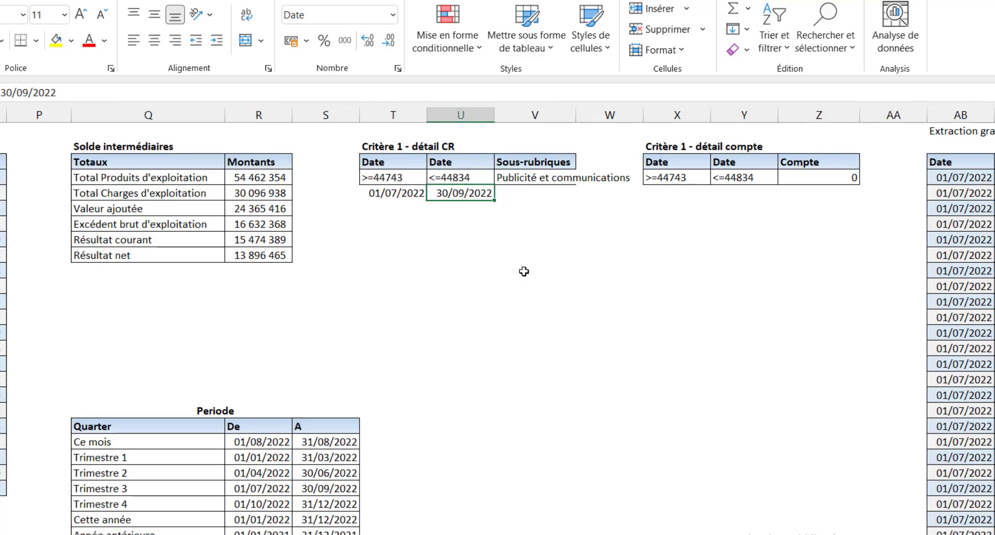
left_click_drag(411, 169, 514, 178)
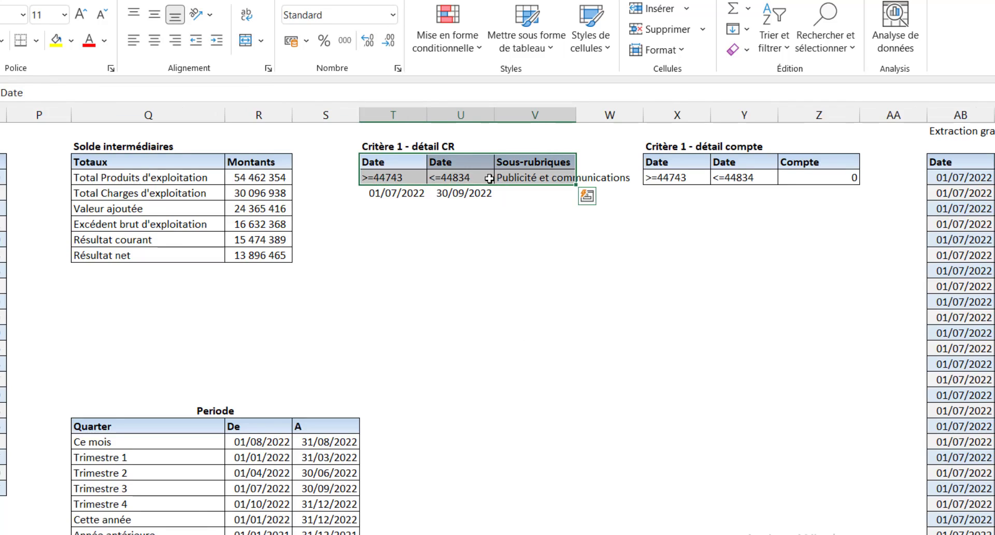
left_click(435, 171)
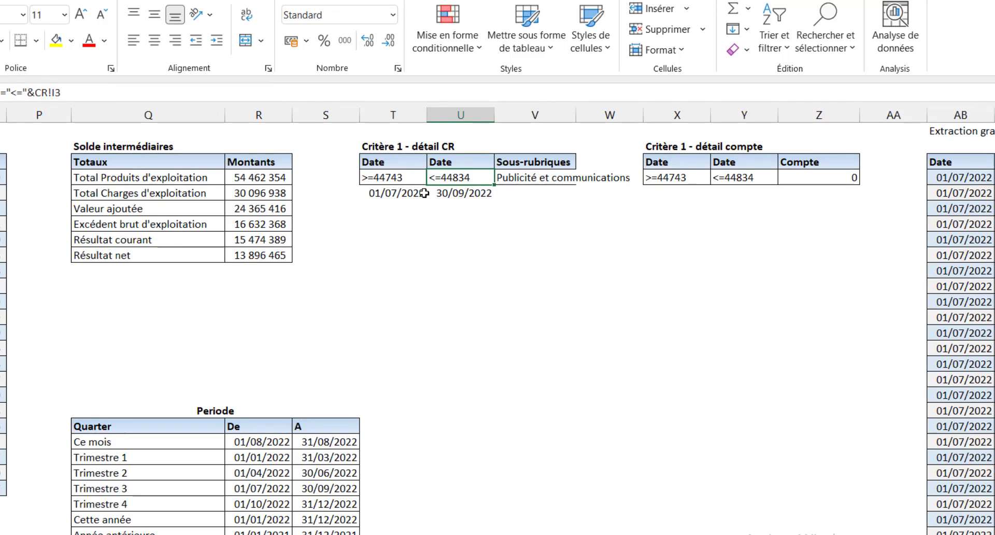
- Undo the trial date entries and formats in T5 and U5 below the Critère 1 - détail CR table
key("ctrl+z")
key("ctrl+z")
key("ctrl+z")
key("ctrl+z")
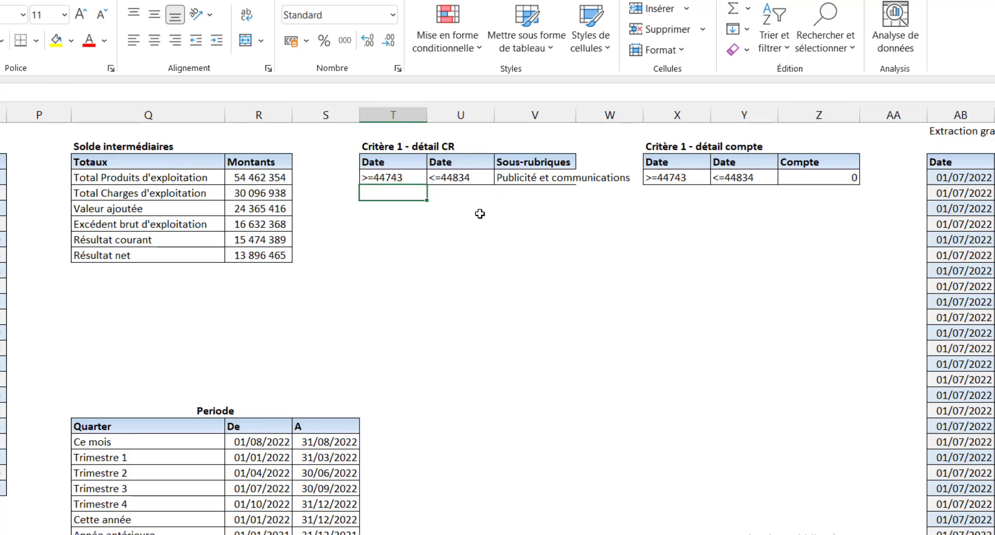
- Recheck the Du and Au dates on the CR sheet, and inspect the Sous-rubriques criterion formula in V4 of the Transactions sheet
left_click(468, 191)
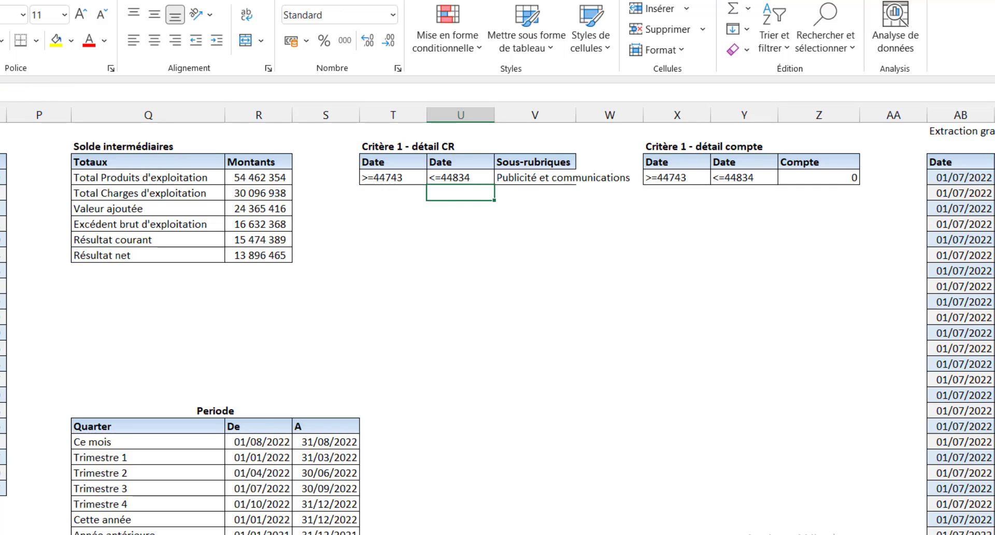
key("ctrl+Page_Up")
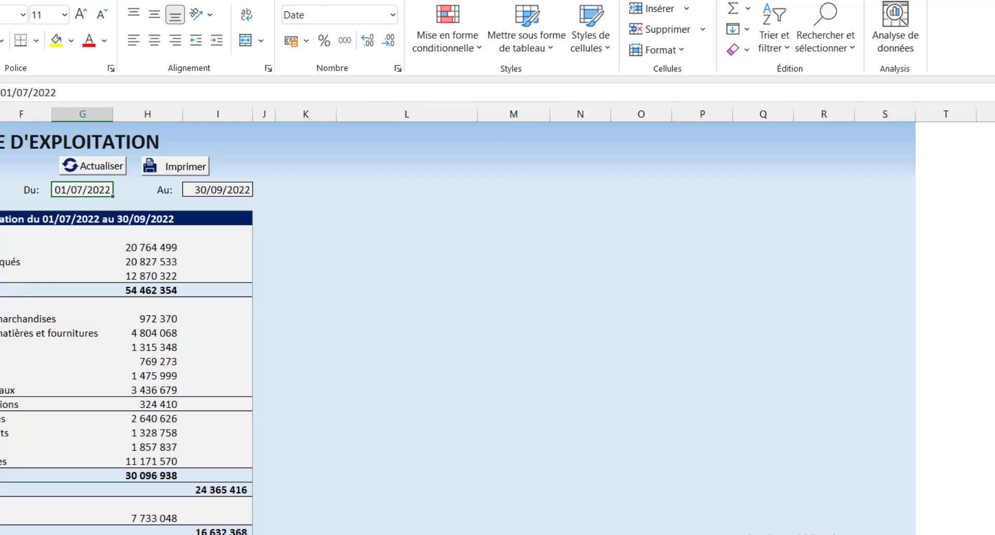
key("ctrl+Page_Down")
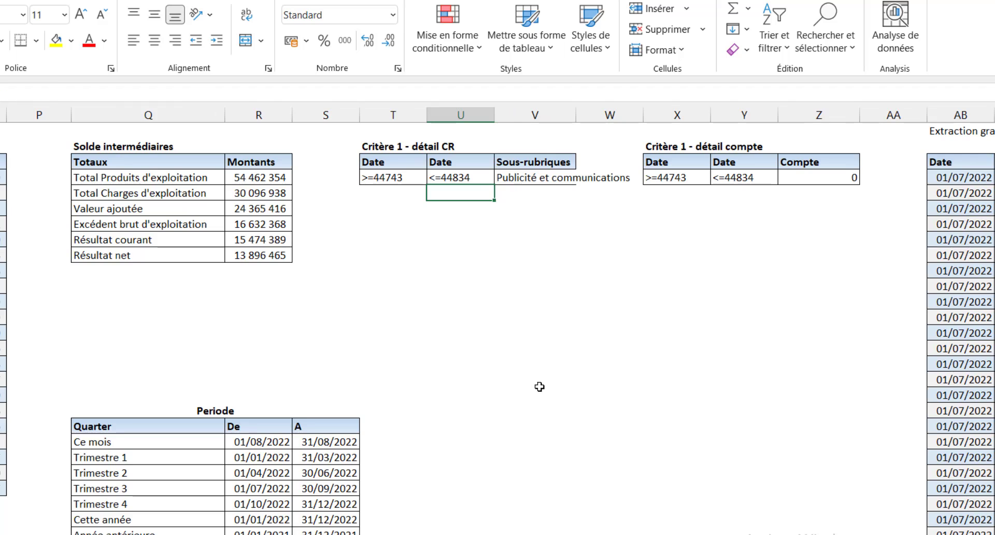
left_click(549, 180)
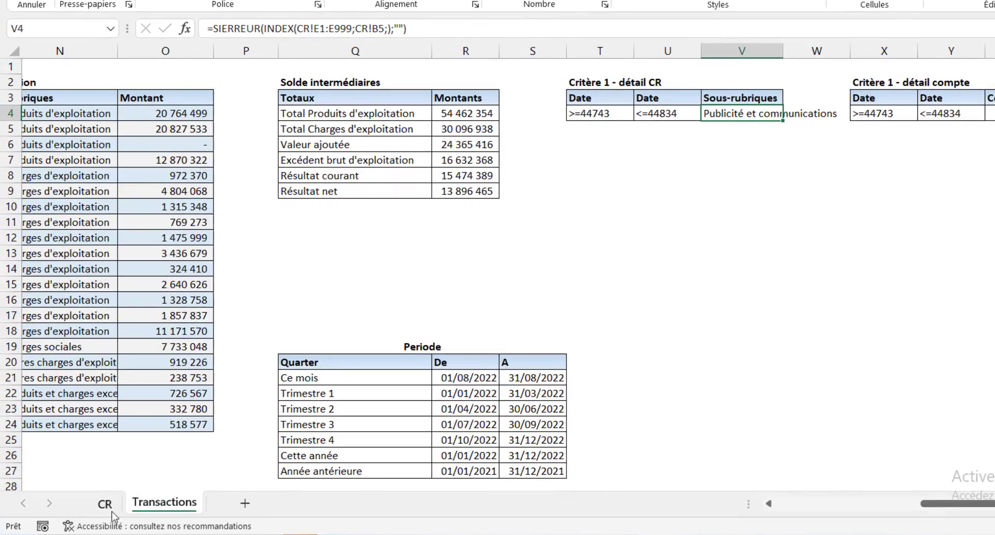
- Display the account breakdown of Publicité et communications in E18 on the CR sheet, returning to the Transactions sheet
left_click(105, 502)
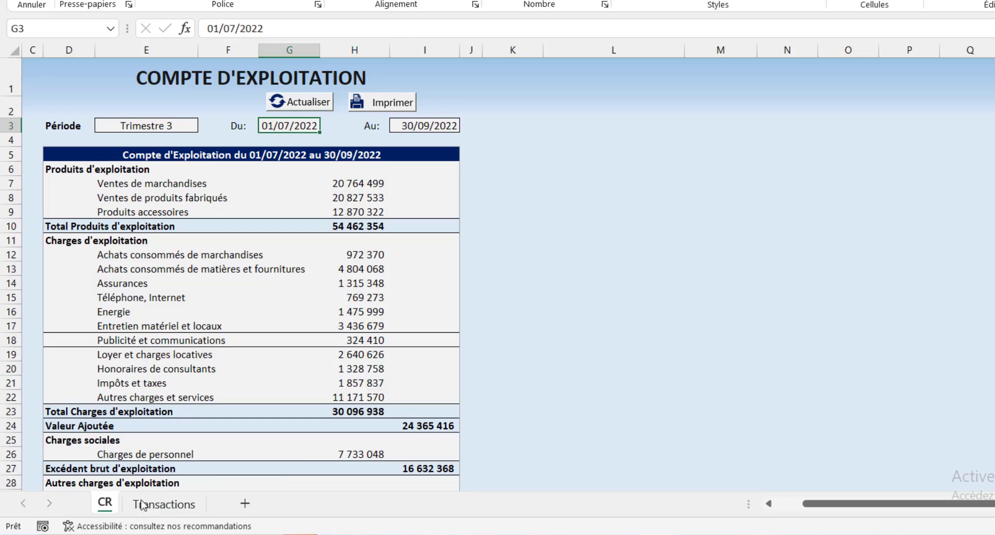
scroll(245, 381, "down", 1)
scroll(245, 381, "up", 1)
left_click(144, 341)
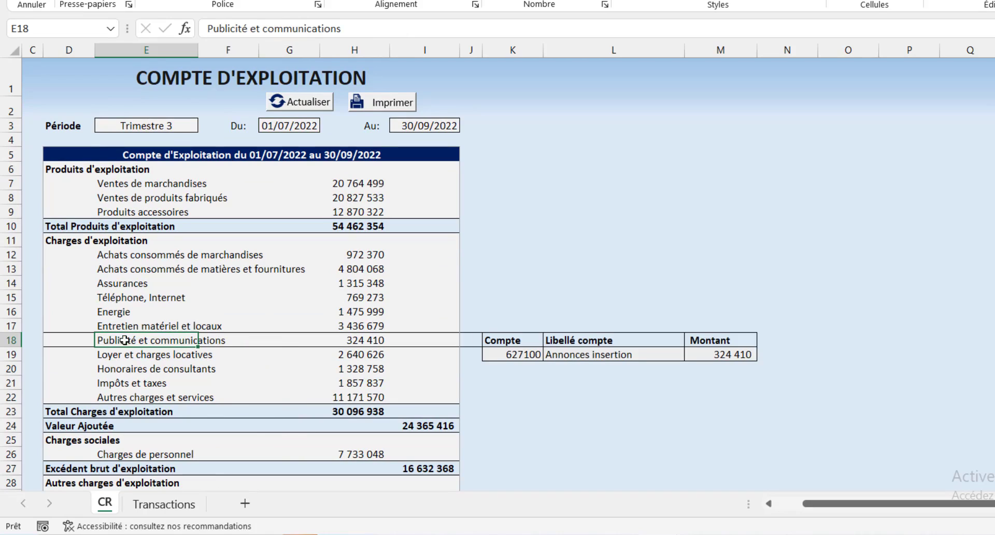
left_click(166, 504)
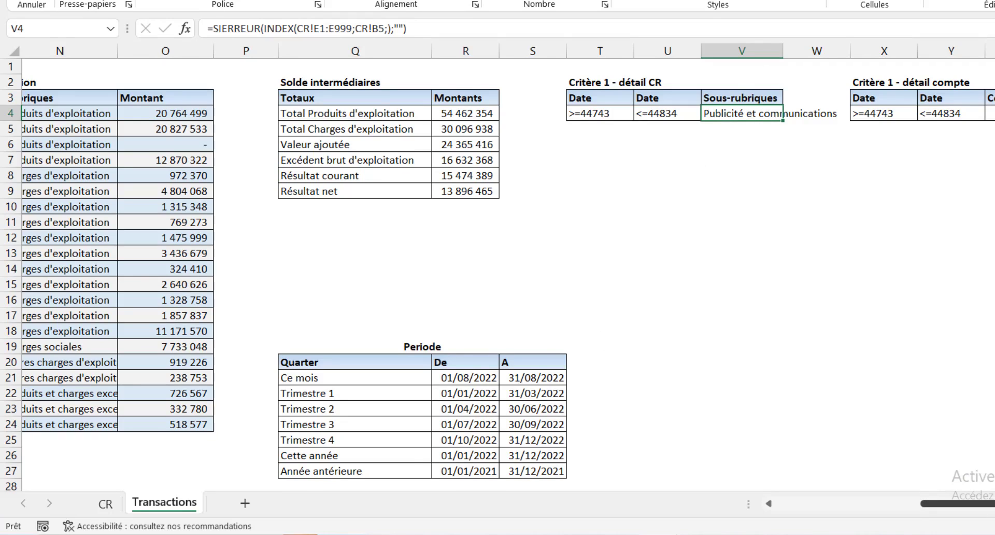
- Locate the Extraction grand-livre période table and examine the ledger extraction block of the IncomeStatement_Refresh macro in the VBA editor
left_click_drag(938, 503, 994, 503)
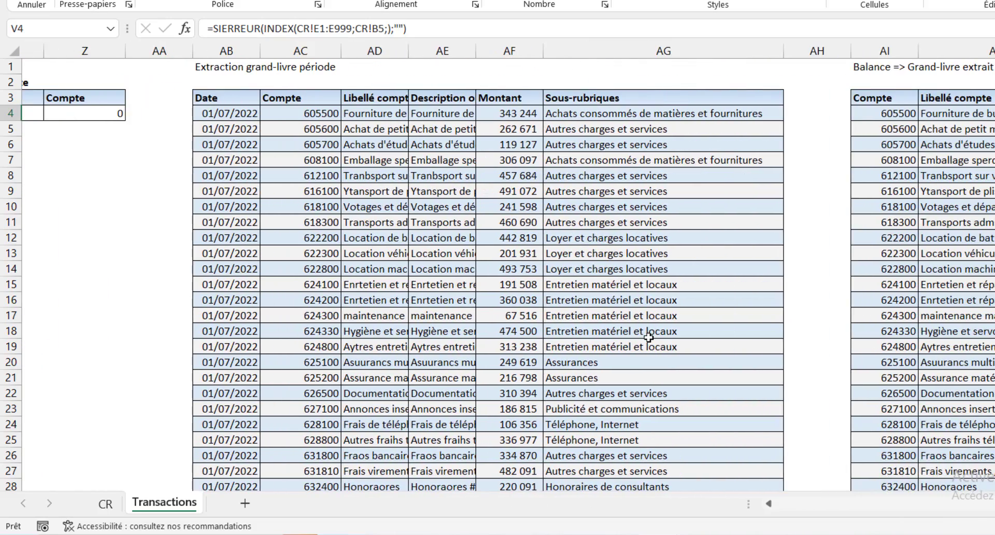
key("alt+F11")
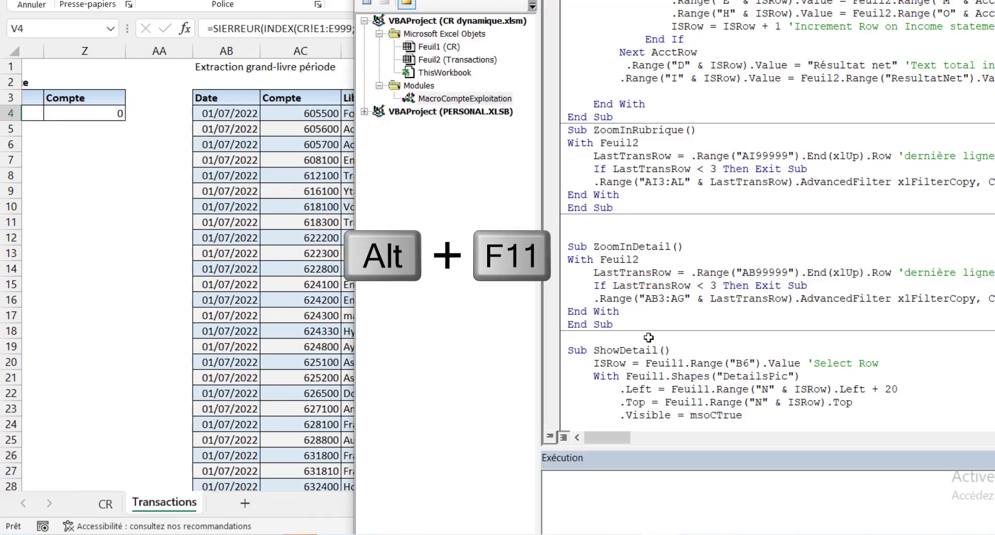
scroll(598, 273, "up", 20)
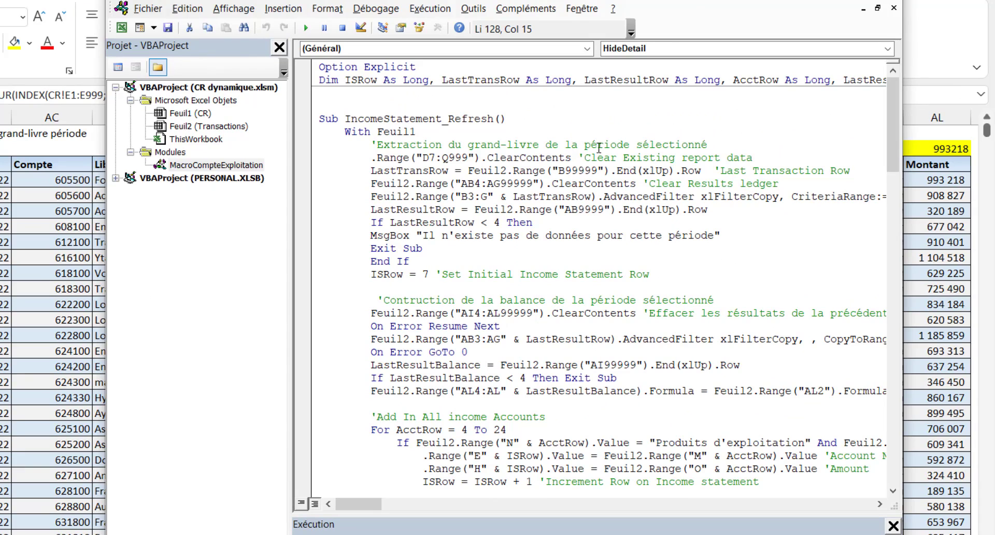
left_click_drag(359, 156, 735, 274)
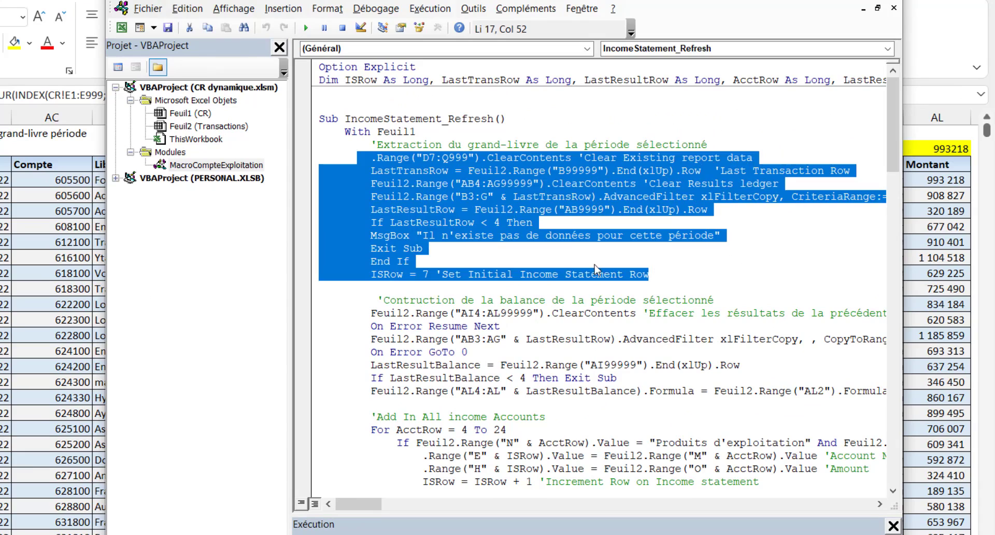
left_click(557, 253)
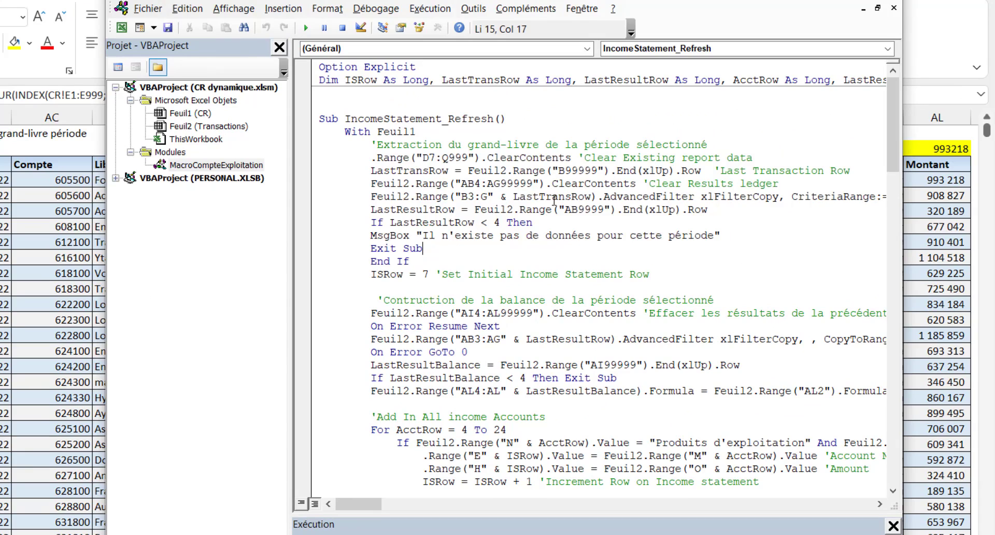
- Examine the AdvancedFilter statement of the ledger extraction, highlighting its CopyToRange argument AB3:AG3
double_click(645, 197)
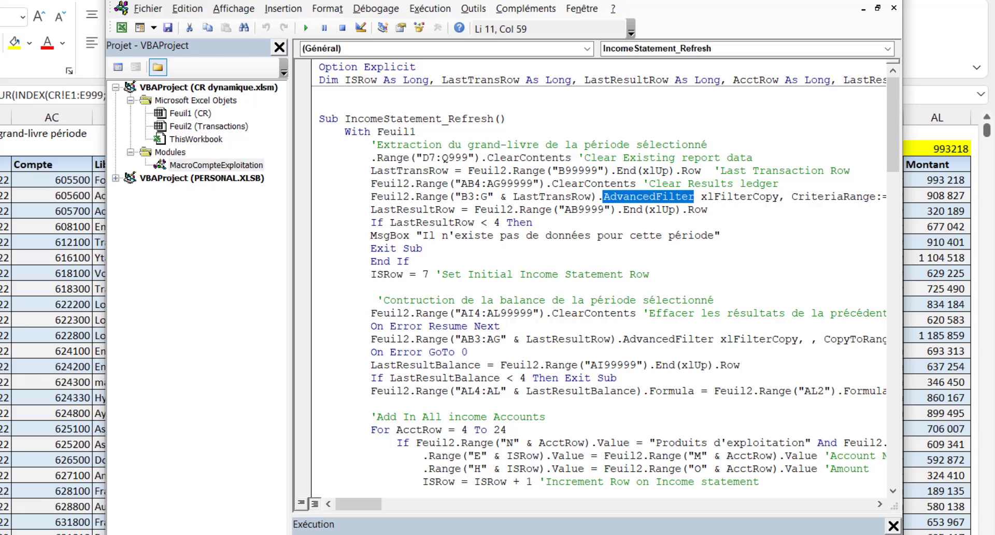
left_click_drag(366, 505, 407, 506)
left_click_drag(525, 196, 761, 199)
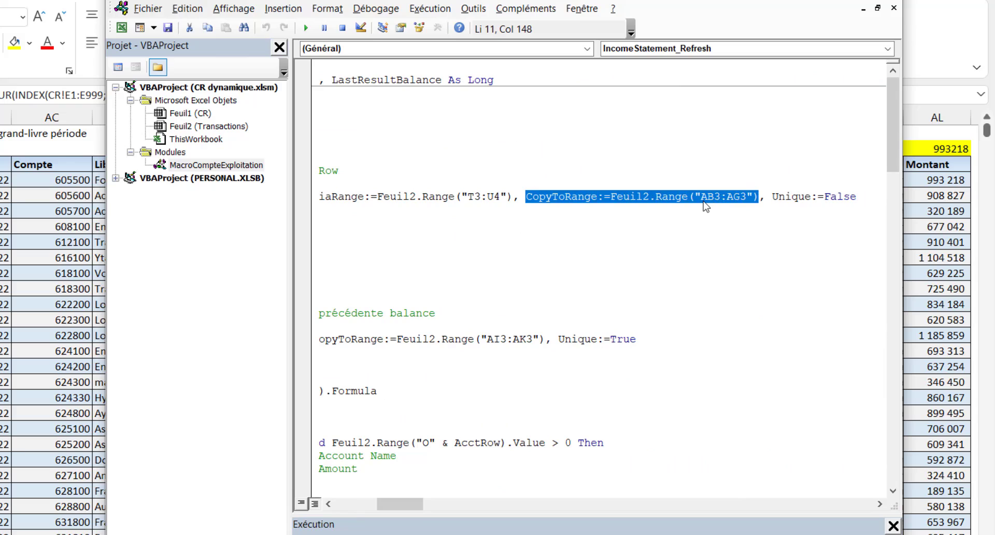
left_click_drag(700, 197, 745, 199)
- Return to the Transactions sheet and highlight the Extraction grand-livre période headers AB3:AG3 as the copy destination
key("alt+F11")
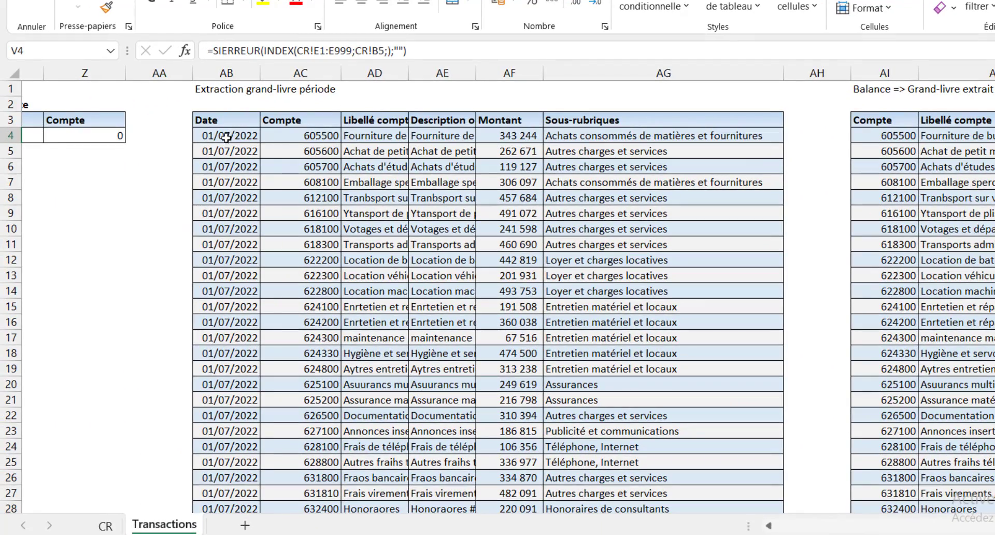
left_click(226, 121)
left_click_drag(225, 121, 605, 139)
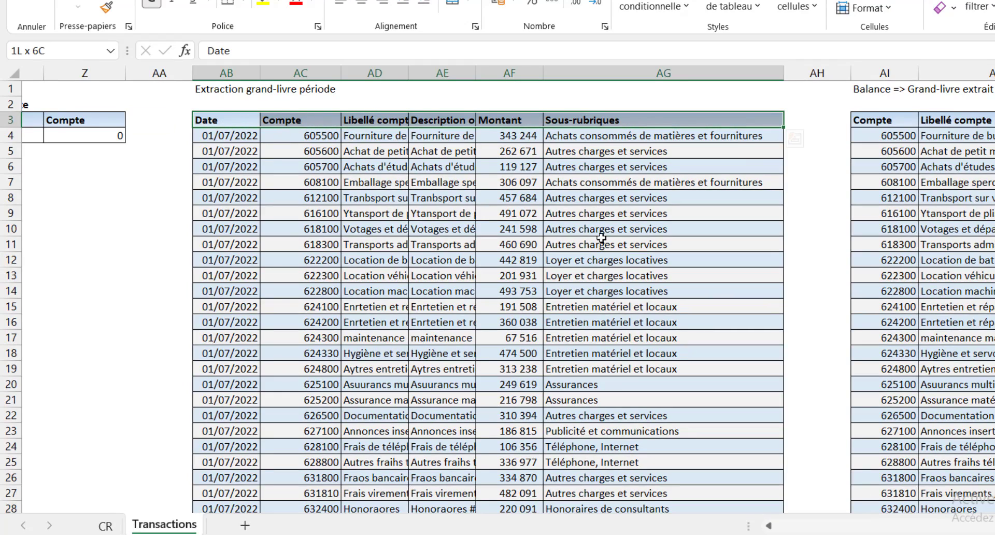
left_click(239, 119)
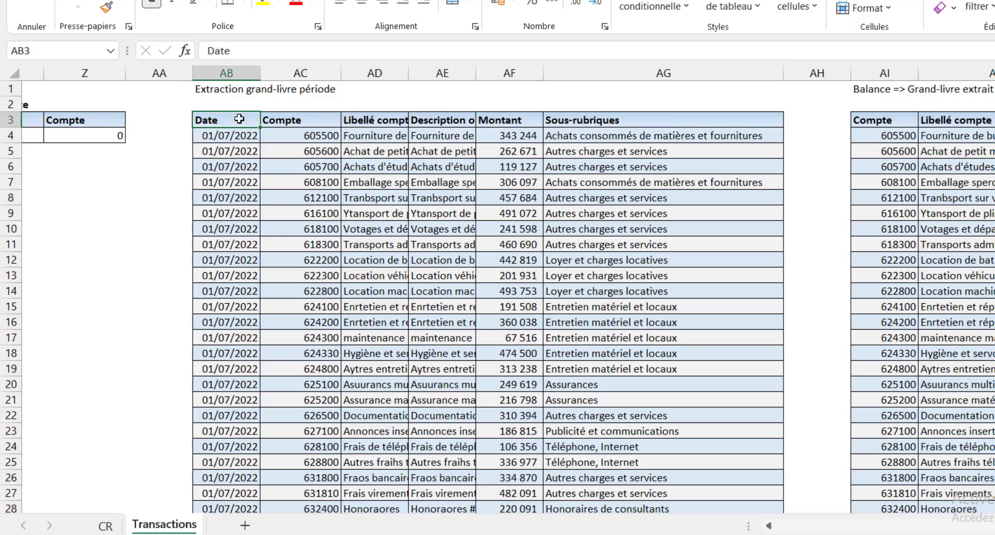
- Examine the accounts and labels in the Balance => Grand-livre extrait table on the Transactions sheet
left_click(858, 120)
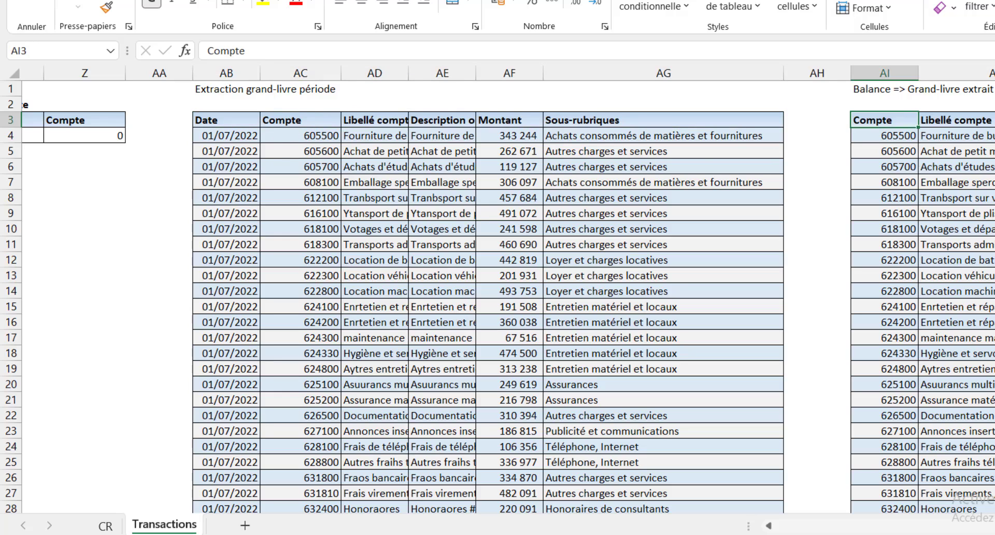
key("Right")
key("Right")
key("Right")
key("Right")
key("Right")
key("Right")
key("Right")
key("Right")
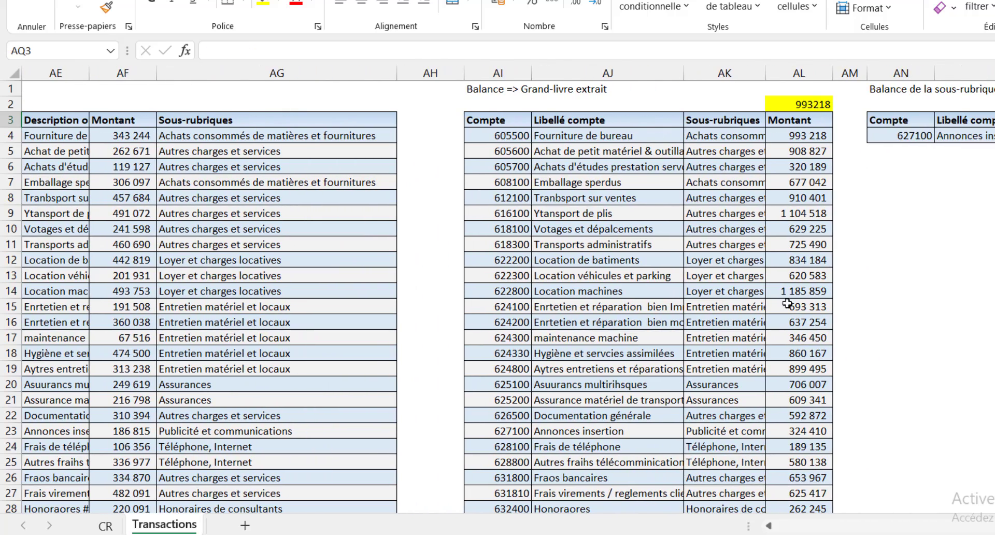
left_click(511, 136)
left_click(638, 151)
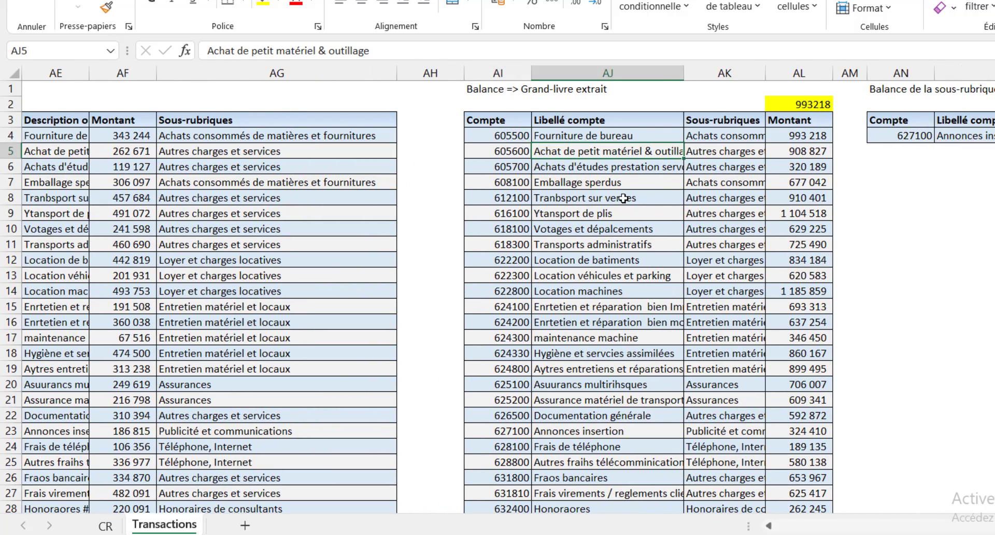
left_click(623, 198)
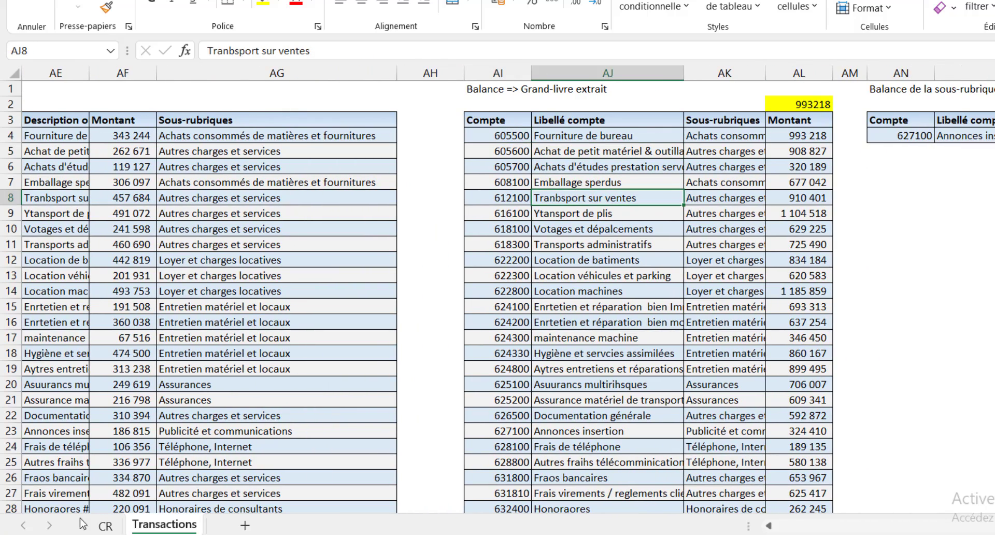
- Select the Achats consommés de matières et fournitures line and several of its accounts on the CR sheet, and check the matching extraction tables on Transactions
left_click(104, 525)
left_click(131, 293)
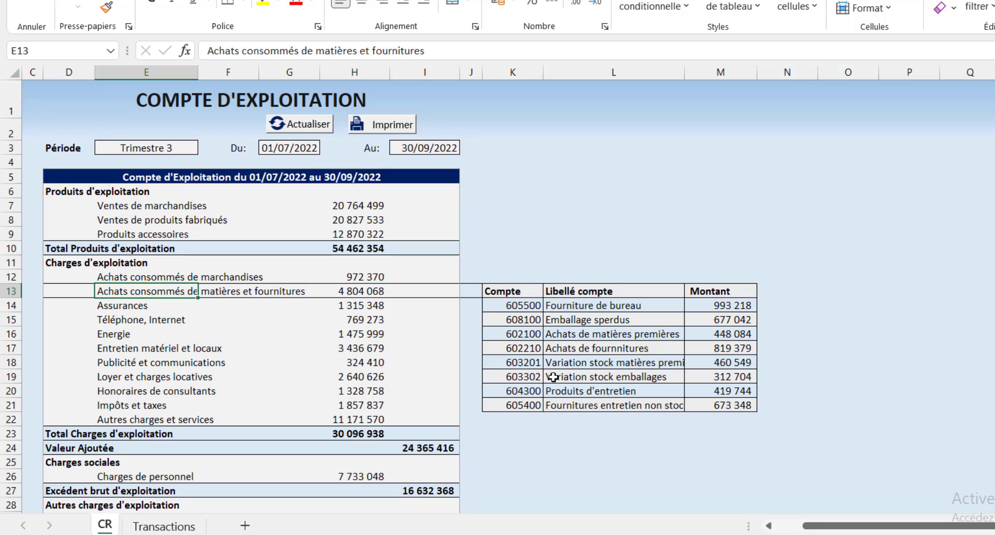
left_click(525, 308)
left_click(524, 337)
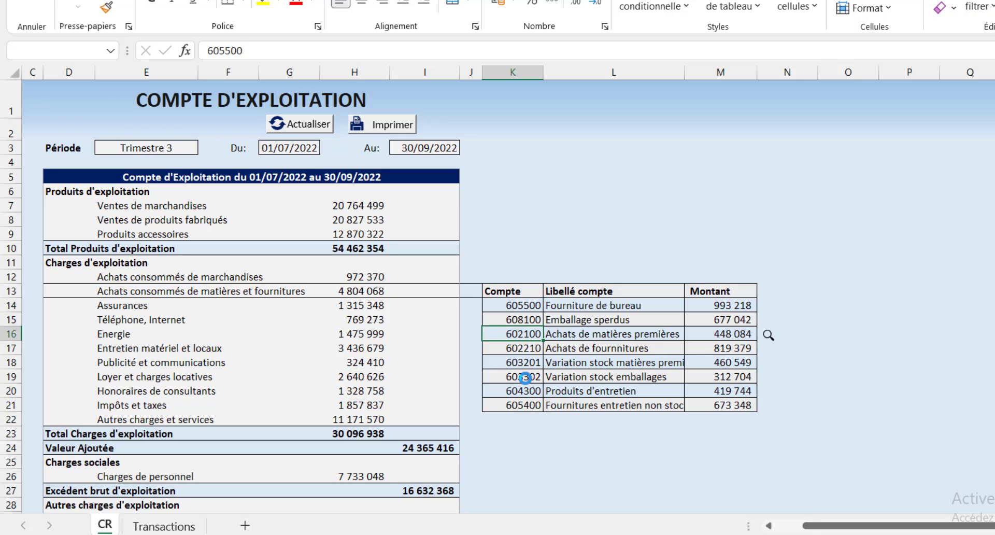
left_click(525, 363)
left_click(367, 293)
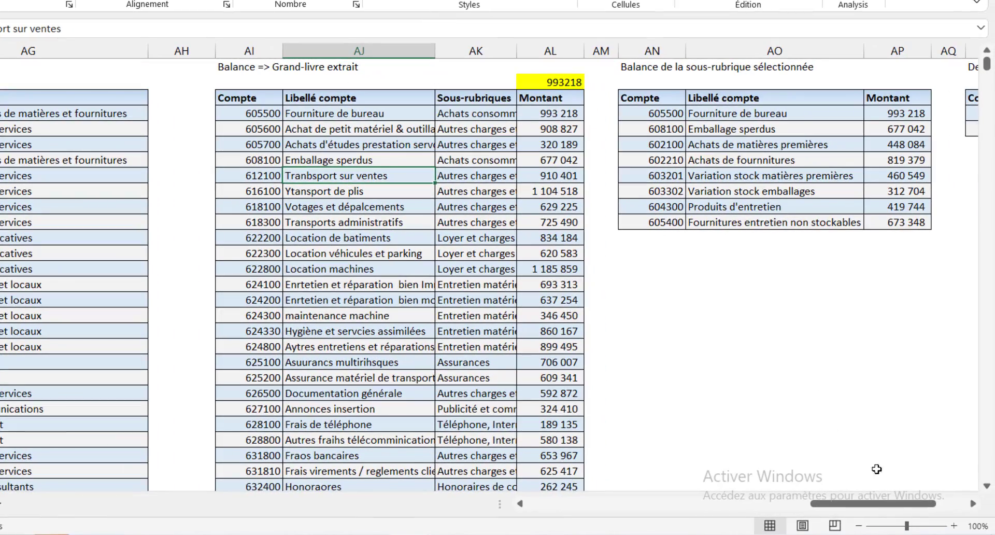
left_click_drag(931, 503, 966, 506)
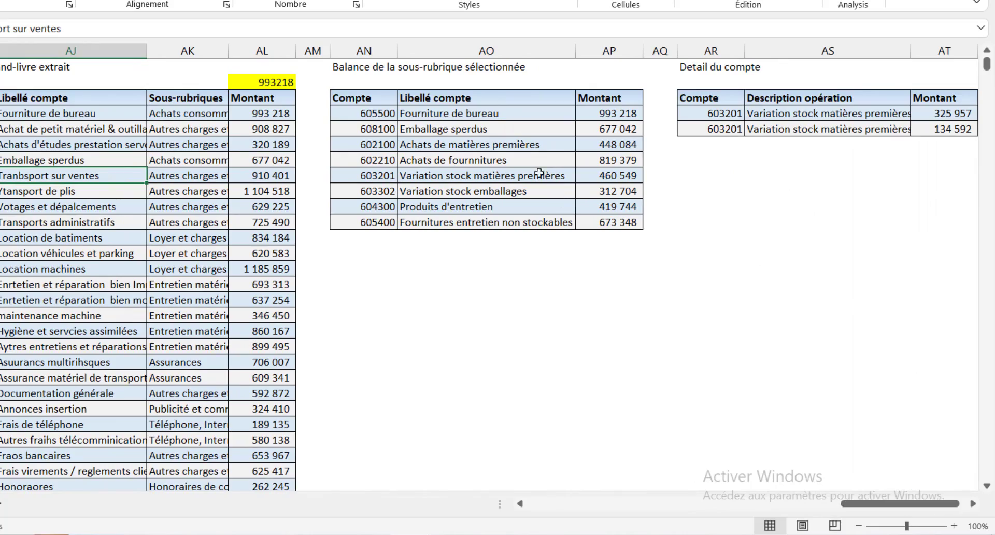
- Examine the Balance de la sous-rubrique sélectionnée and Detail du compte tables on the Transactions sheet, comparing the accounts with the breakdown on CR
left_click(449, 129)
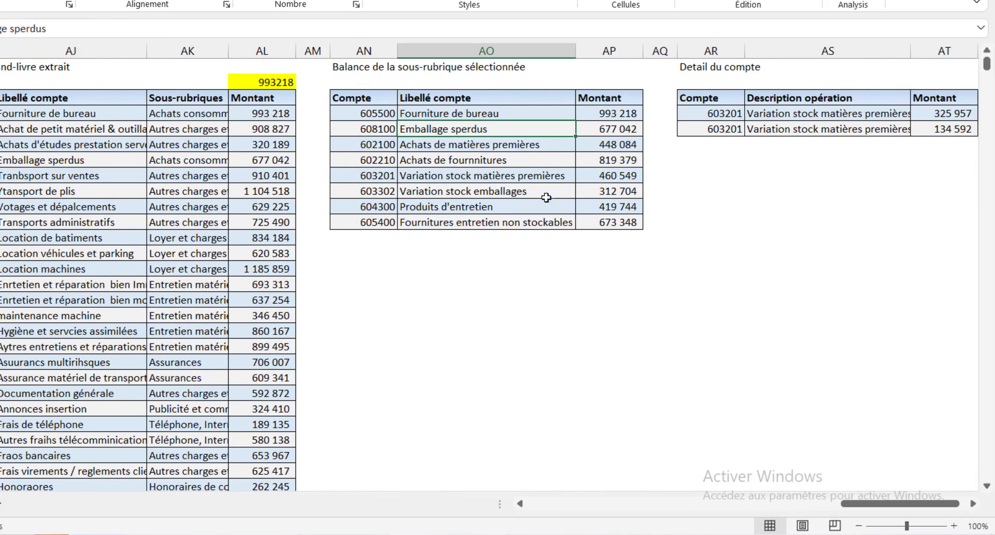
left_click(385, 116)
left_click(380, 218)
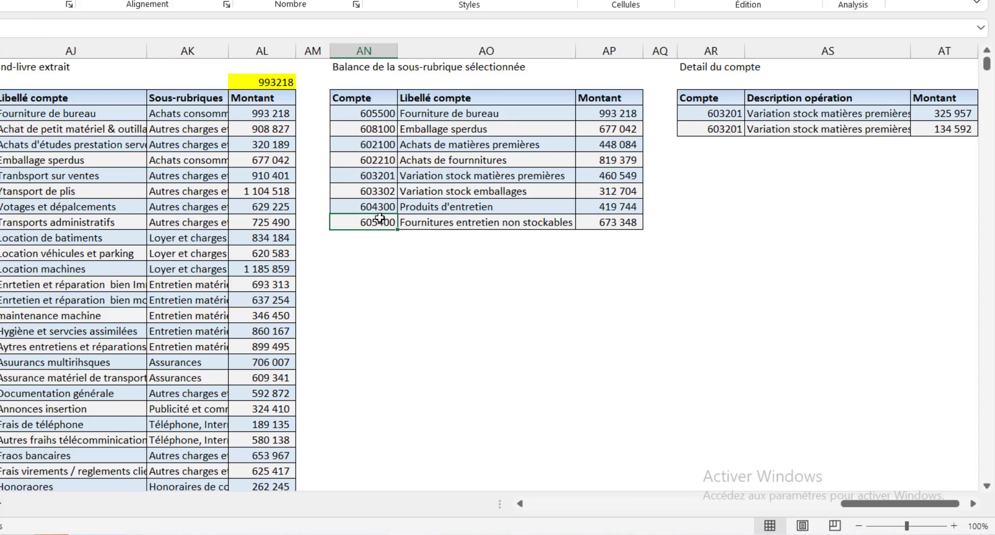
left_click(1, 504)
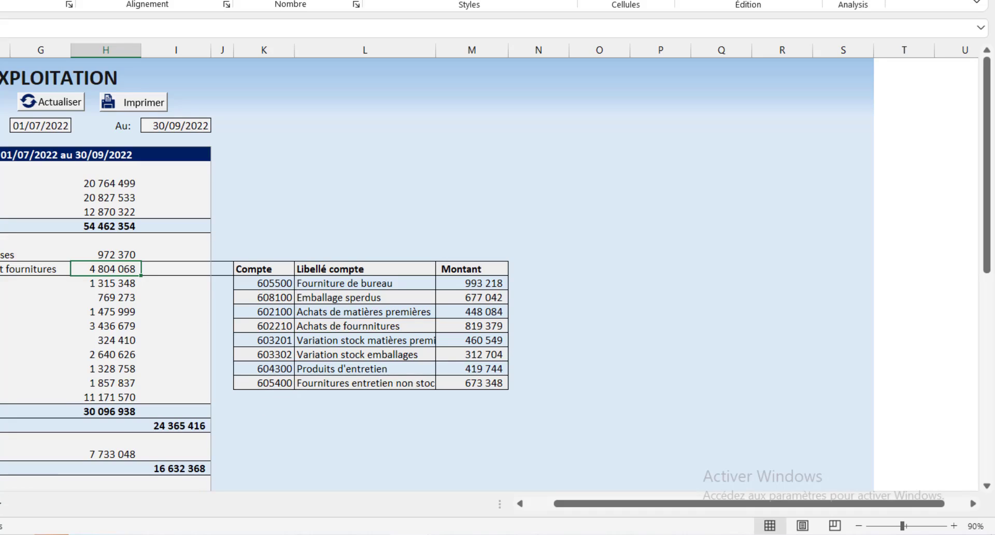
left_click(2, 504)
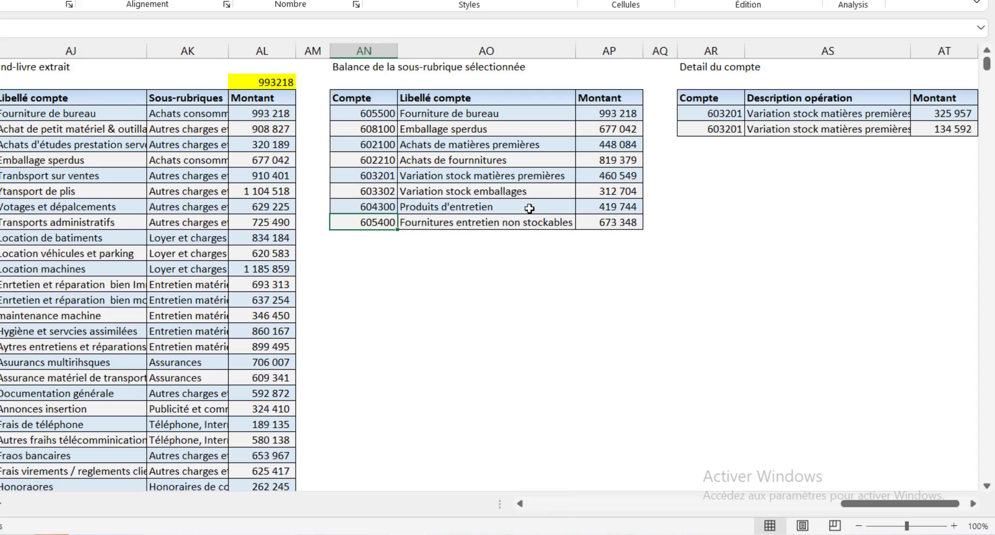
left_click(392, 131)
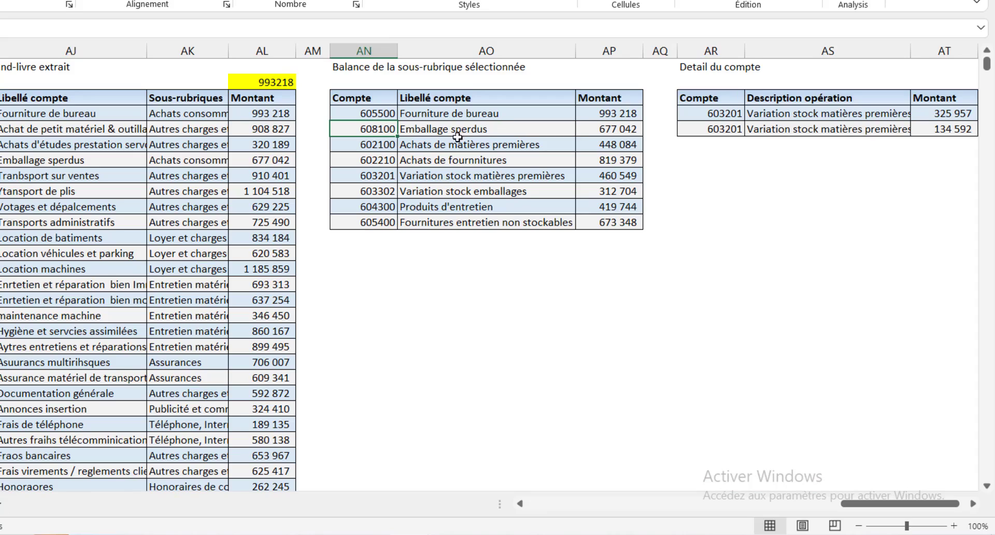
left_click(601, 130)
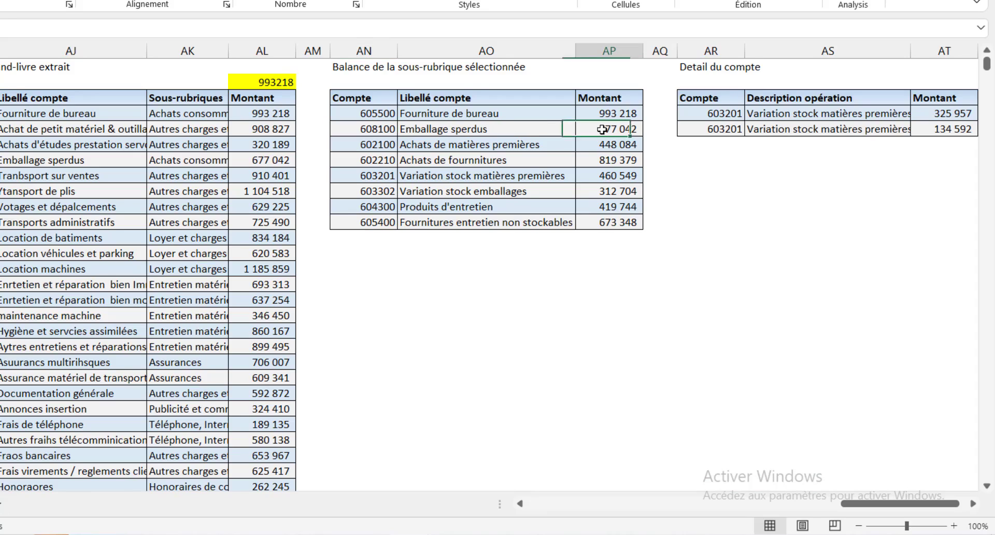
left_click(771, 129)
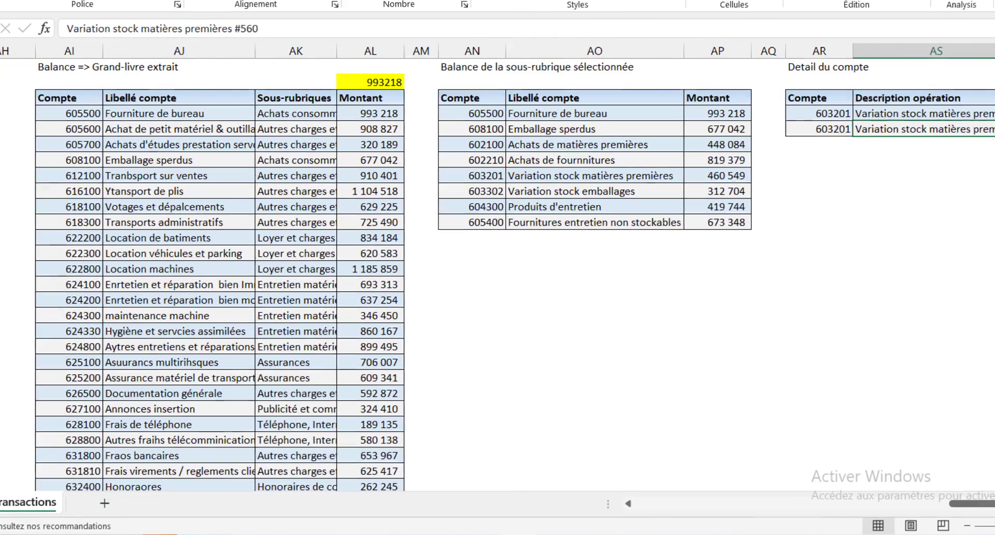
- On the CR sheet, display the operation details of account 602100 Achats de matières premières, followed by those of 602210 Achats de fournnitures
left_click(105, 502)
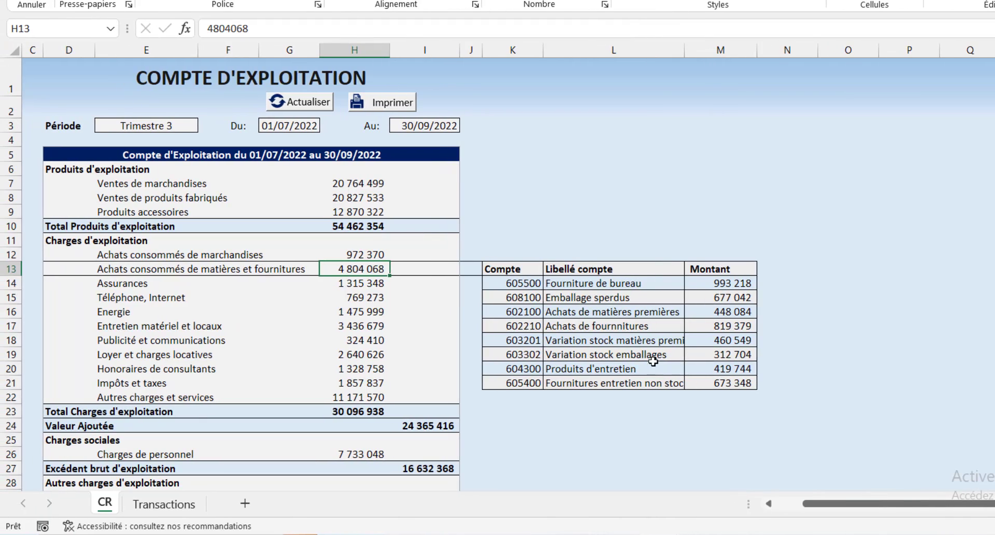
left_click(719, 313)
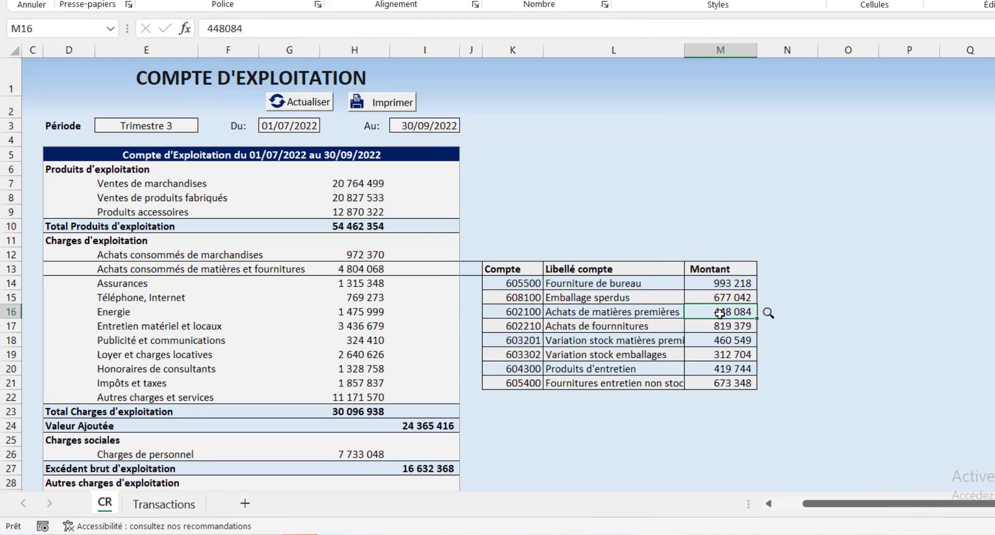
left_click(572, 320)
left_click(528, 311)
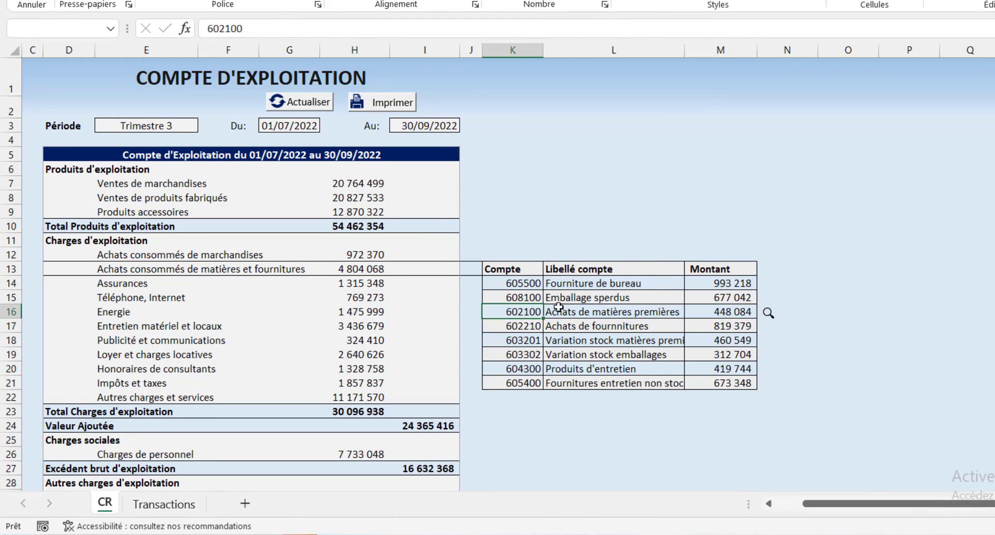
left_click(559, 311)
left_click(529, 308)
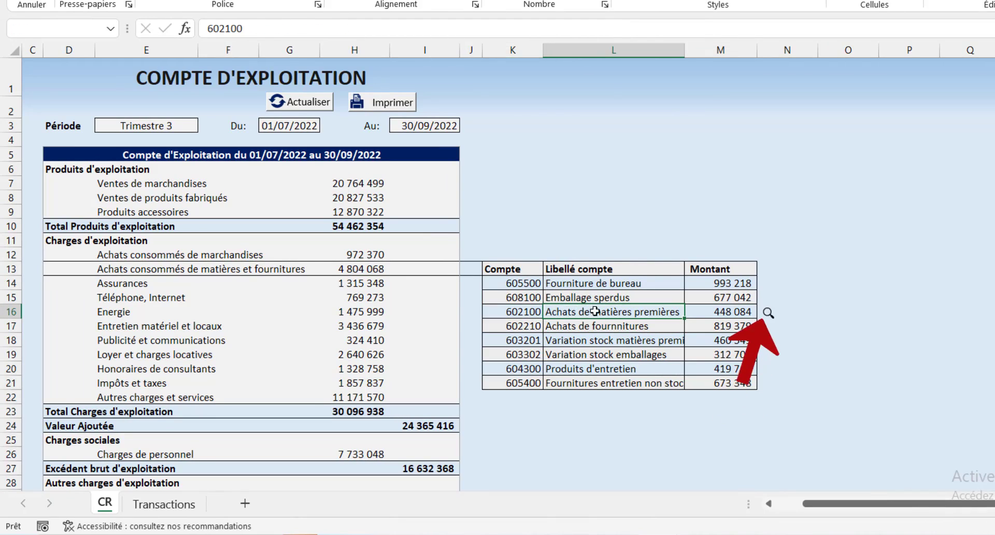
left_click(767, 312)
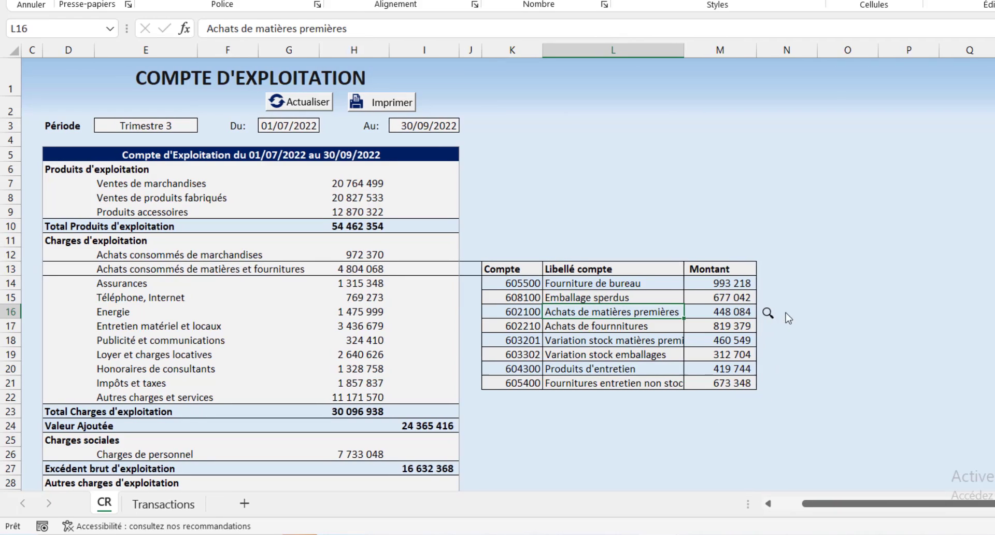
mouse_move(767, 313)
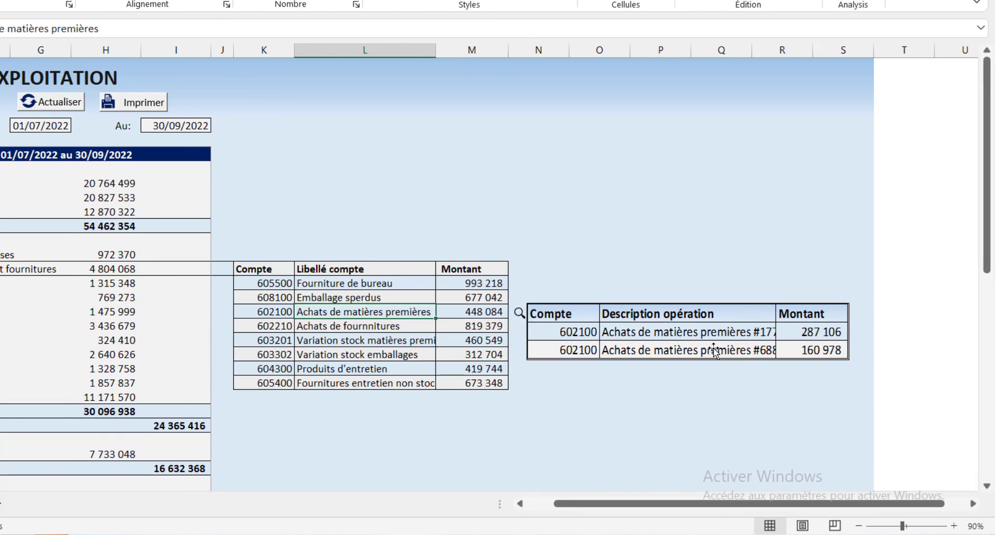
left_click(323, 328)
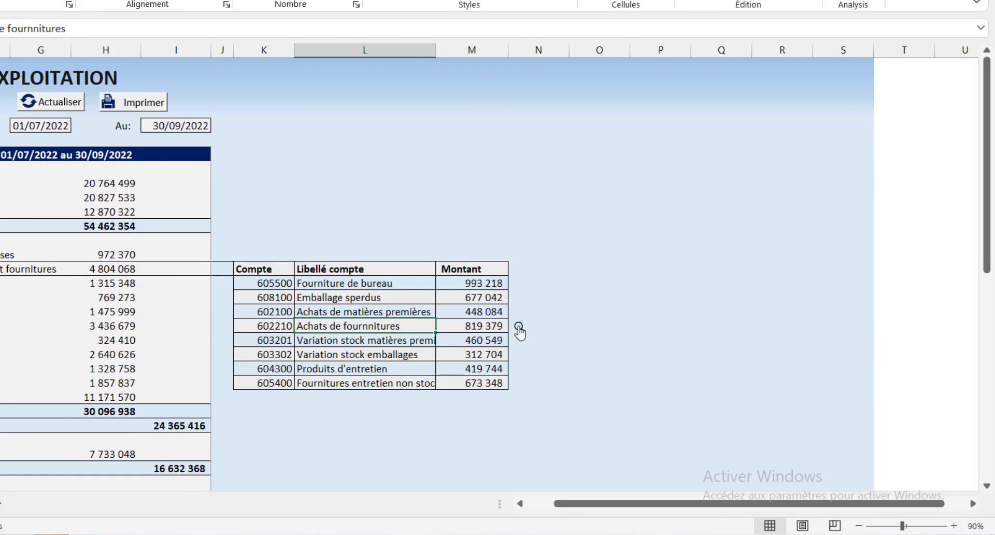
mouse_move(519, 327)
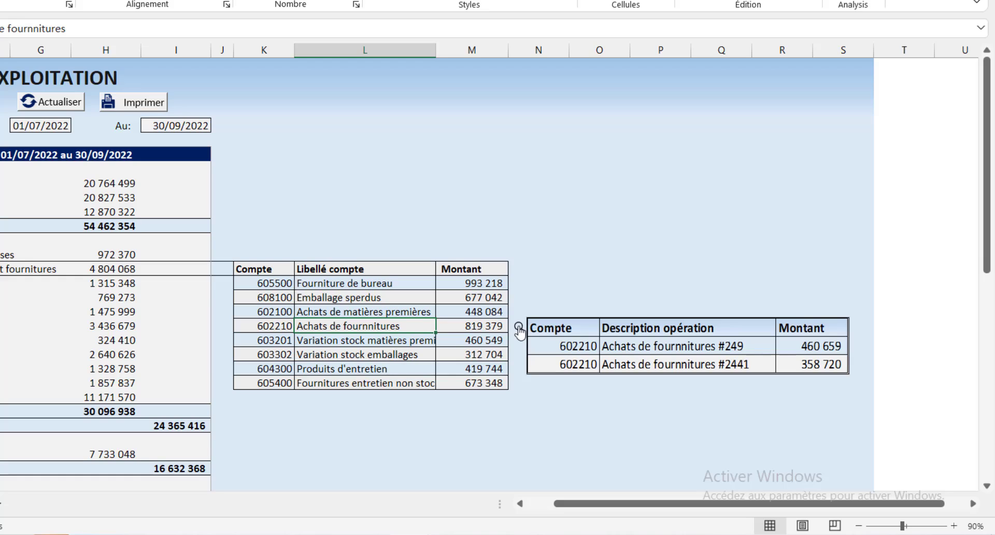
- Open the VBA code of Feuil1 (CR) and highlight the MouseMove event in the HideDetails and ShowDetails procedures
key("alt+F11")
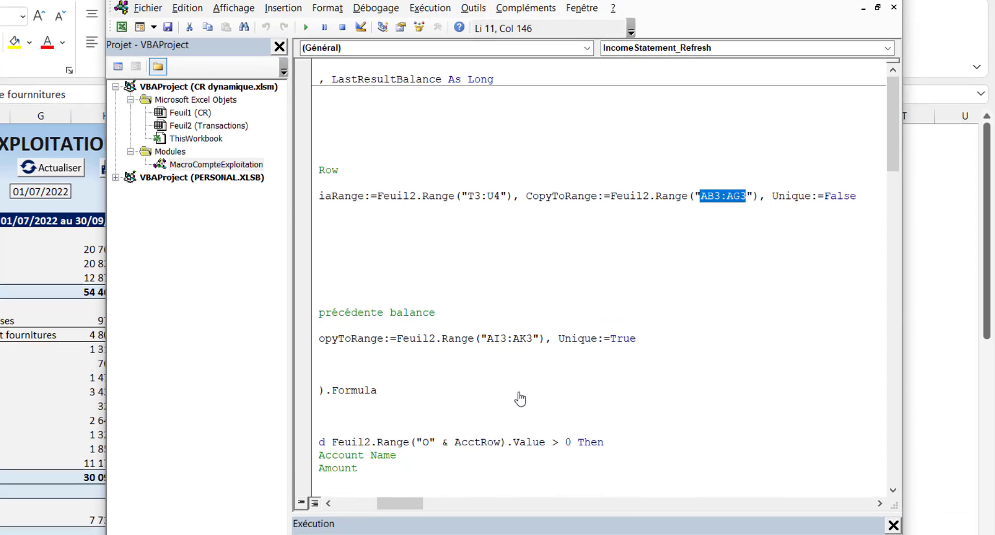
left_click(354, 507)
double_click(193, 114)
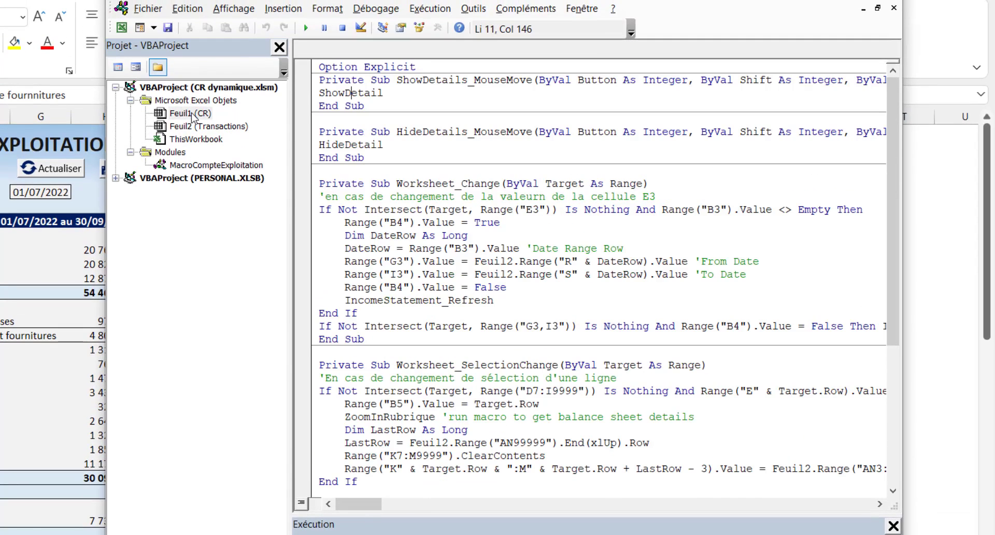
left_click_drag(475, 132, 538, 132)
left_click_drag(474, 82, 531, 83)
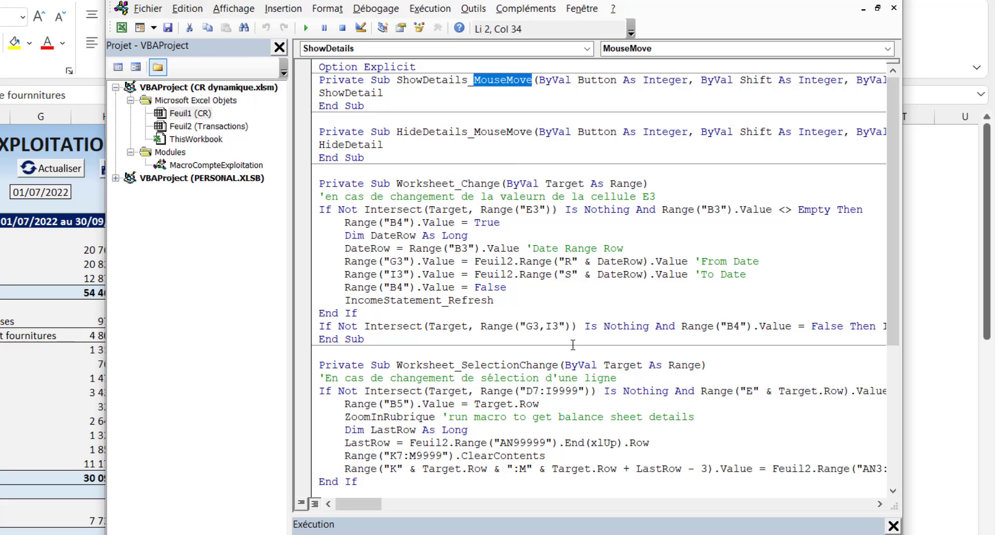
- Return to the CR sheet and display the details of accounts 602100 and 602210 again to demonstrate the MouseMove event
key("alt+Tab")
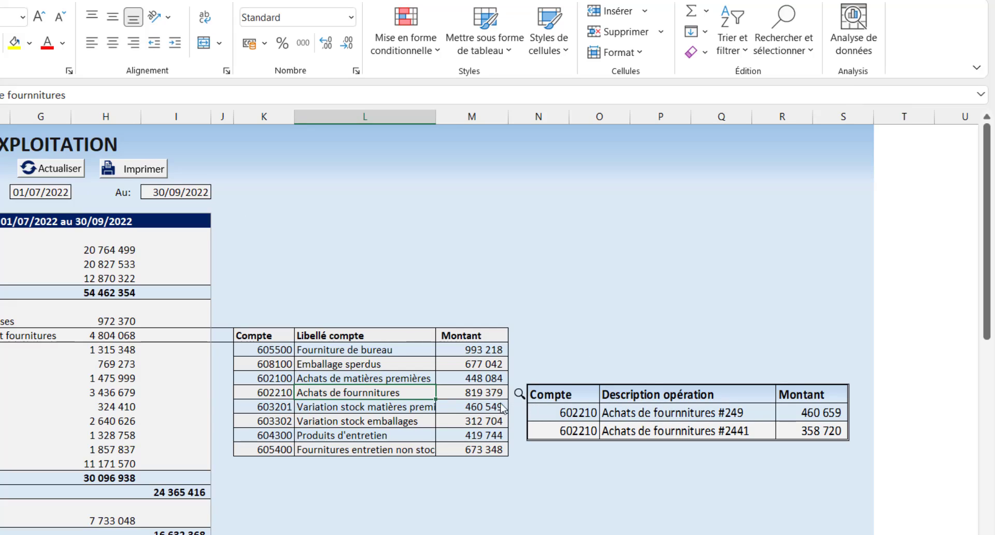
left_click(323, 378)
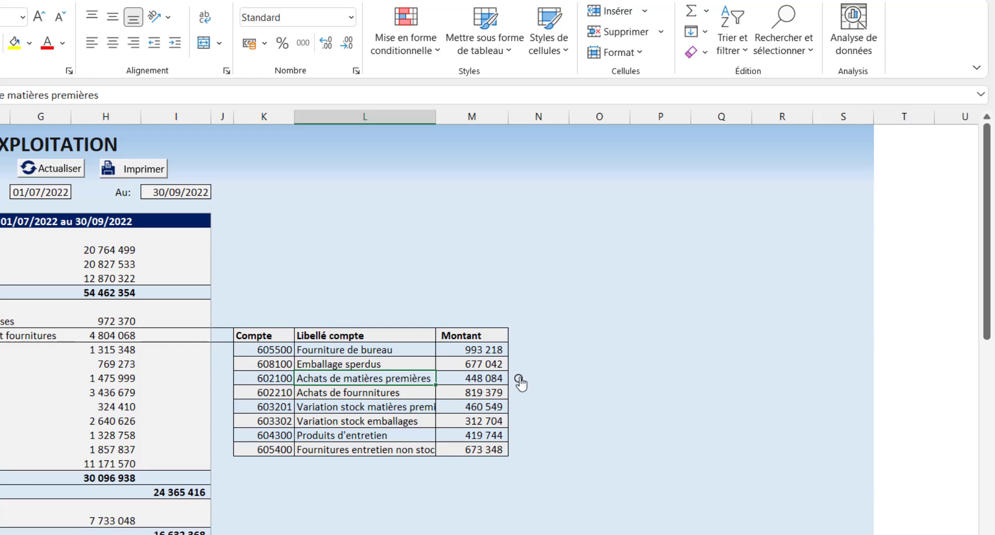
left_click(518, 379)
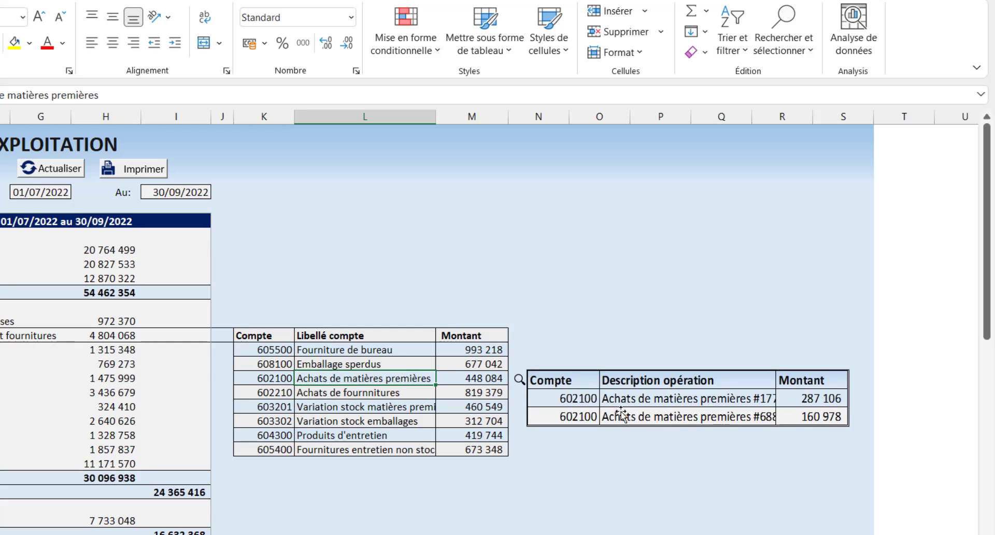
left_click(452, 378)
left_click(424, 391)
left_click(520, 394)
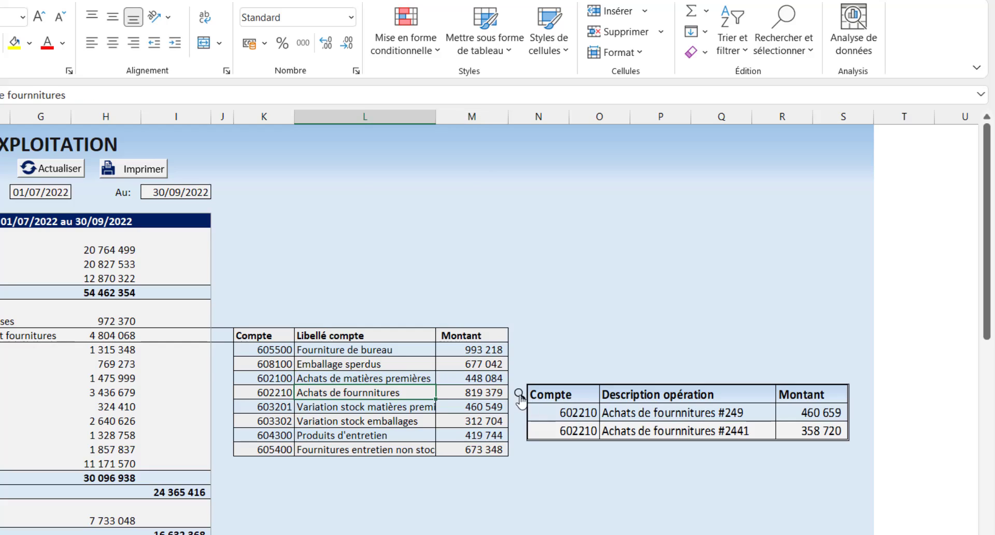
- Inspect the =Comptes_Details formula of the account detail picture and locate the Appareil photo tool
left_click(759, 413)
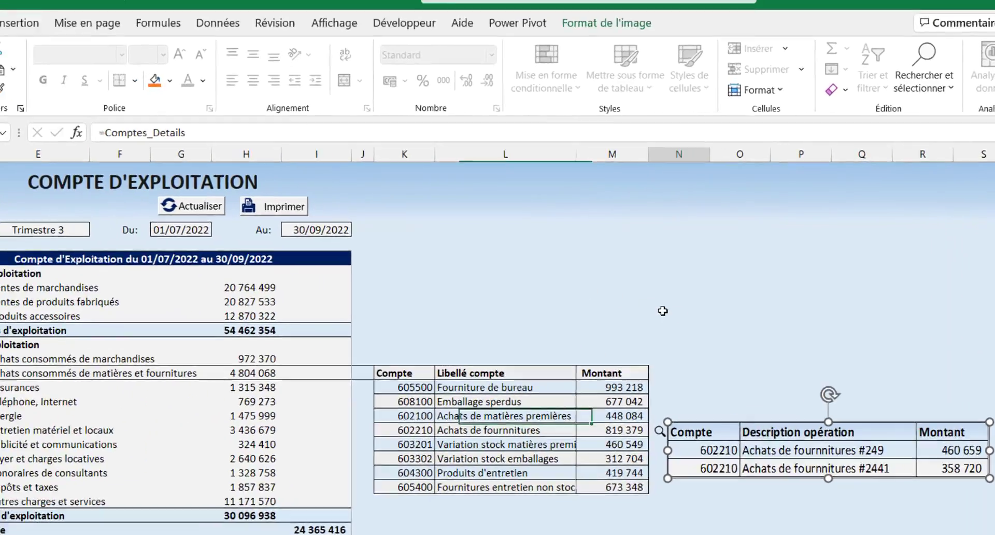
left_click(663, 310)
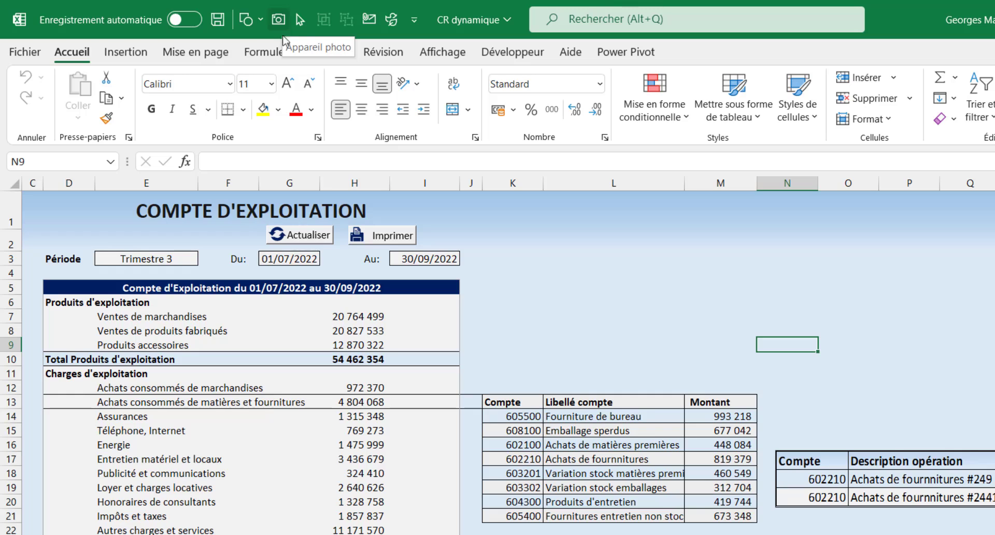
- Select account 602100, then display the account breakdowns of Achats consommés de marchandises, Ventes de produits fabriqués and Ventes de marchandises
left_click(529, 445)
left_click(383, 444)
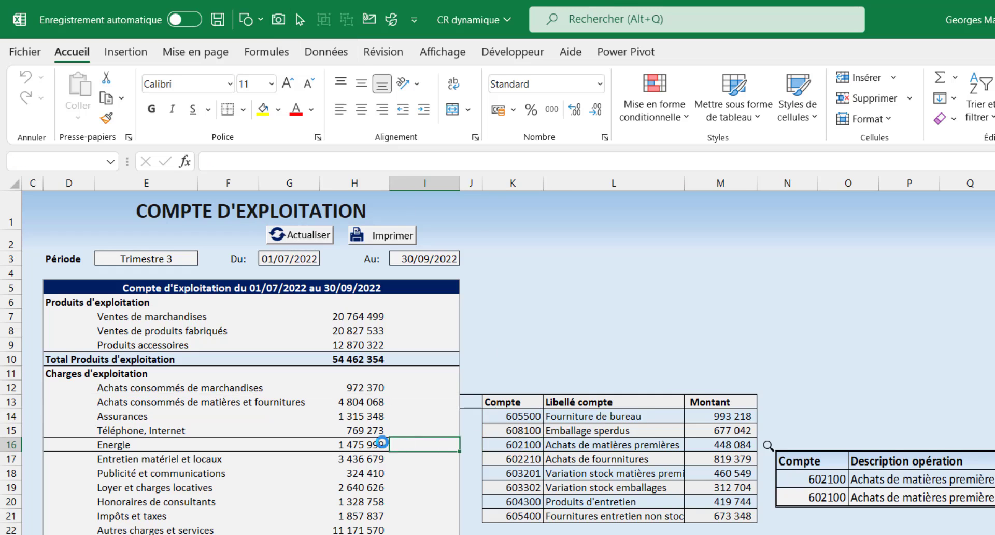
left_click(358, 388)
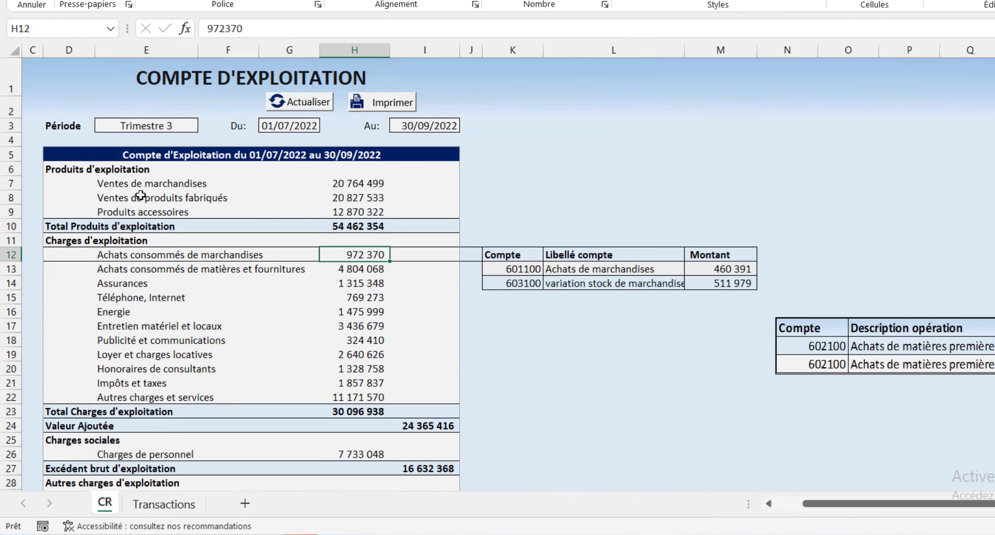
left_click(141, 196)
left_click(144, 184)
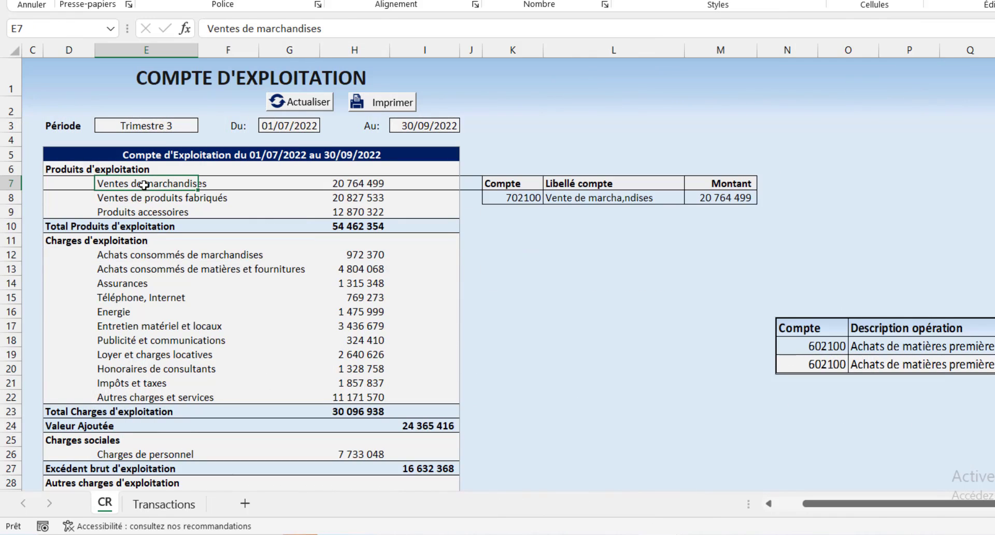